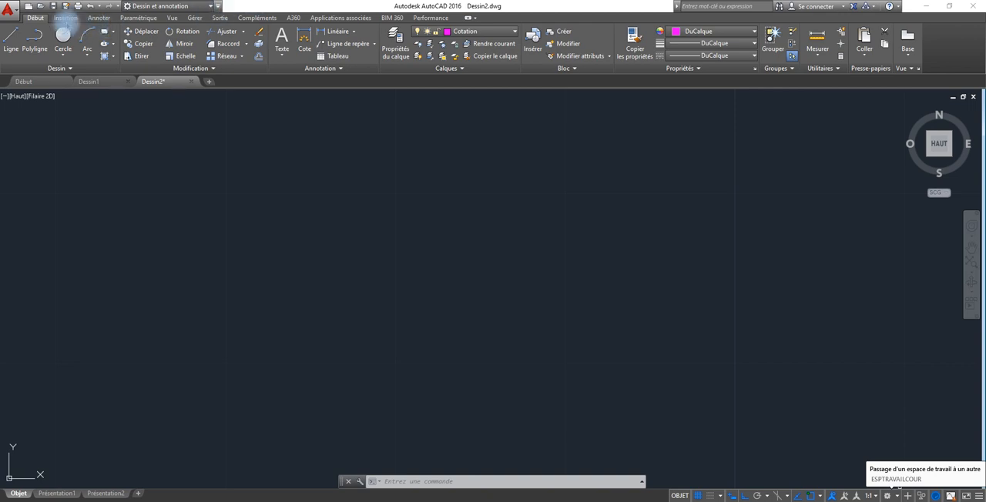
Start attaching a reference image and open the file image exercice-2 from the USB drive (F:).
left_click(64, 18)
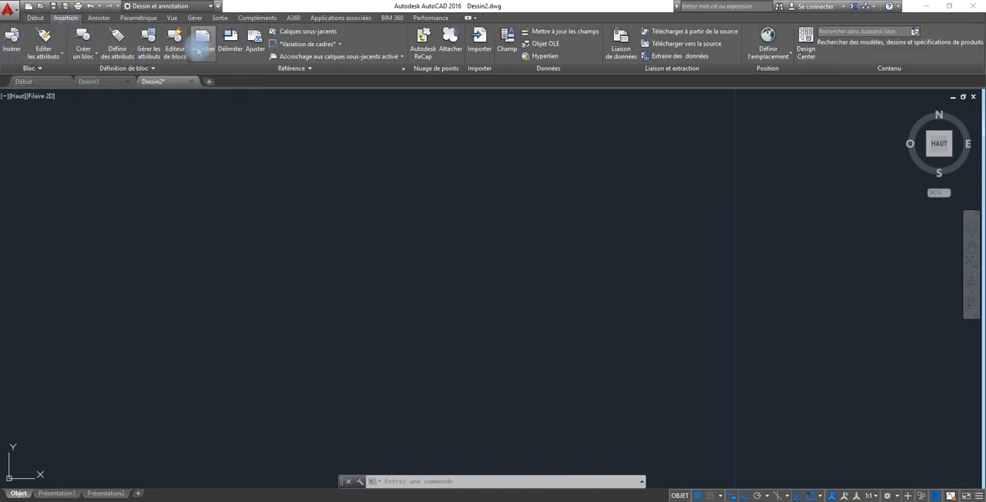
left_click(202, 46)
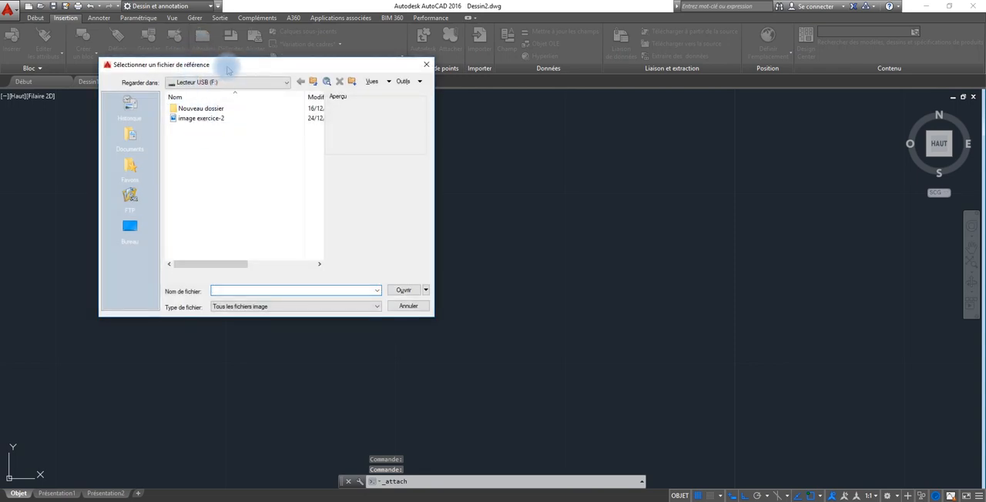
left_click_drag(230, 69, 426, 175)
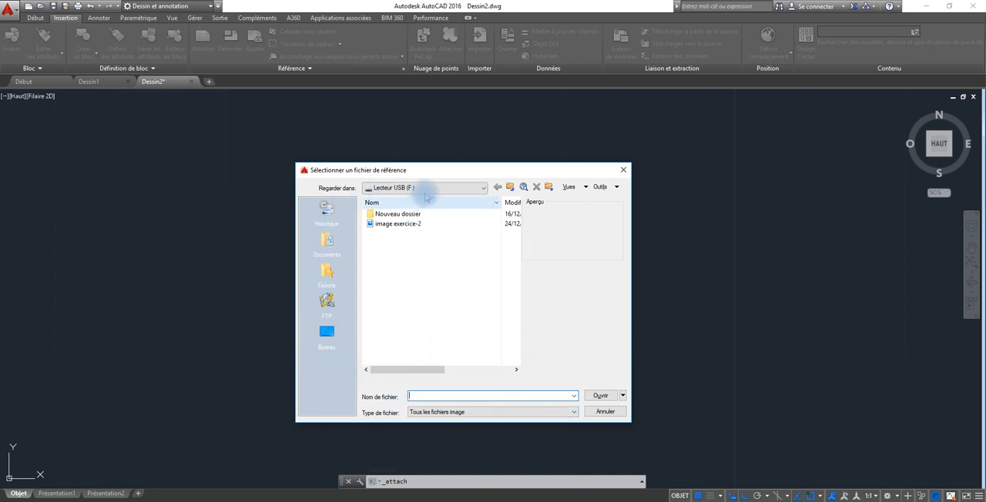
left_click_drag(433, 175, 342, 139)
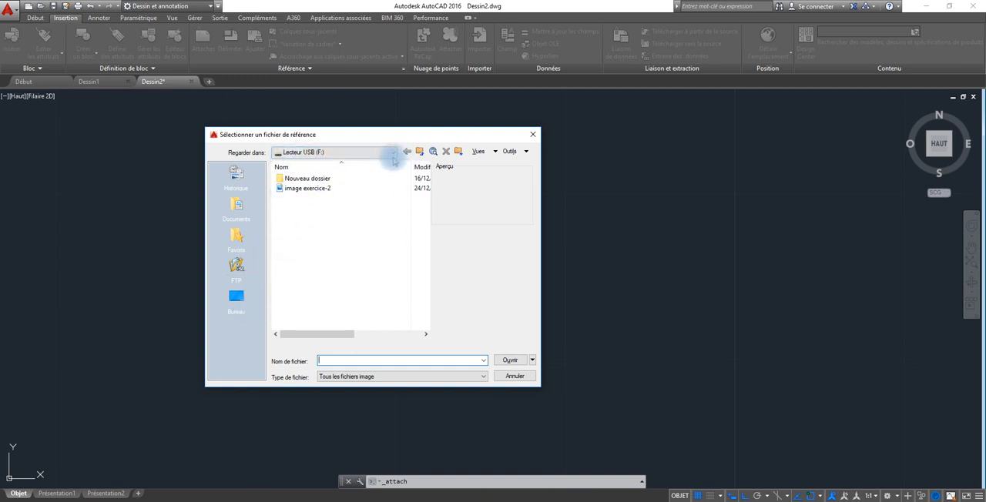
left_click(392, 153)
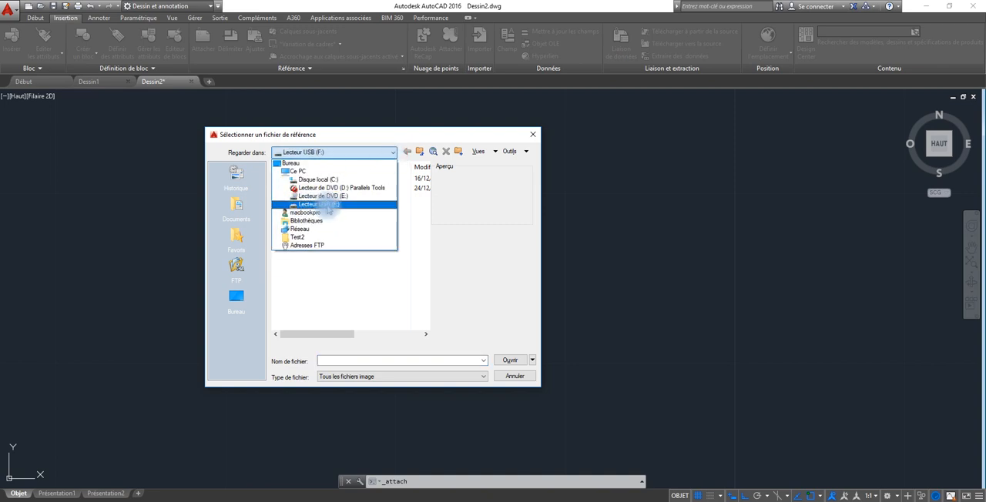
left_click(320, 205)
left_click(304, 189)
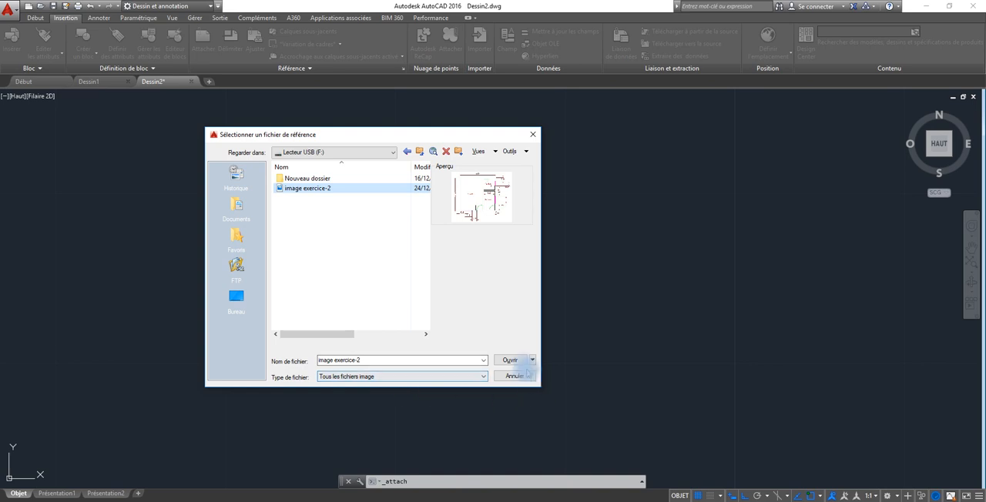
left_click(510, 361)
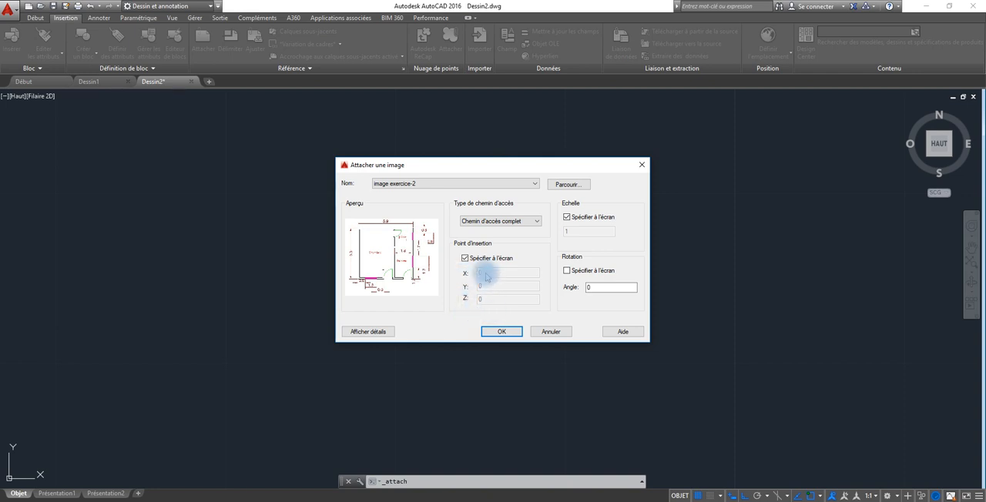
left_click(465, 258)
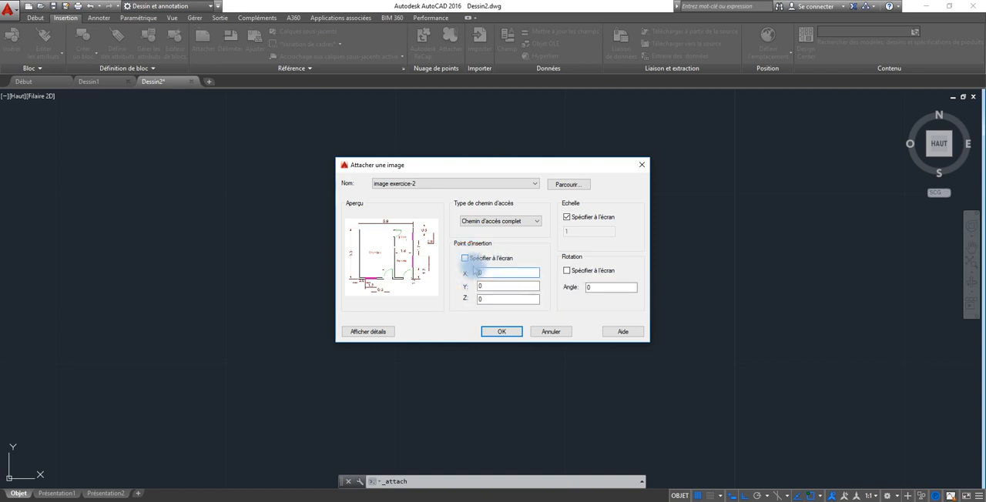
left_click(483, 272)
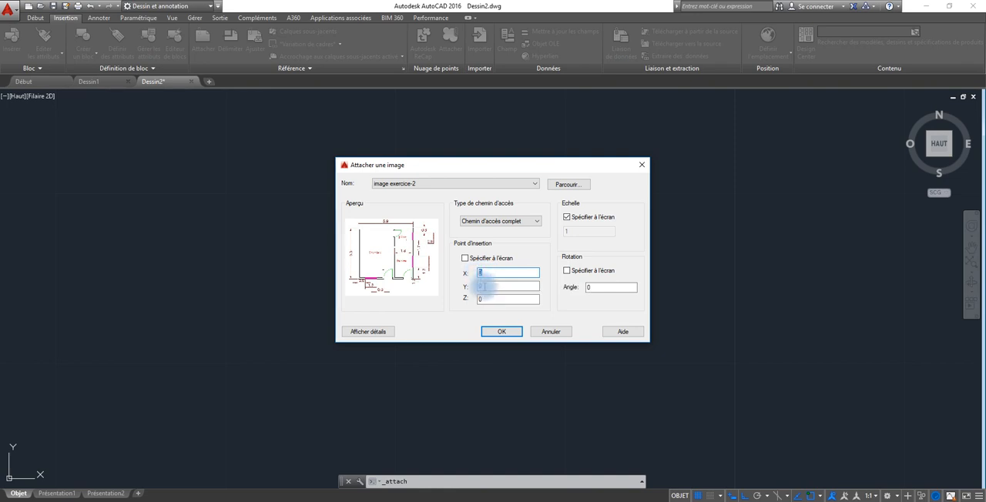
left_click(484, 299)
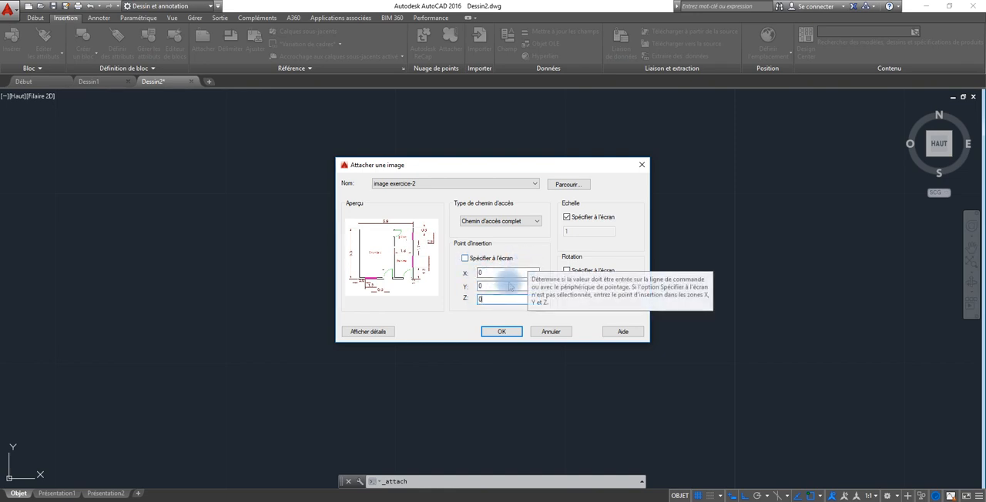
left_click(466, 259)
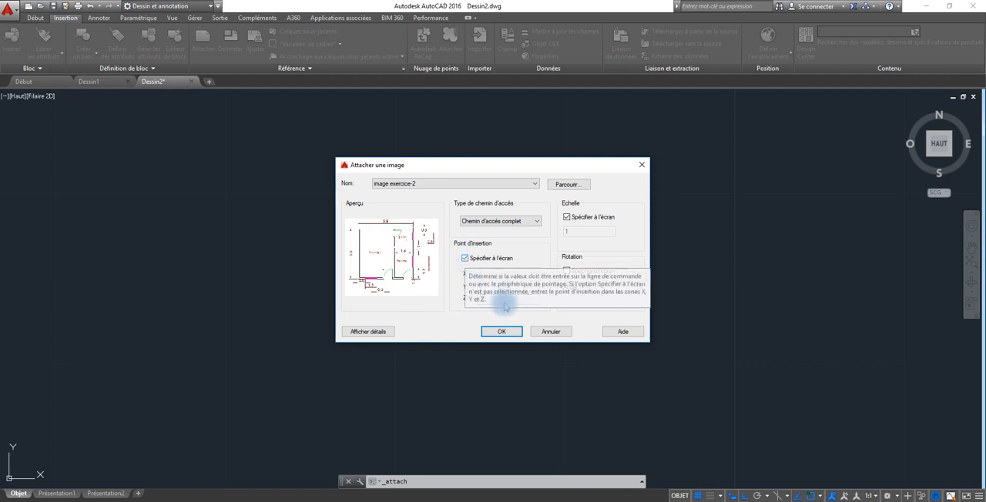
Attach the image with its insertion point picked freehand in the drawing and a scale factor of 0.2.
left_click(505, 334)
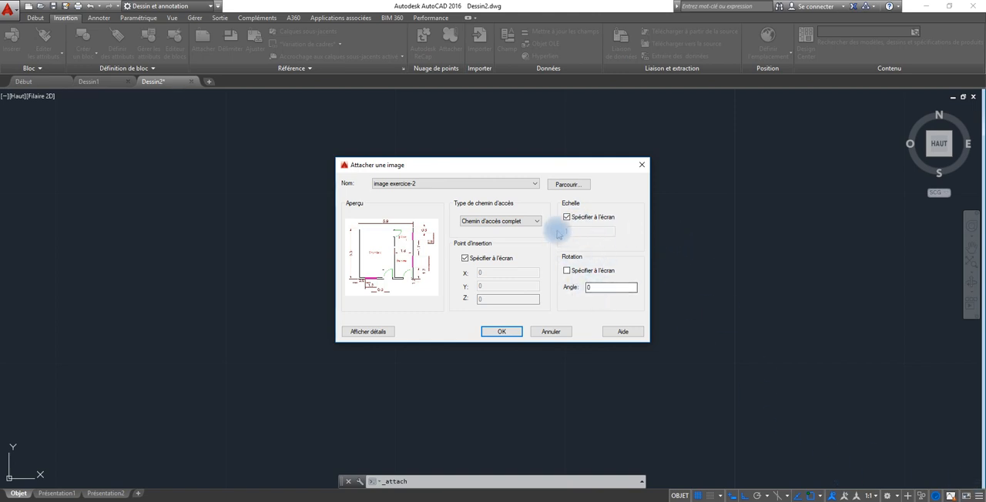
left_click(501, 332)
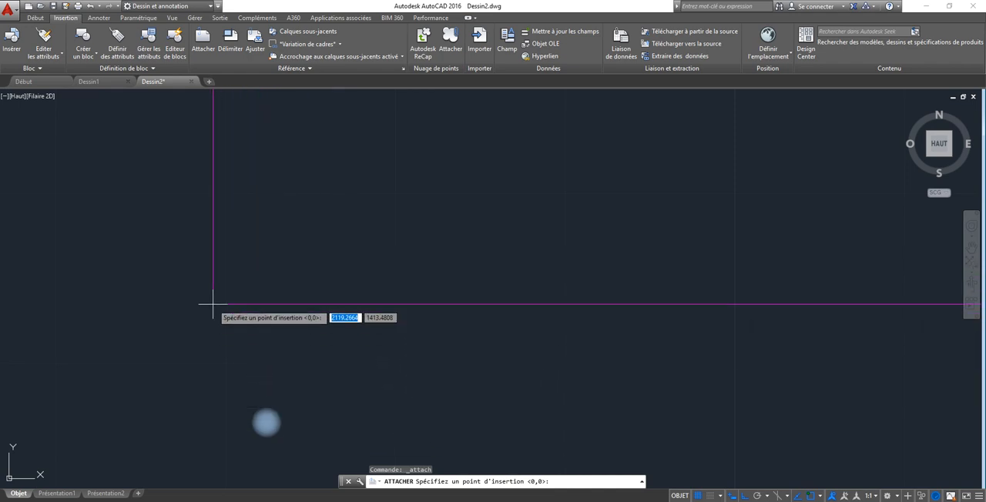
left_click(227, 363)
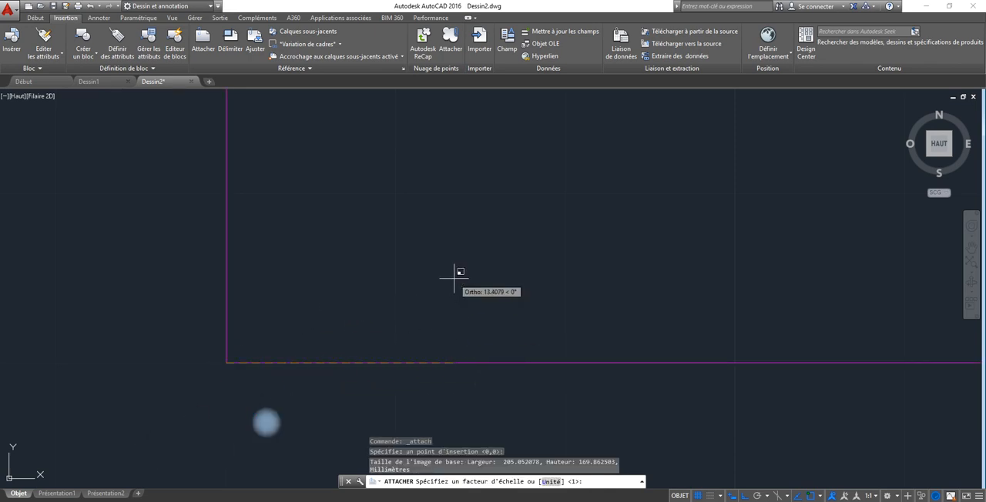
scroll(462, 316, "up", 2)
scroll(462, 316, "down", 3)
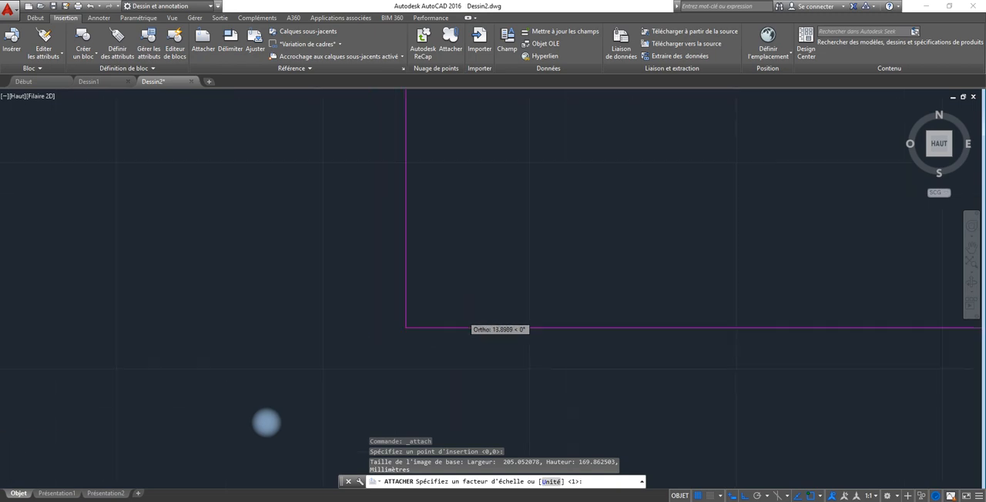
scroll(463, 312, "up", 3)
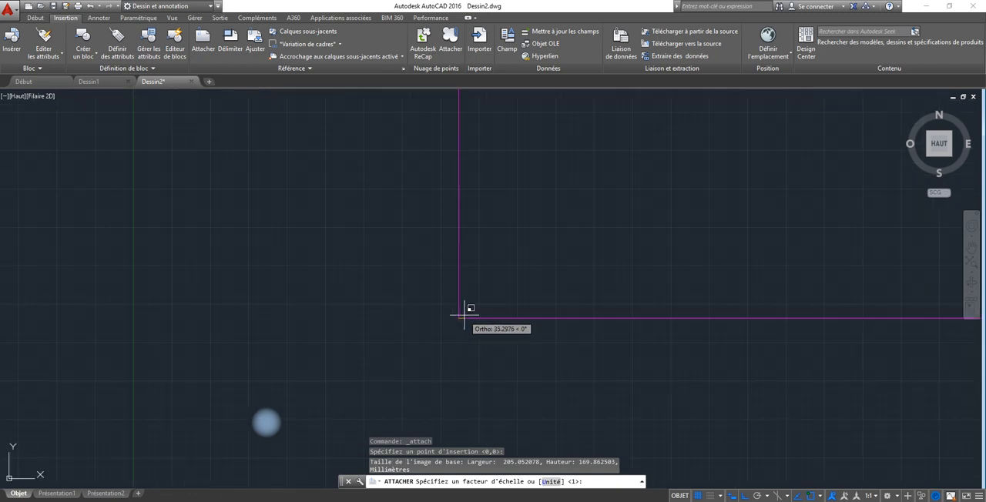
scroll(463, 312, "down", 4)
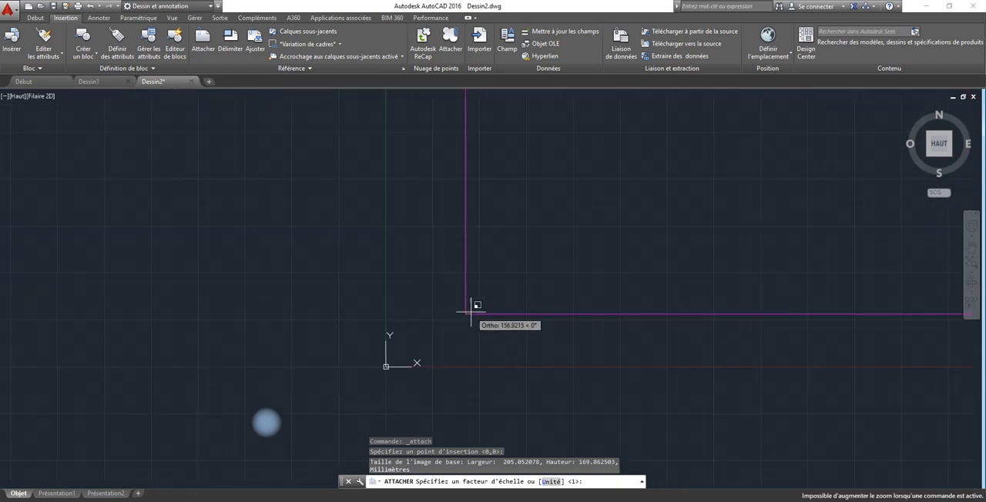
middle_click_drag(471, 312, 153, 409)
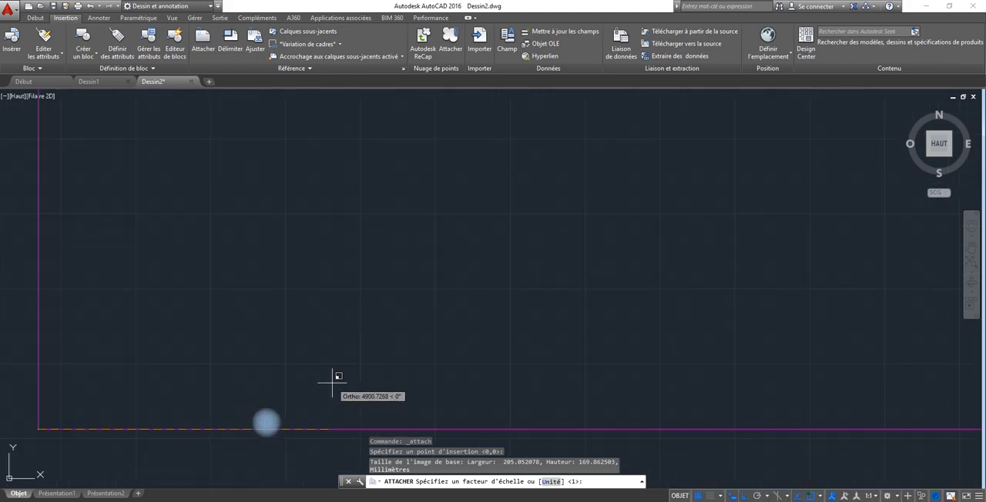
scroll(332, 379, "up", 2)
scroll(329, 390, "up", 2)
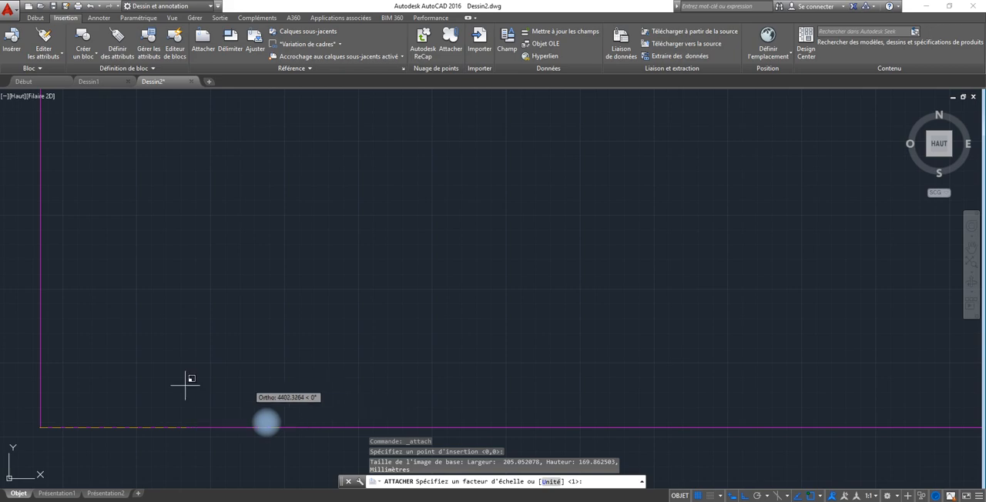
middle_click_drag(187, 378, 175, 387)
middle_click_drag(397, 200, 374, 239)
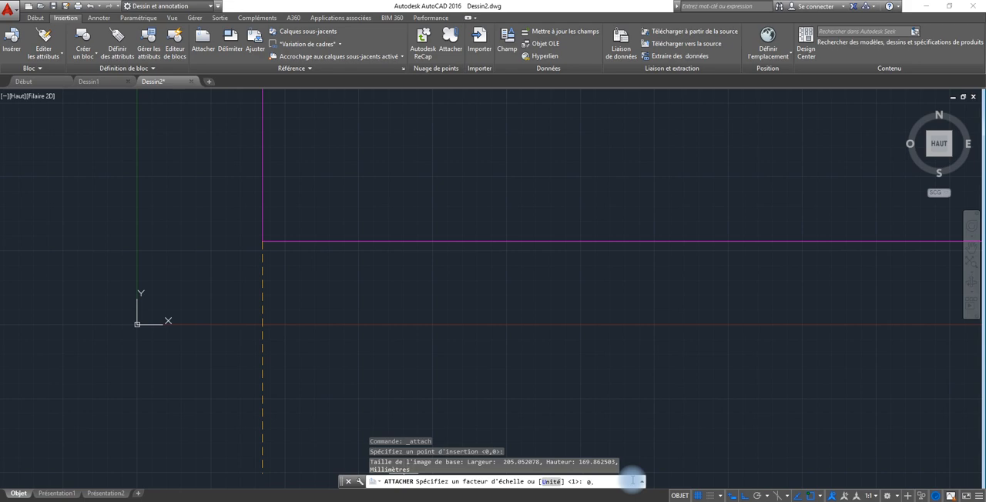
key("Return")
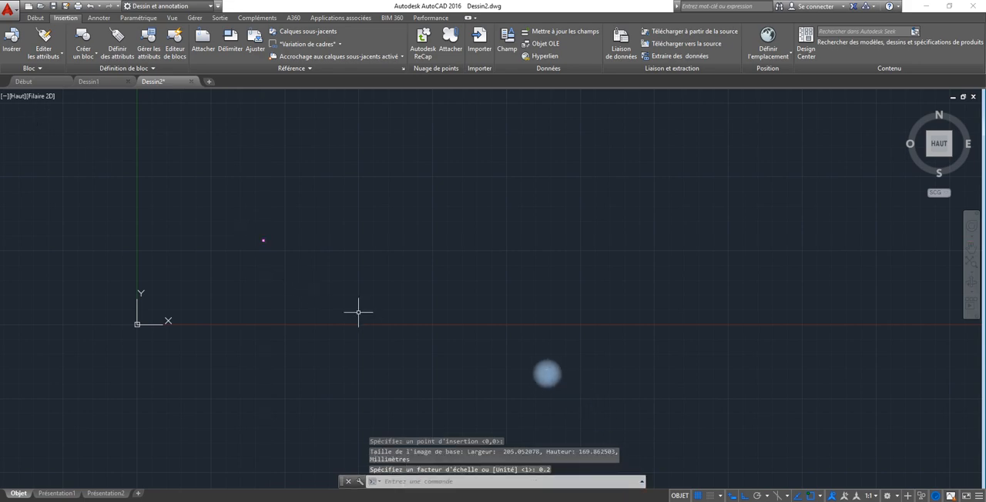
Draw a horizontal line 5.9 units long just above the attached floor plan image.
scroll(287, 261, "up", 2)
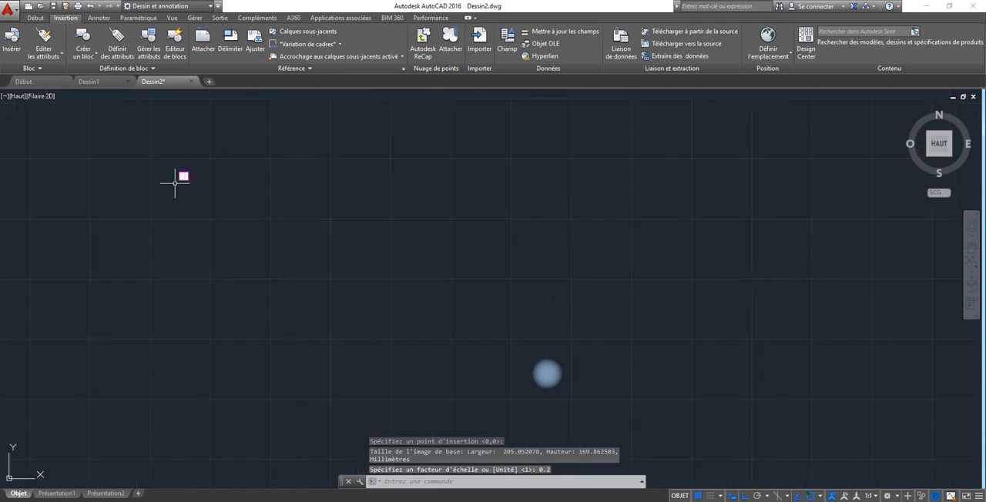
scroll(174, 180, "up", 8)
mouse_move(200, 181)
middle_mouse_down()
mouse_move(239, 225)
mouse_move(439, 394)
middle_mouse_up()
scroll(547, 374, "up", 6)
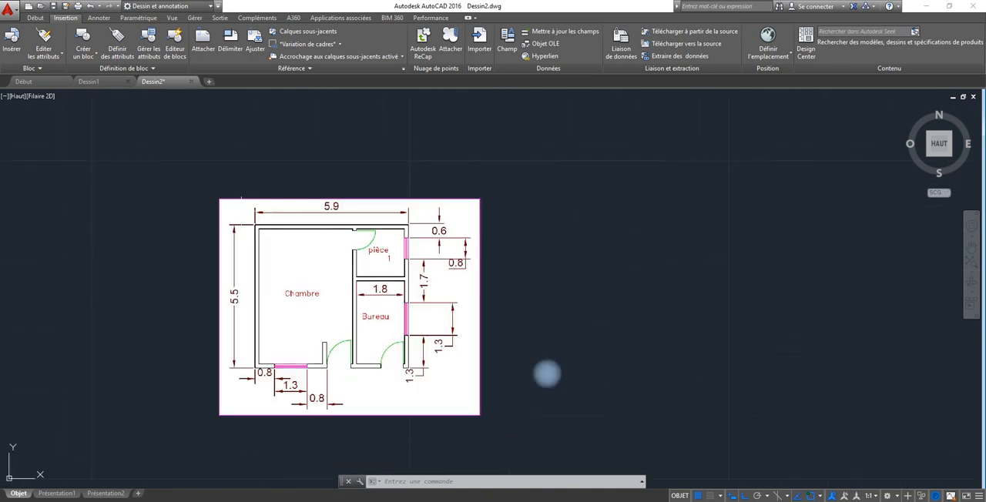
scroll(547, 374, "up", 2)
middle_click_drag(405, 297, 396, 260)
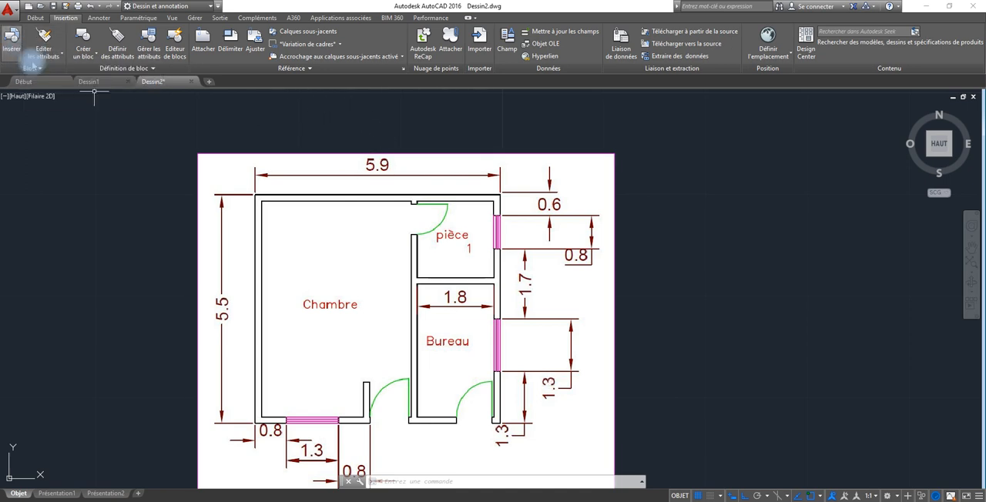
left_click(33, 17)
left_click(10, 39)
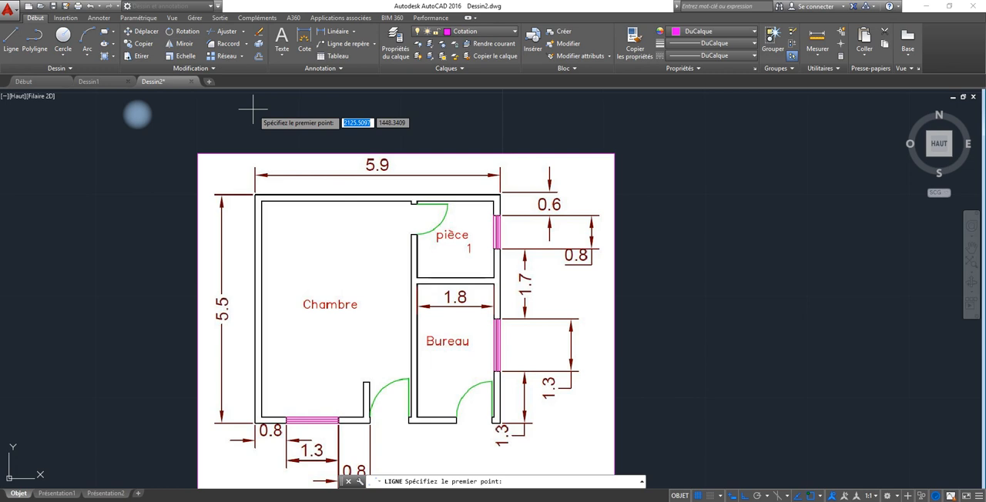
left_click(253, 109)
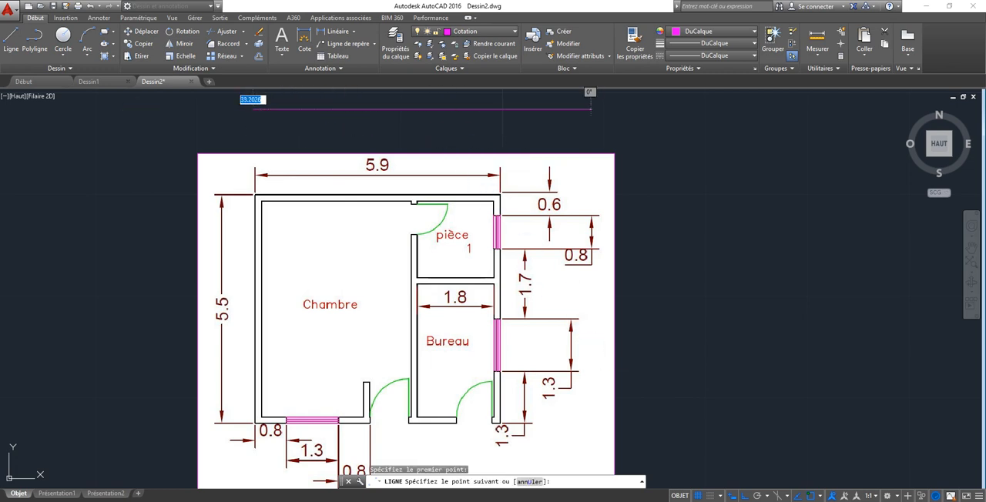
right_click(766, 501)
left_click(749, 496)
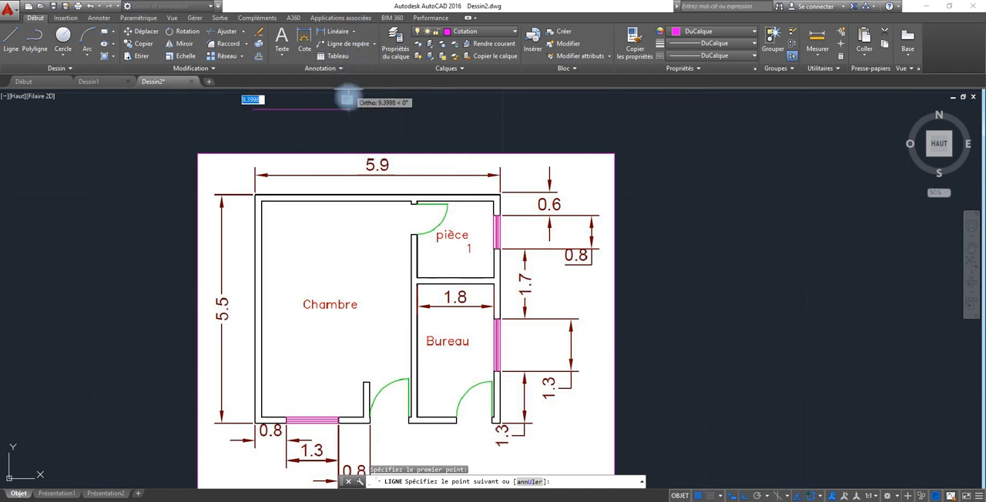
type("5.9")
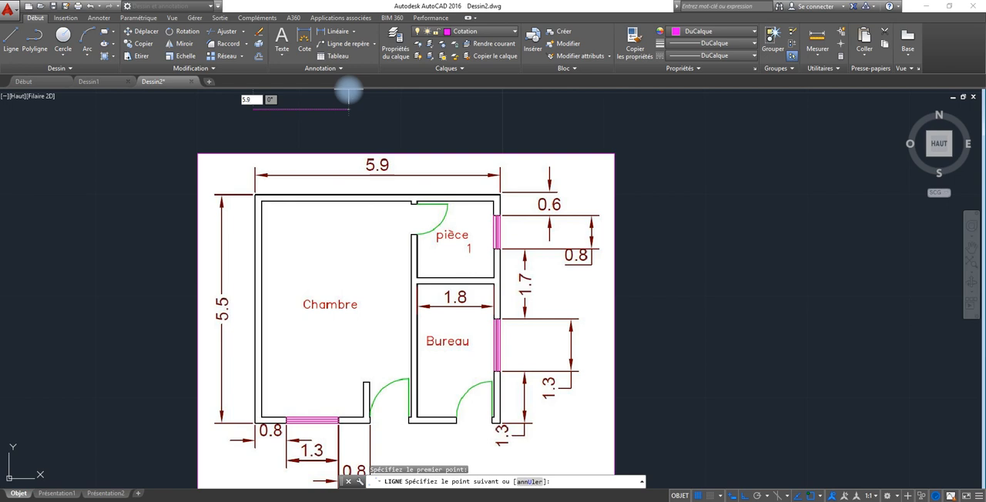
key("Return")
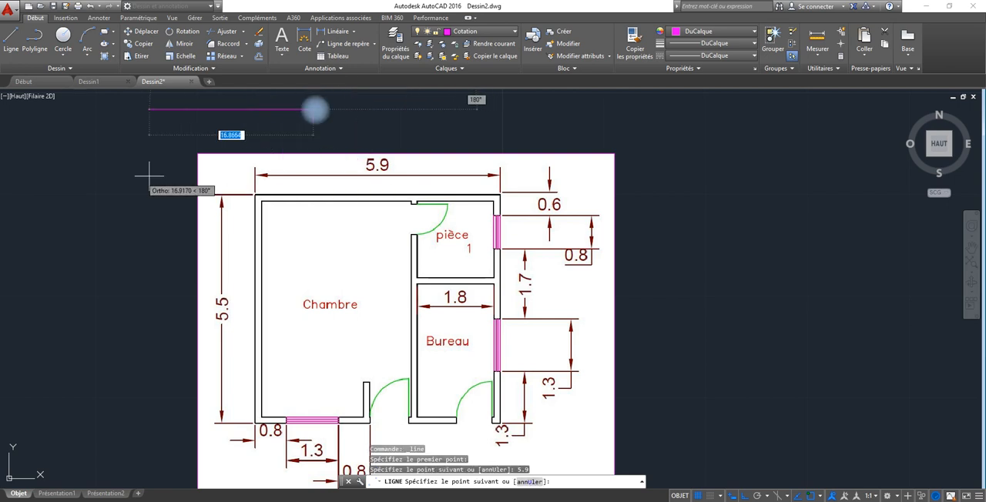
key("Return")
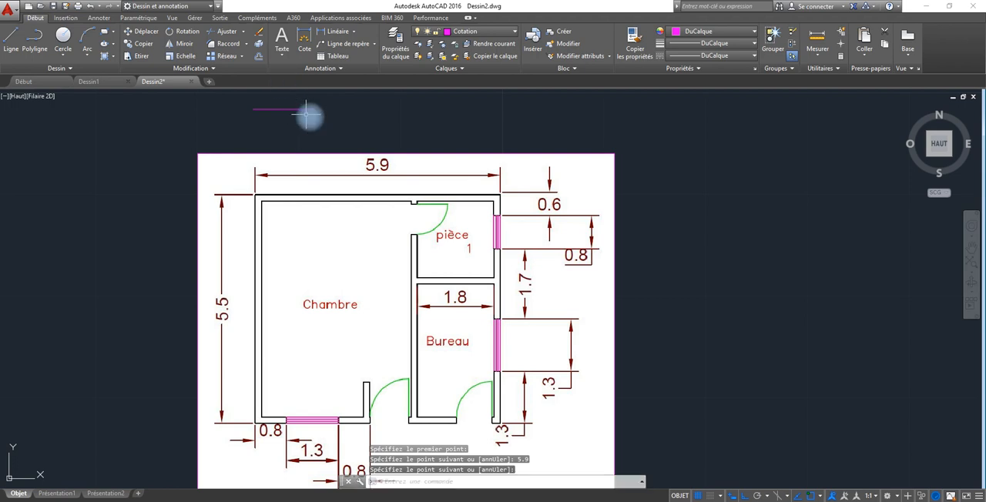
Dimension the horizontal reference line between its two endpoints, placing the dimension just above the line.
middle_click_drag(306, 114, 299, 146)
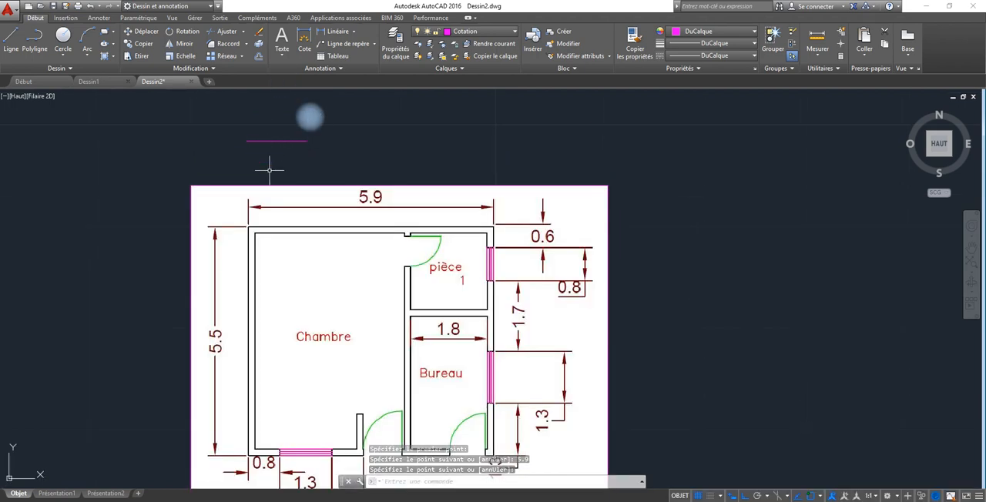
left_click(264, 141)
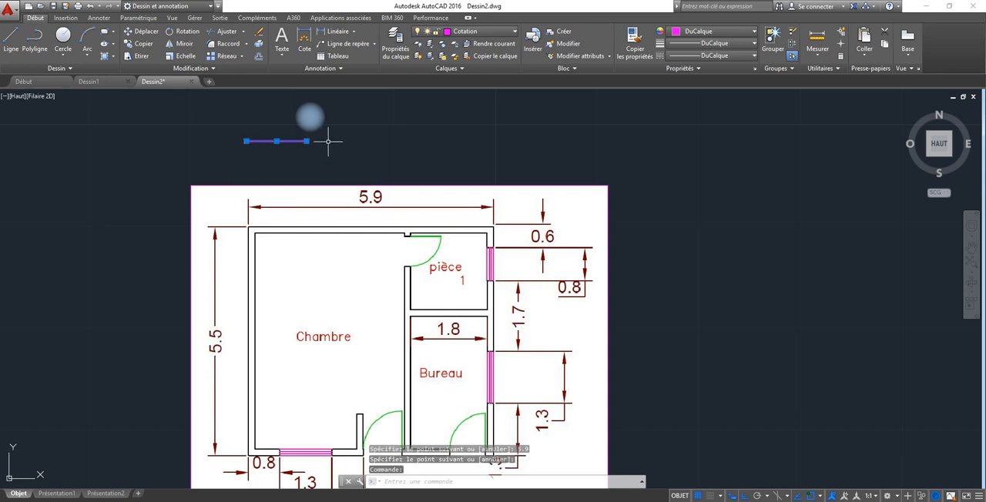
left_click(305, 40)
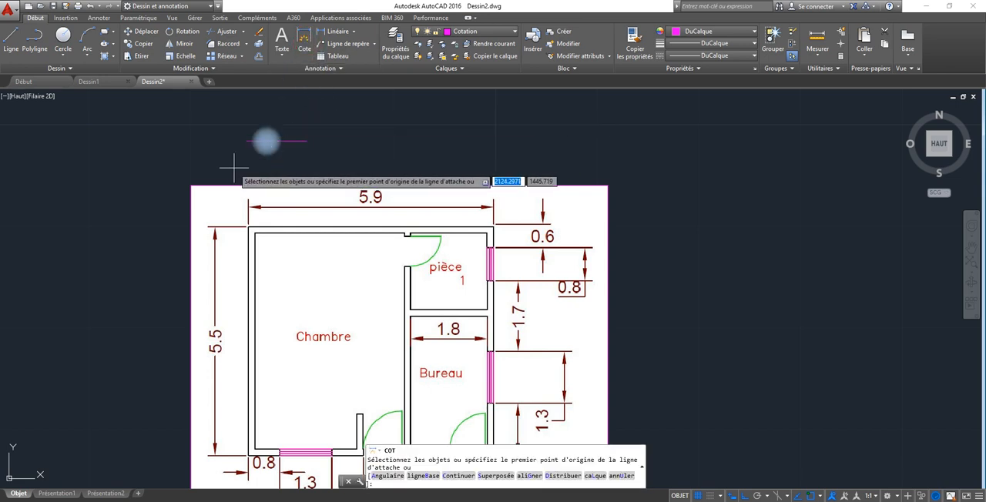
left_click(246, 141)
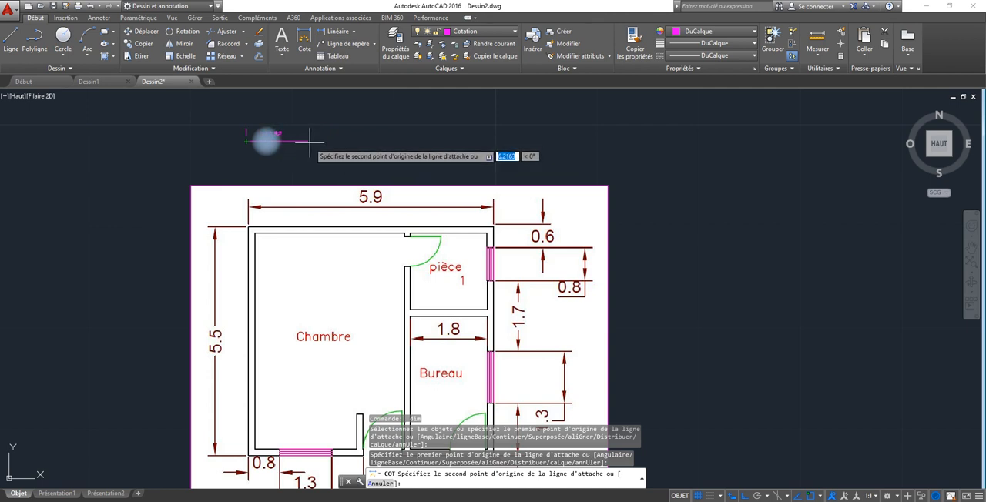
left_click(306, 141)
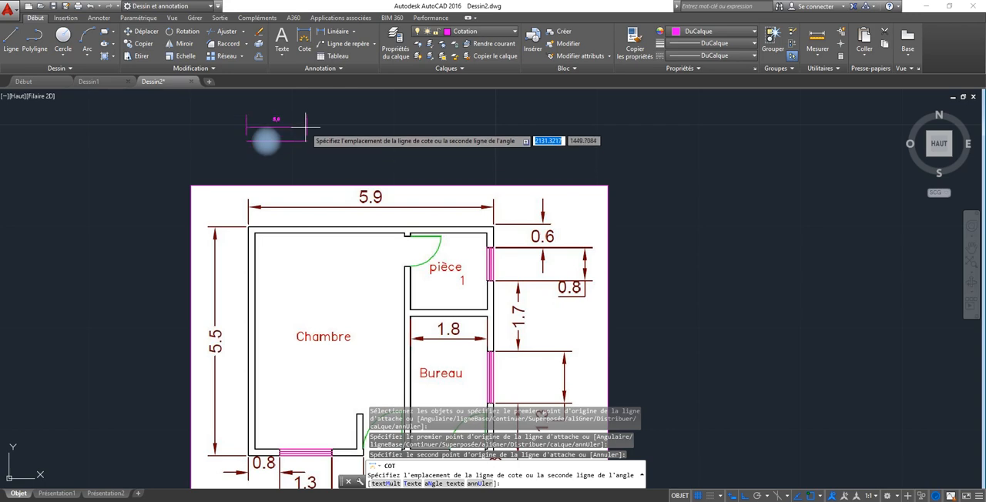
left_click(266, 141)
scroll(266, 140, "up", 3)
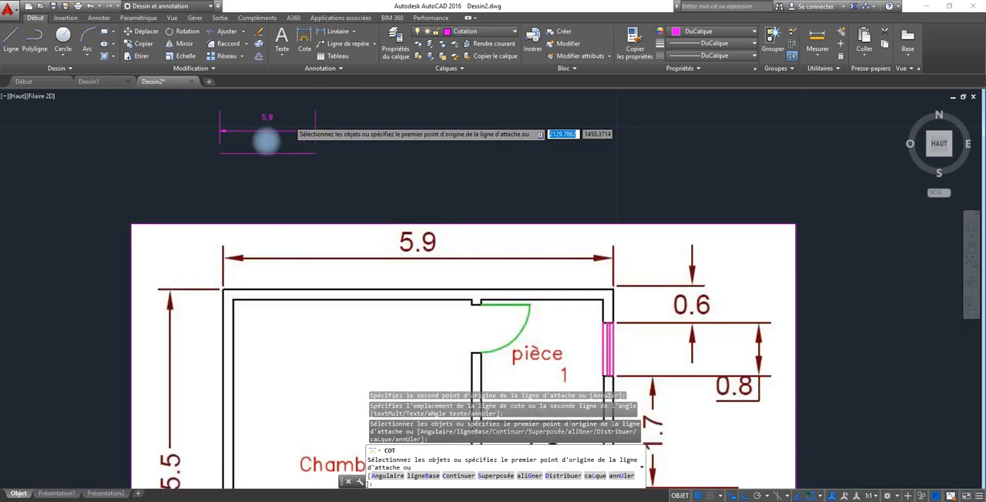
scroll(290, 119, "down", 2)
left_click(324, 106)
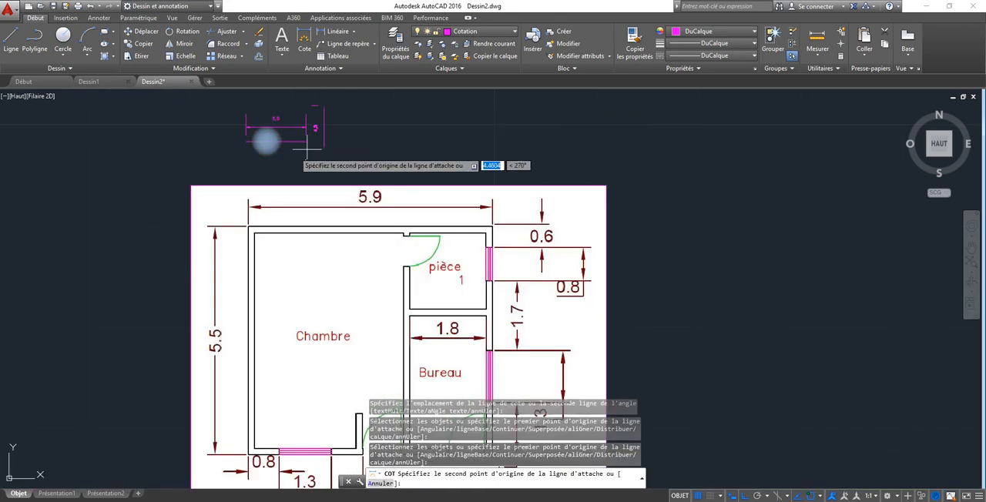
key("Escape")
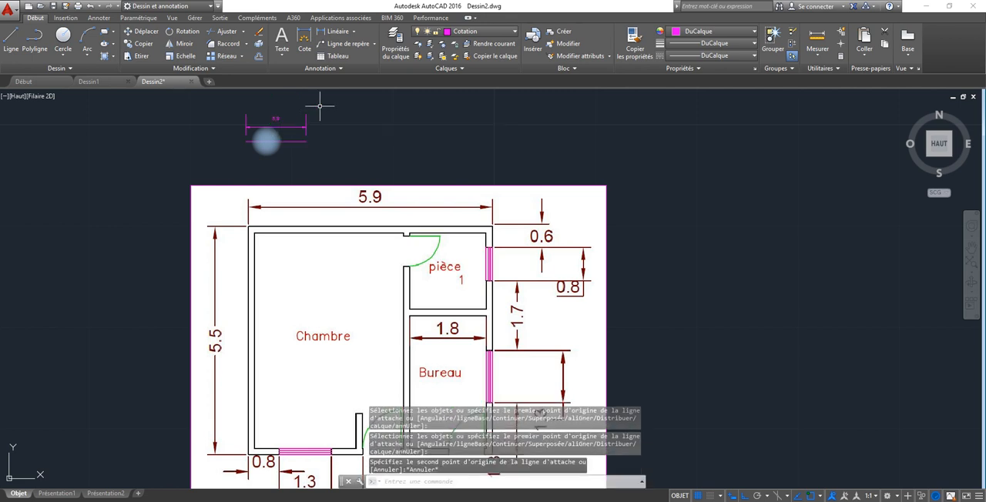
Delete the dimension above the horizontal reference line, keeping the line itself.
left_click(320, 106)
left_click(244, 126)
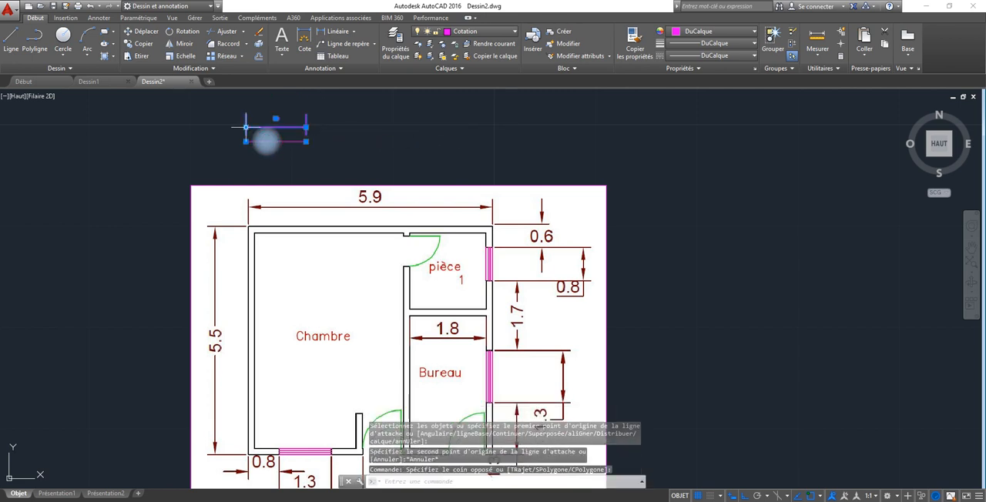
type("@")
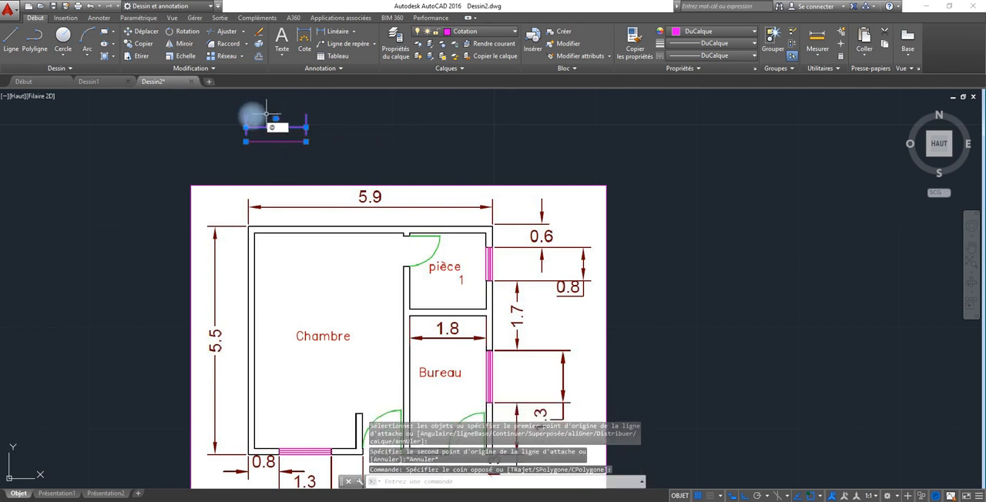
key("Escape")
key("Escape")
left_click(252, 116)
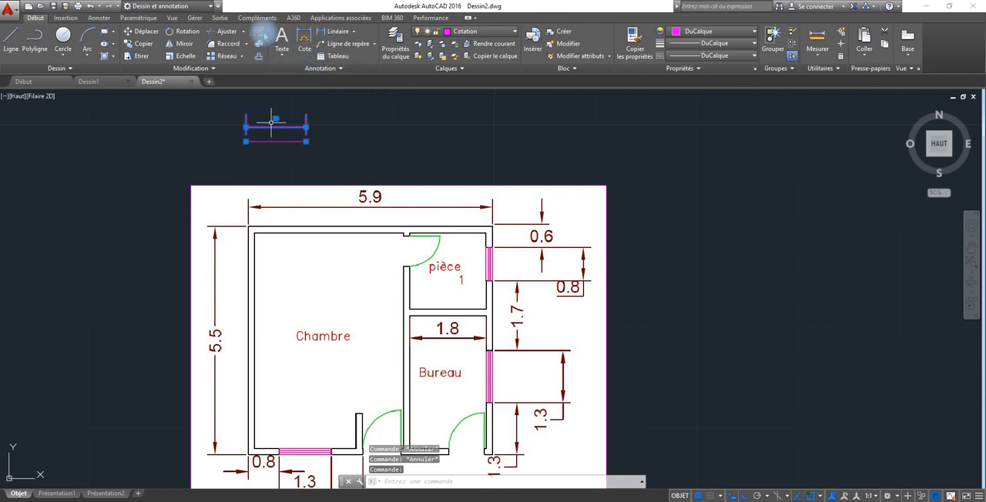
key("Delete")
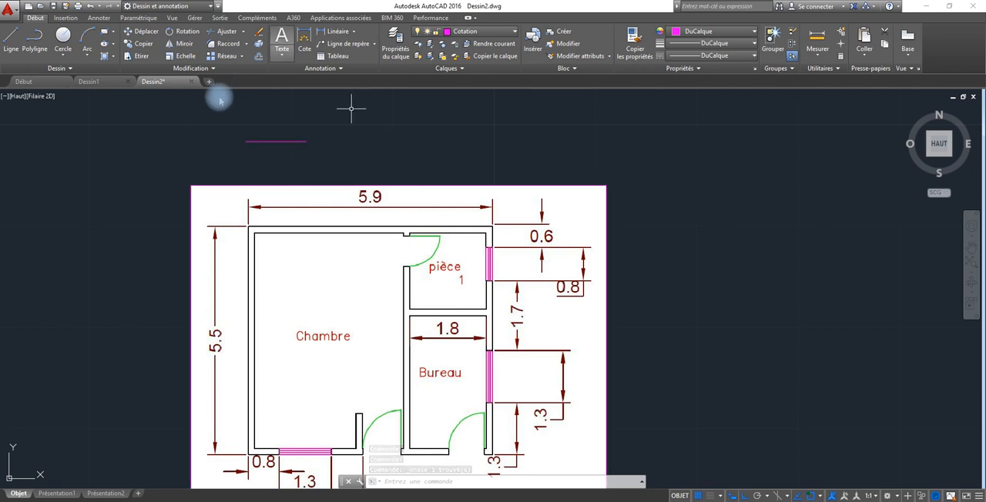
Start scaling the attached floor plan image, using the left endpoint of the reference line as the base point.
left_click(184, 57)
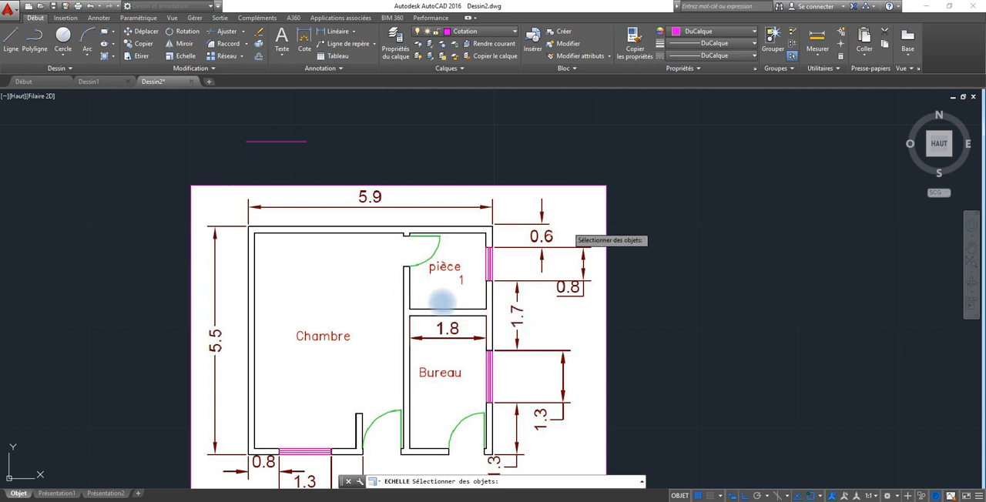
left_click(624, 168)
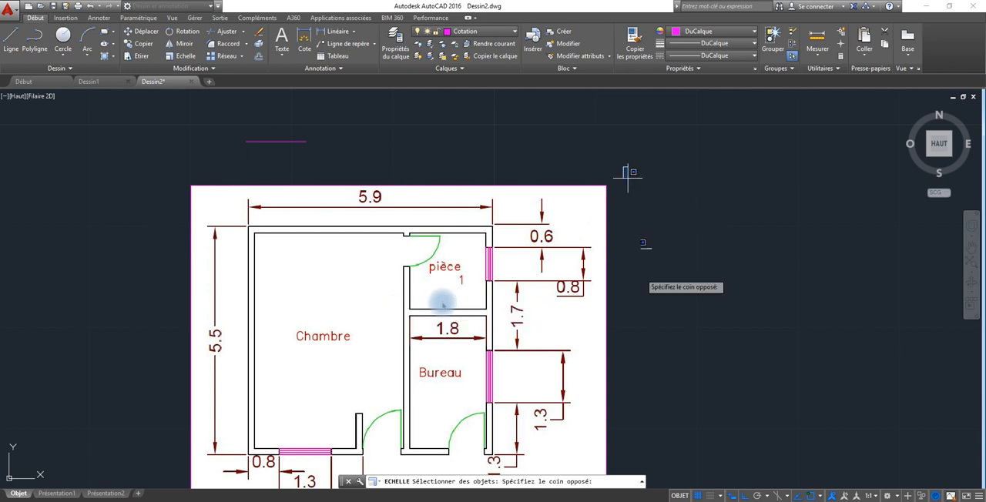
left_click(290, 440)
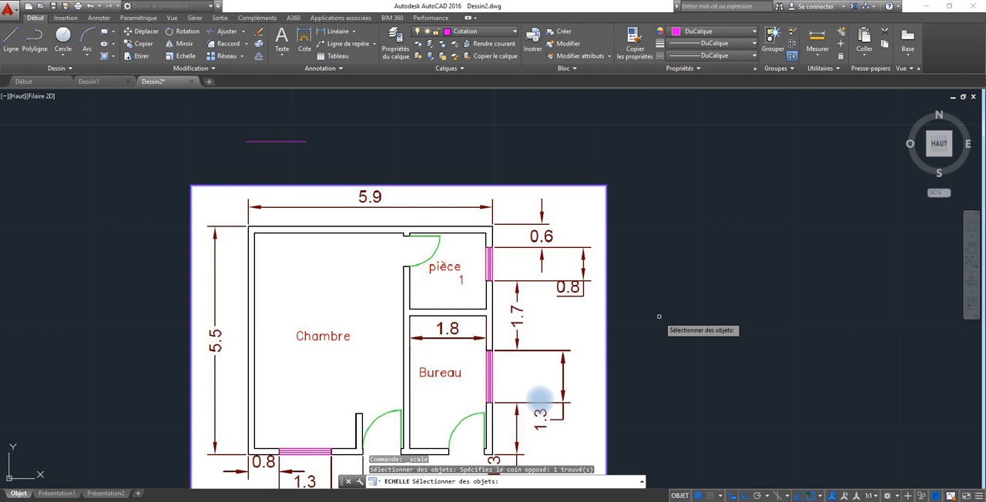
key("Return")
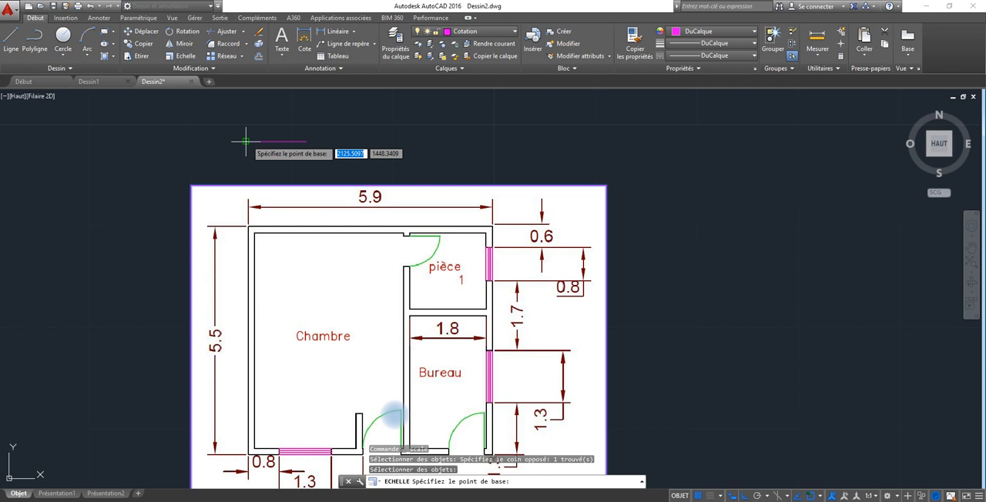
scroll(245, 141, "up", 4)
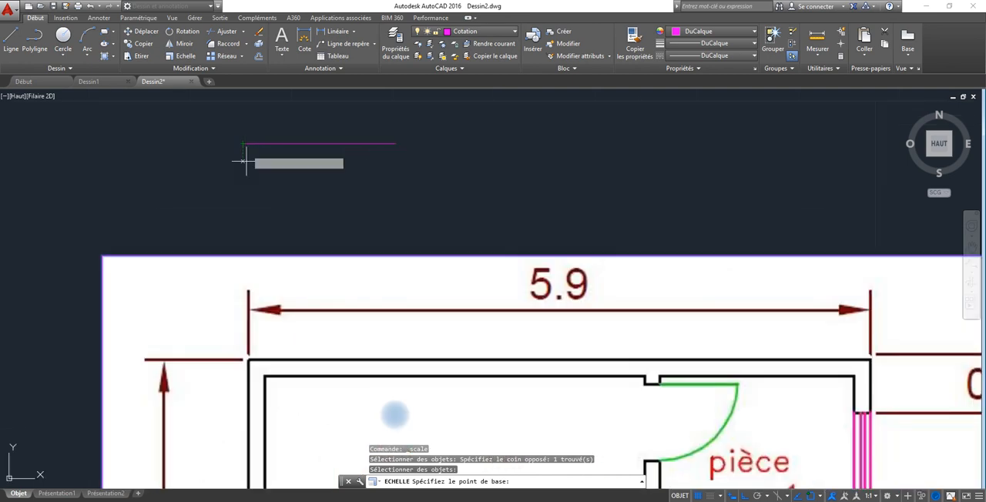
left_click(243, 143)
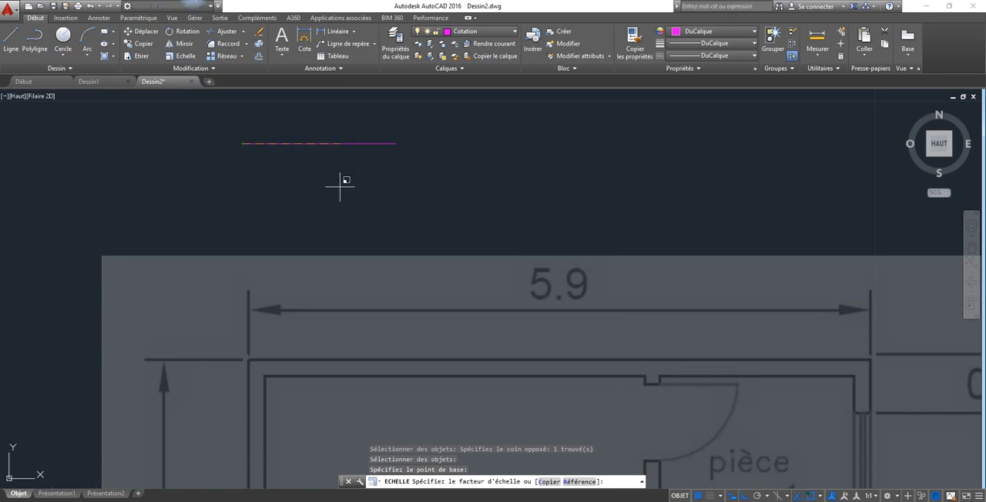
Switch the scaling to the Référence option and start the reference length at the left end of the image's 5.9 dimension.
right_click(220, 48)
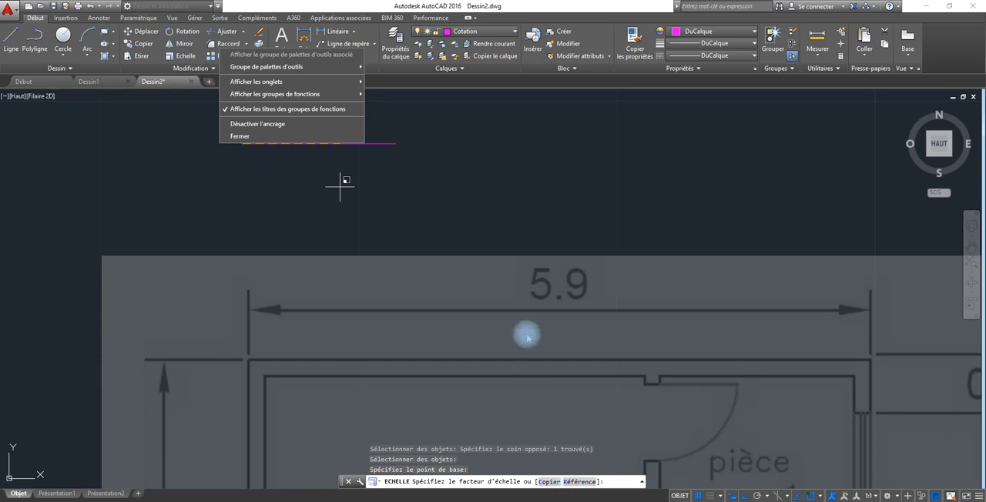
left_click(575, 483)
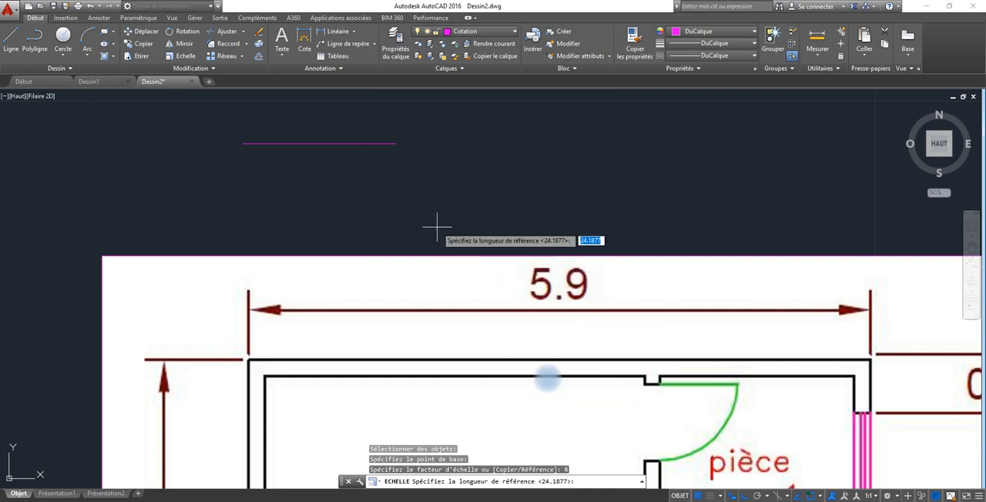
middle_click_drag(438, 227, 423, 165)
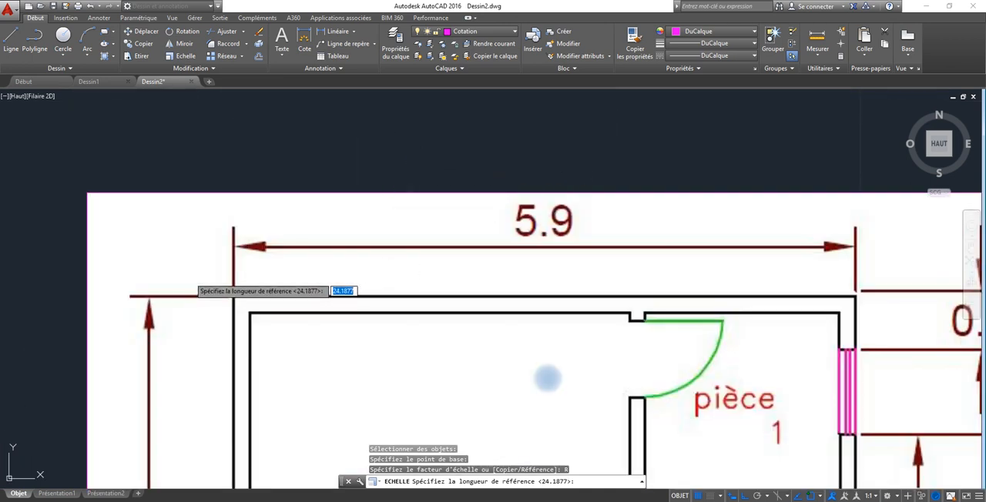
scroll(205, 228, "up", 4)
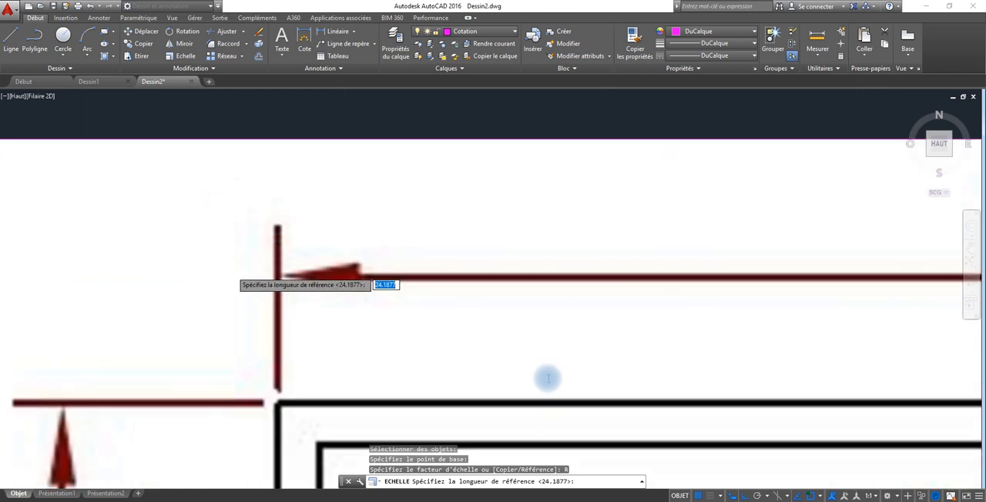
left_click(278, 275)
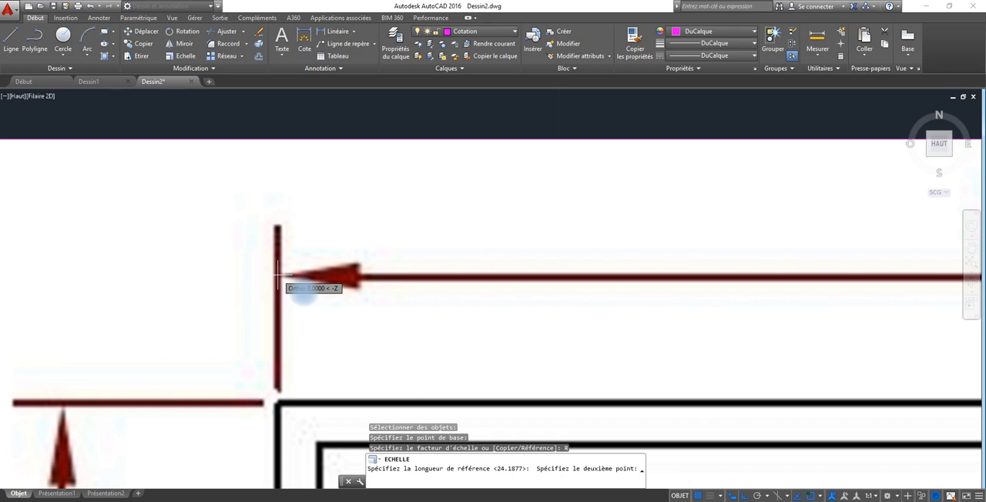
Finish the reference length at the right end of the image's 5.9 dimension, where its arrow meets the extension line.
middle_click_drag(797, 316, 376, 308)
scroll(604, 302, "up", 2)
scroll(604, 302, "up", 2)
scroll(604, 302, "down", 2)
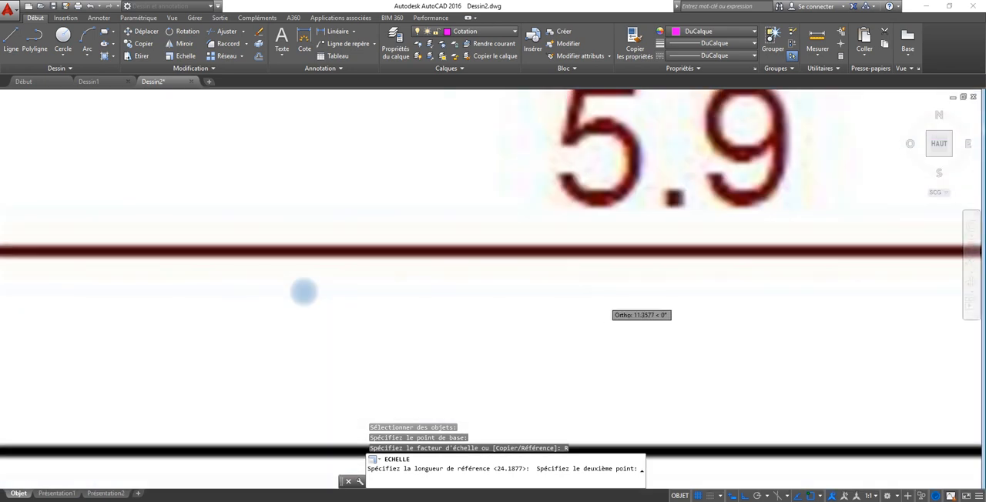
scroll(605, 303, "up", 3)
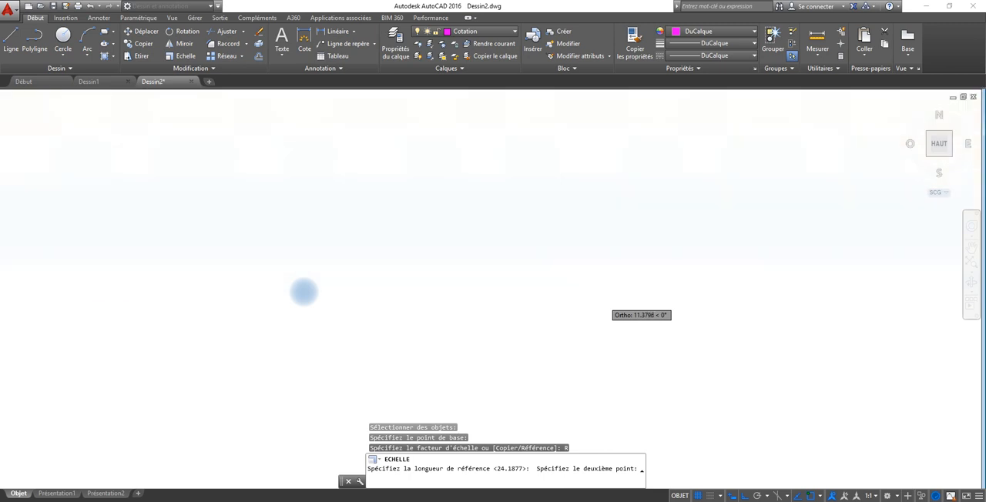
scroll(605, 302, "down", 5)
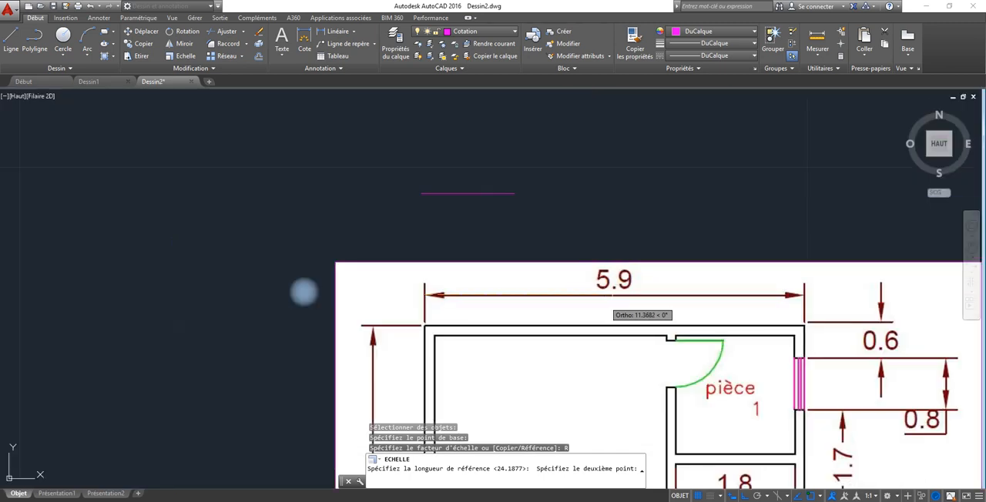
middle_click_drag(604, 302, 385, 319)
scroll(540, 320, "up", 6)
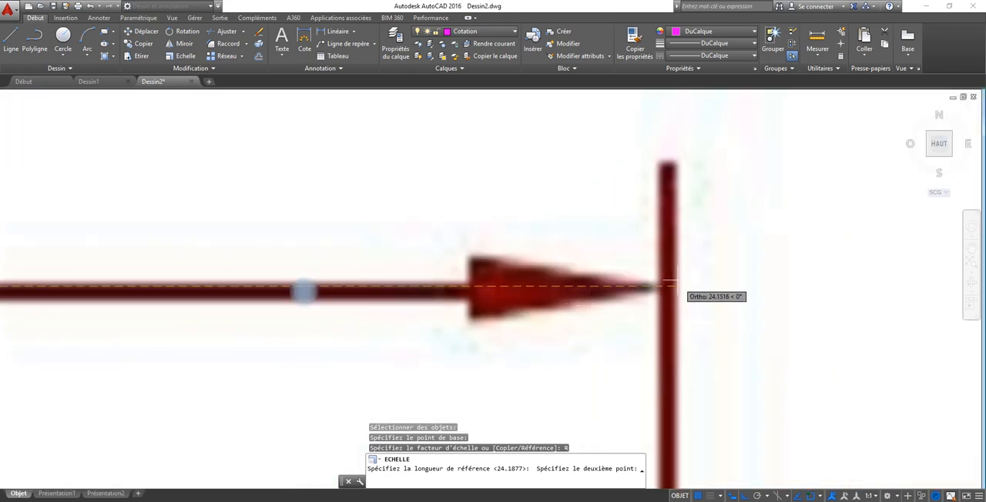
left_click(666, 286)
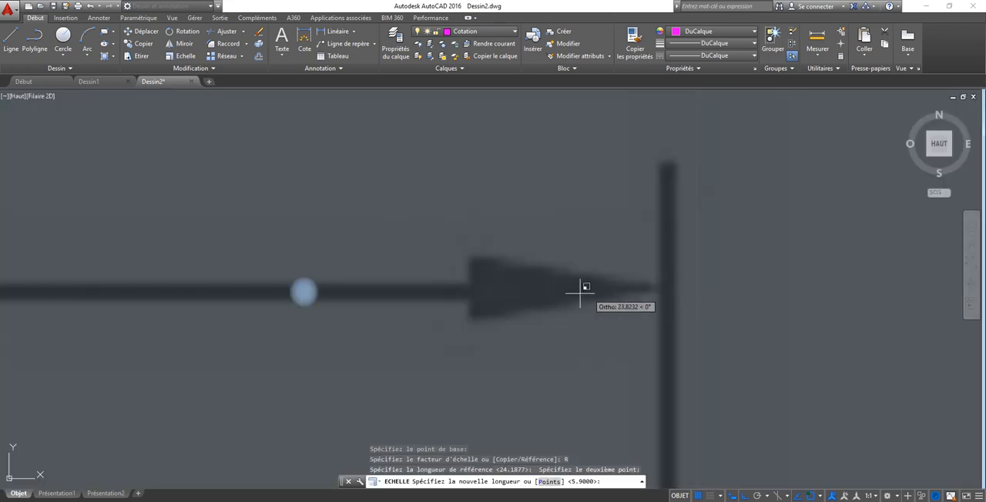
Complete the image scaling with a new length of 5.9, matching the horizontal reference line above the plan.
scroll(579, 293, "down", 5)
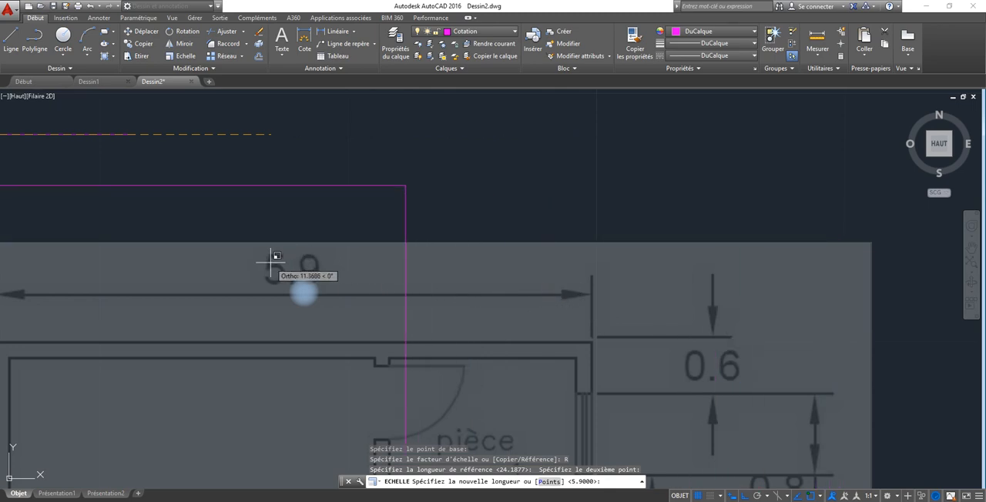
mouse_move(155, 249)
middle_mouse_down()
mouse_move(220, 243)
mouse_move(541, 292)
middle_mouse_up()
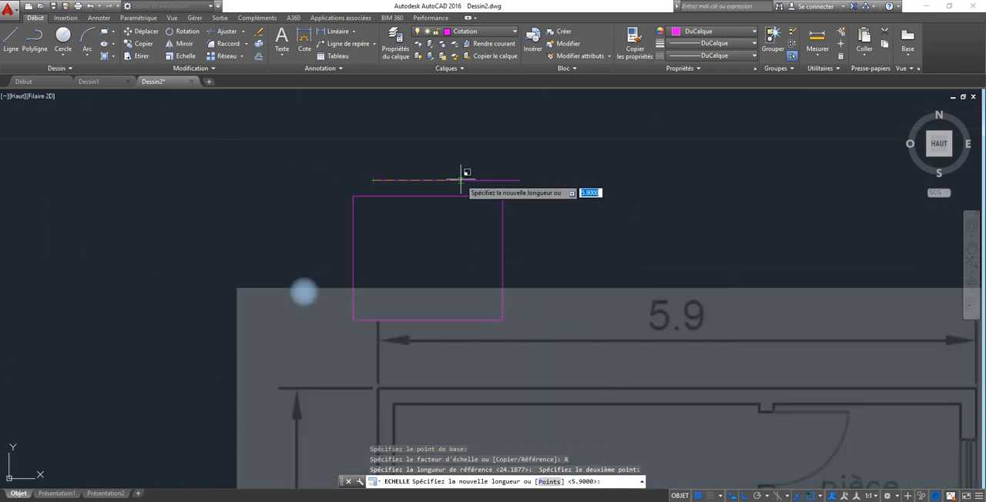
scroll(462, 181, "up", 6)
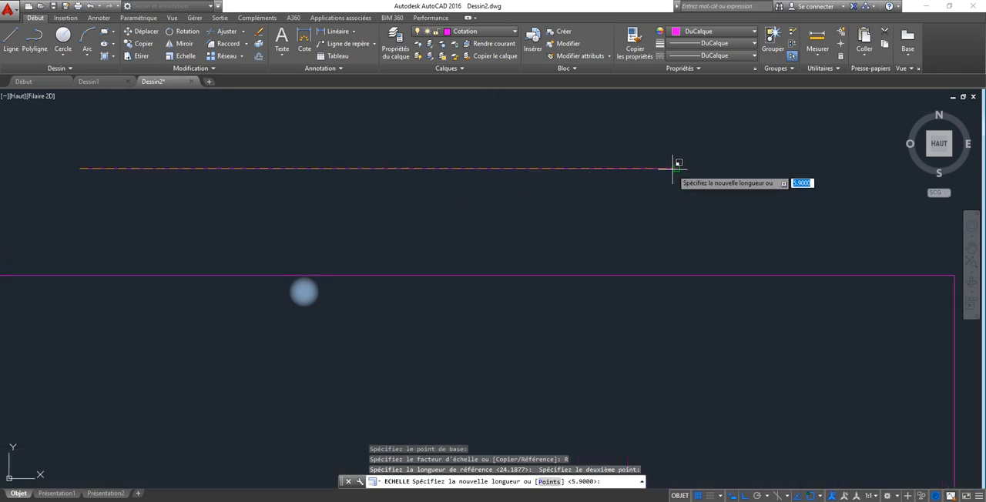
key("Return")
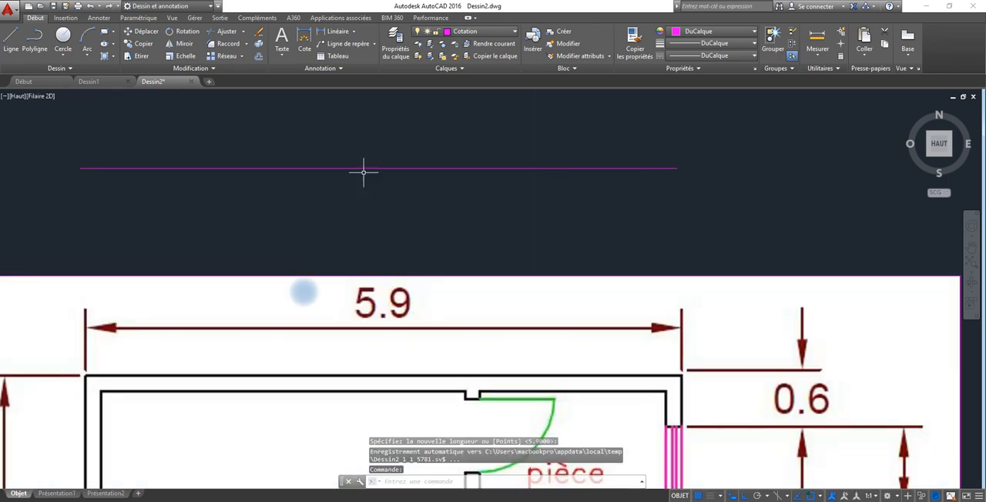
scroll(473, 308, "down", 4)
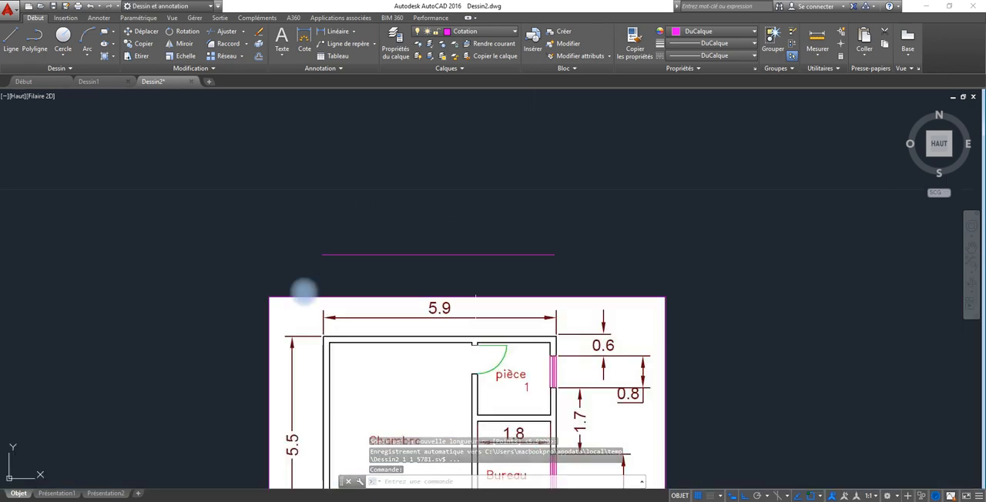
middle_click_drag(472, 303, 415, 168)
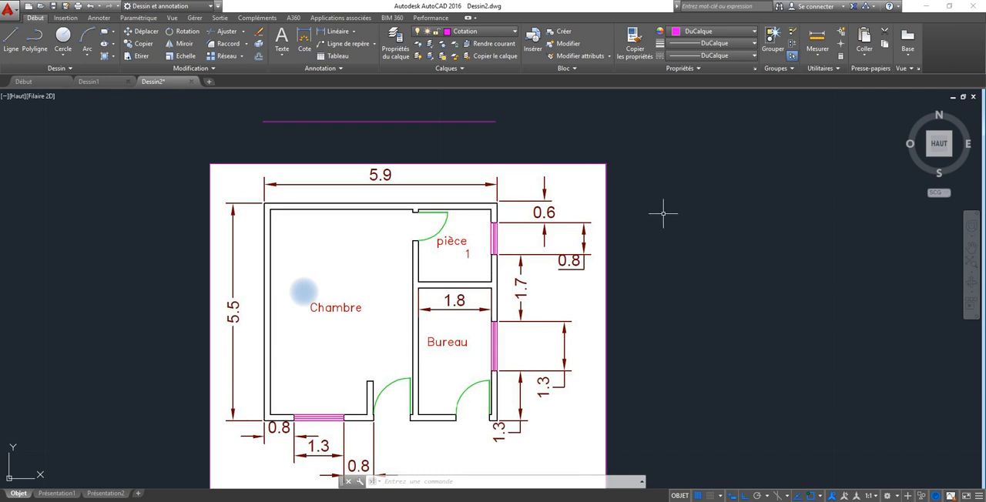
left_click(413, 96)
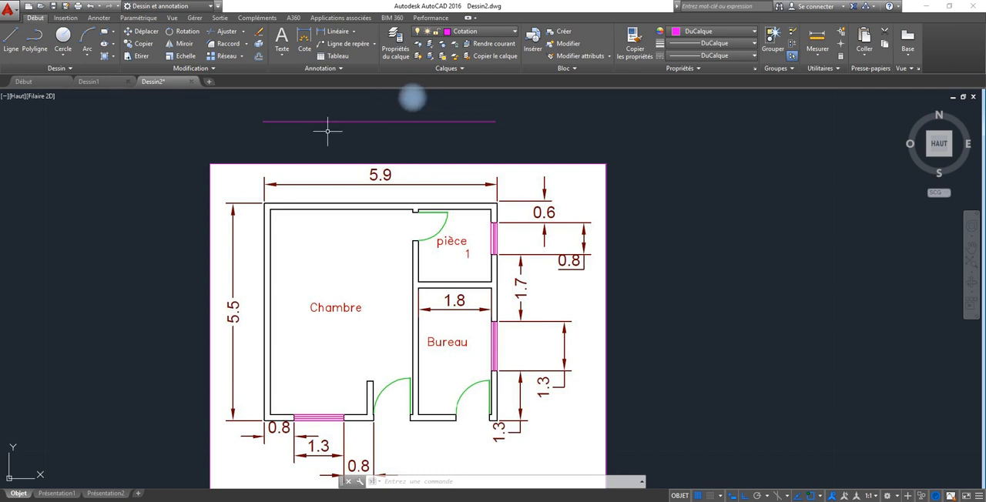
Try to move the reference line straight down from its left endpoint onto the image's 5.9 dimension, and undo the move.
left_click(380, 121)
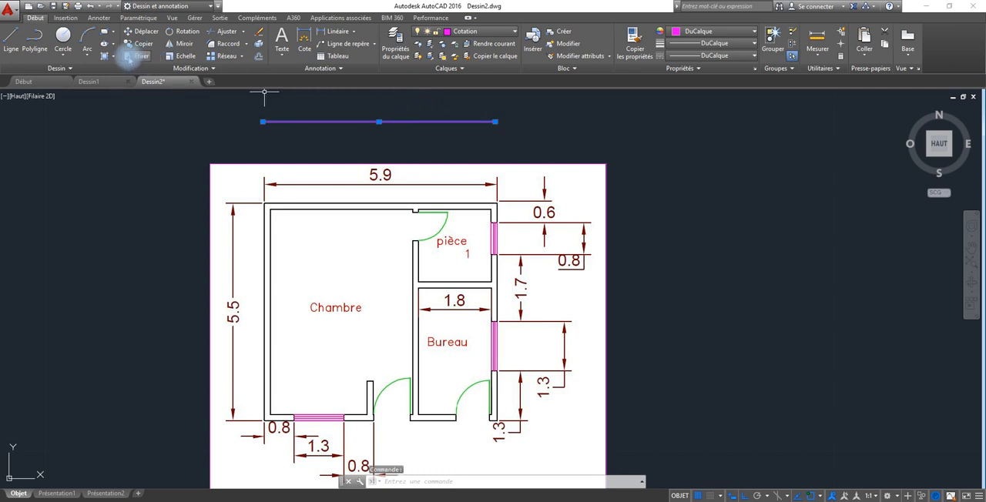
left_click(140, 32)
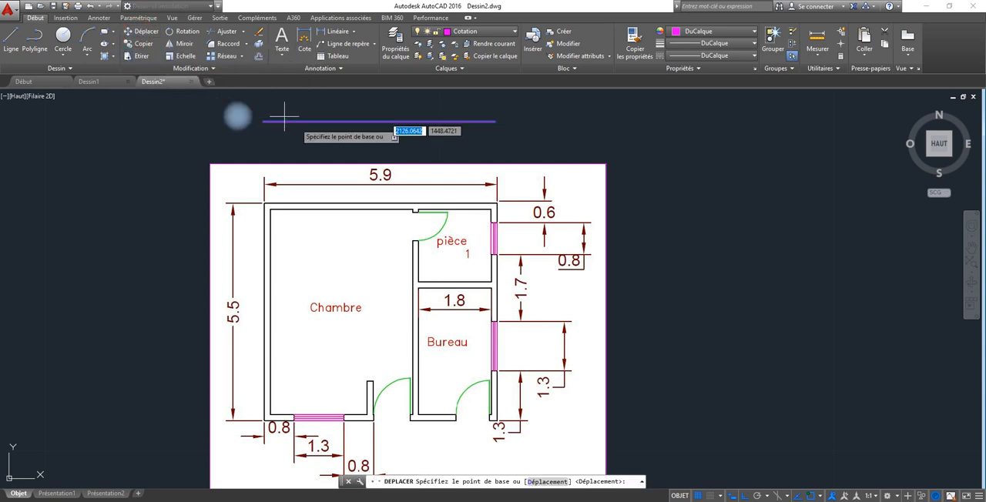
left_click(263, 121)
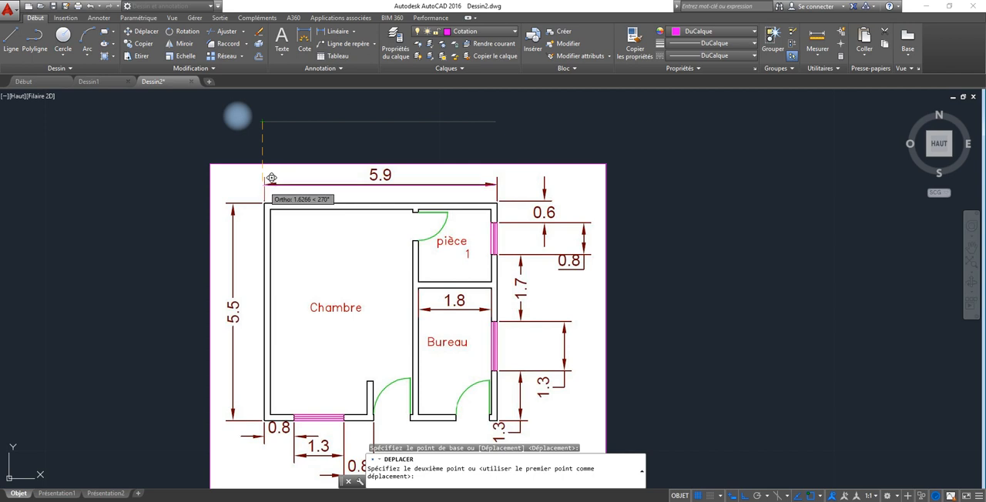
scroll(271, 178, "up", 5)
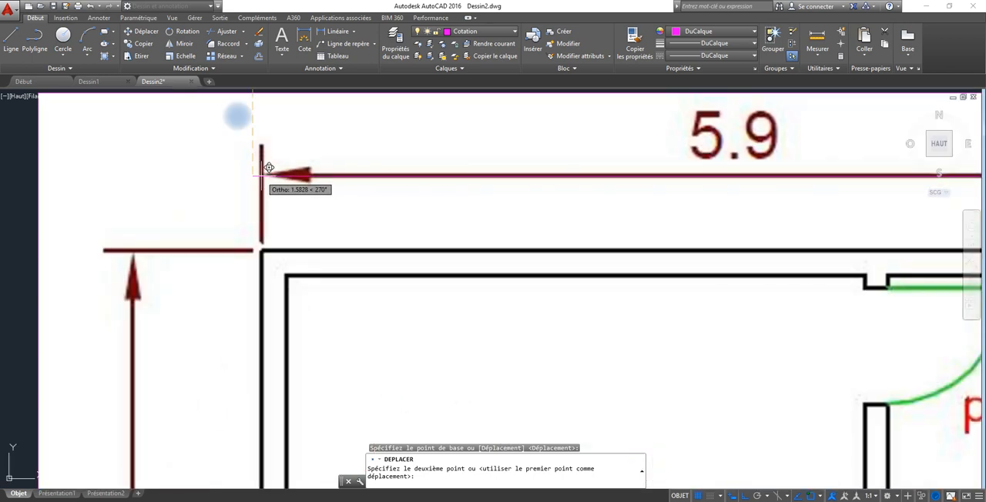
left_click(270, 167)
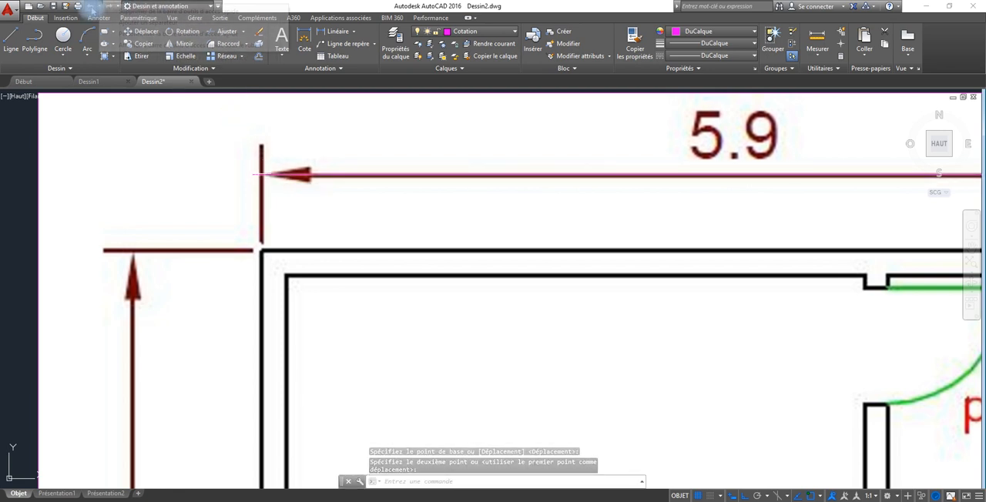
left_click(90, 6)
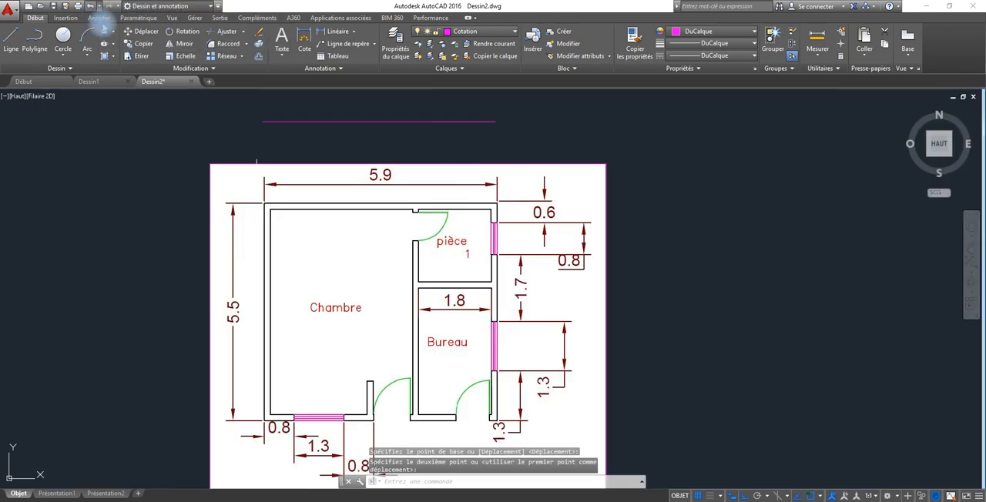
Move the reference line with Ortho off, from its left endpoint to the left arrow tip of the image's 5.9 dimension.
left_click(147, 32)
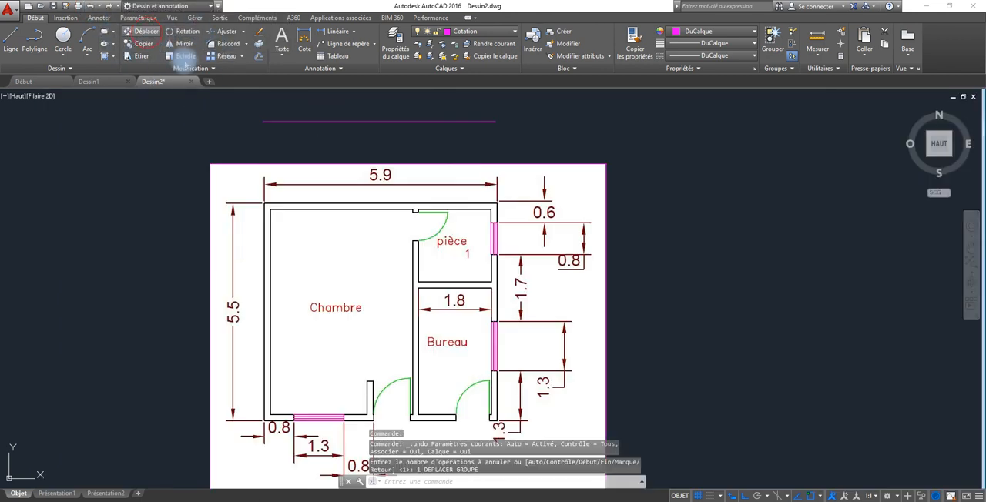
left_click(286, 122)
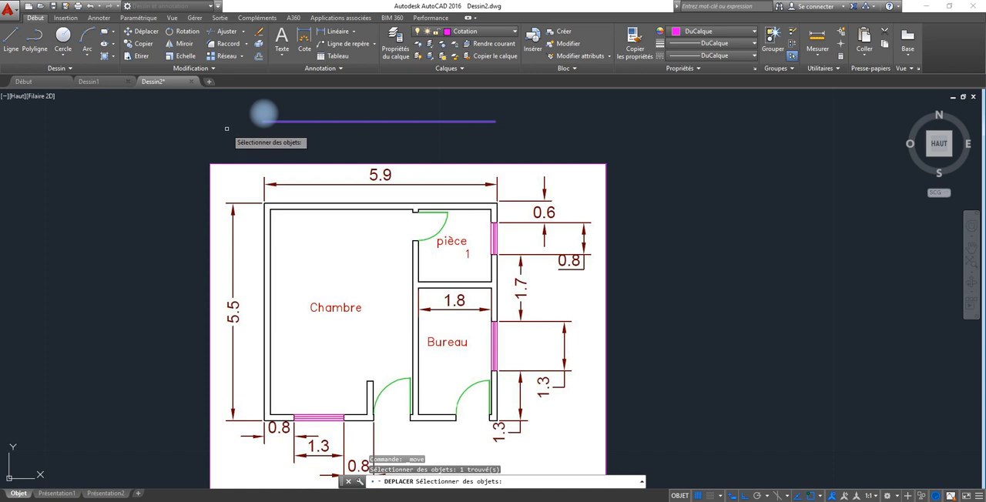
right_click(263, 114)
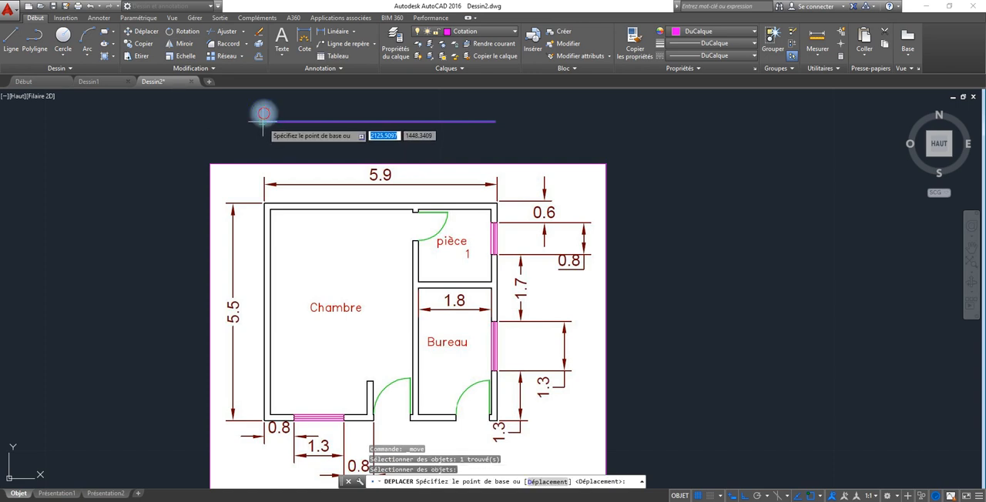
left_click(268, 113)
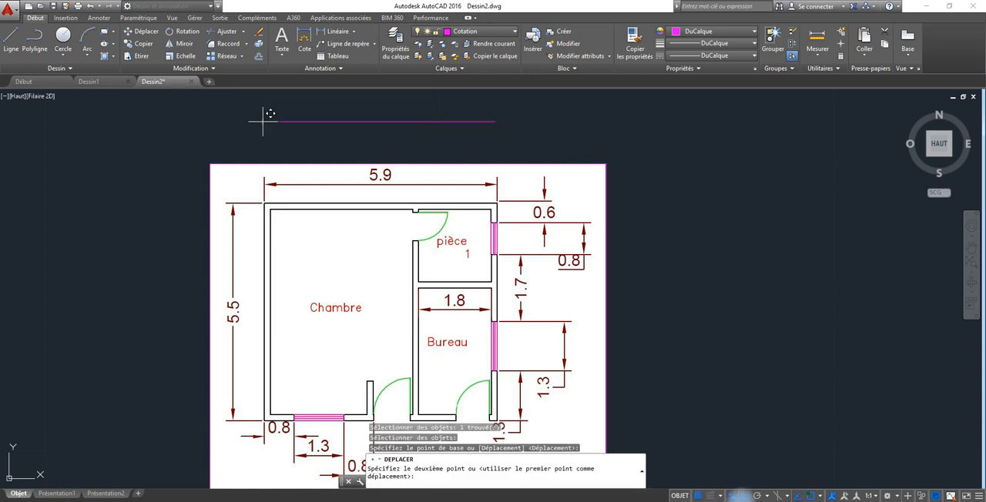
key("F8")
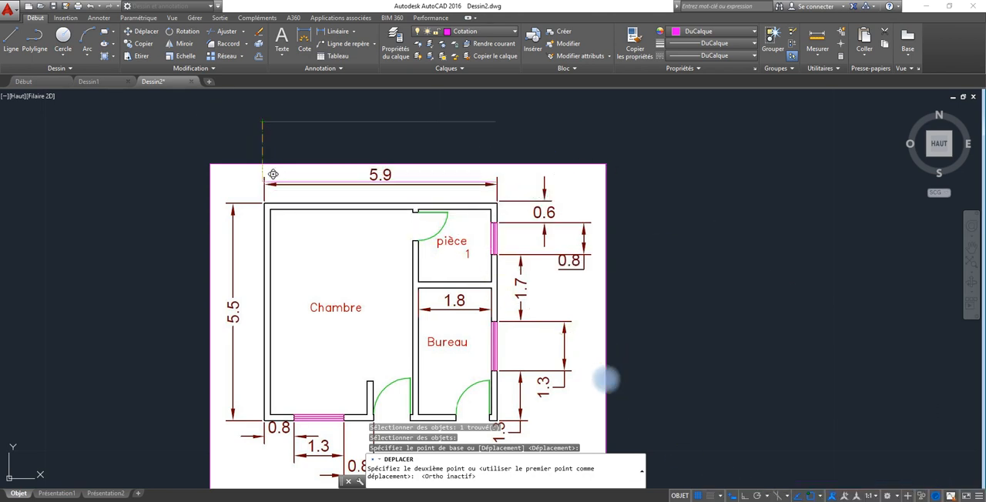
scroll(267, 183, "up", 4)
scroll(266, 181, "up", 4)
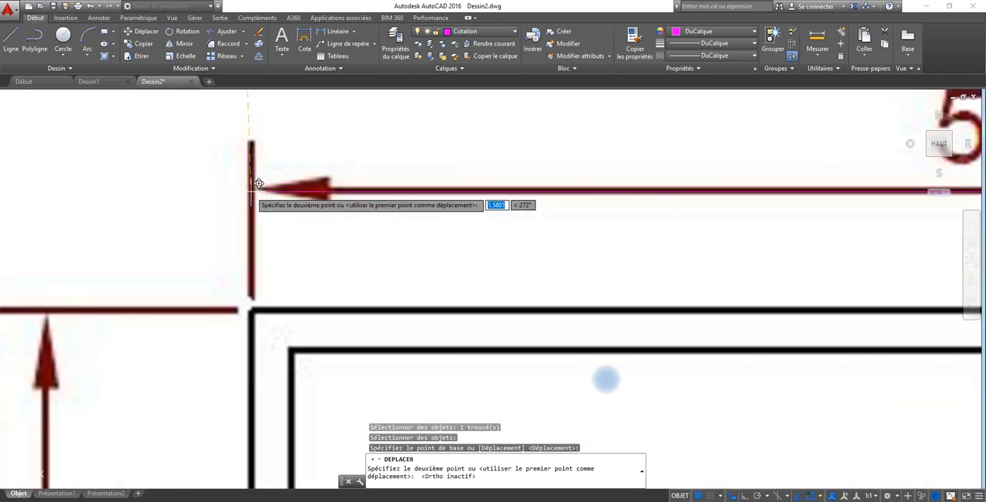
scroll(259, 184, "up", 3)
scroll(259, 183, "up", 2)
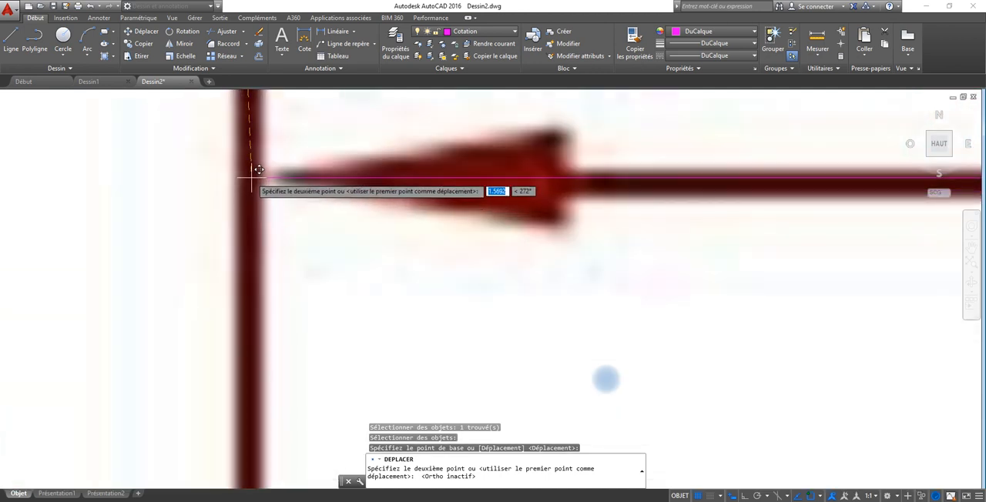
left_click(261, 183)
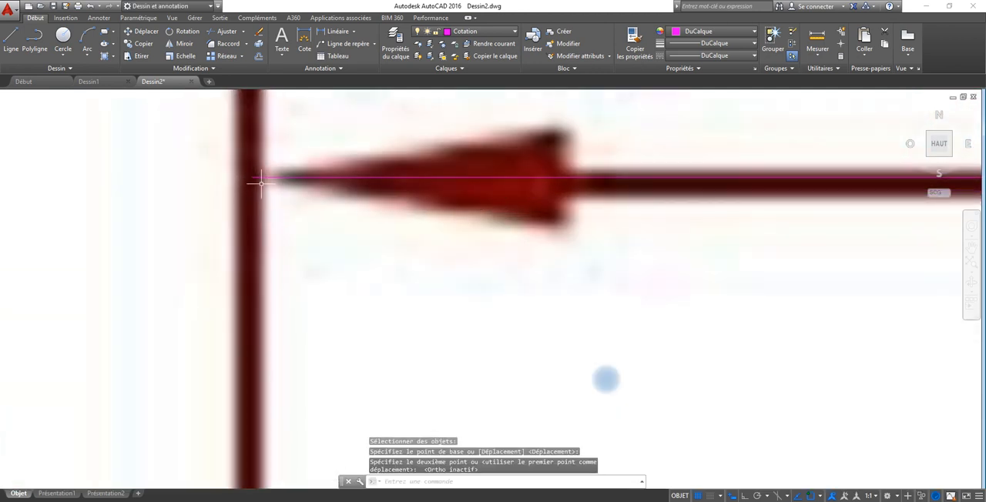
Dimension the image's 5.9 span from its right extension line to its left one, placing the dimension line just above the arrows.
middle_click_drag(501, 234, 189, 248)
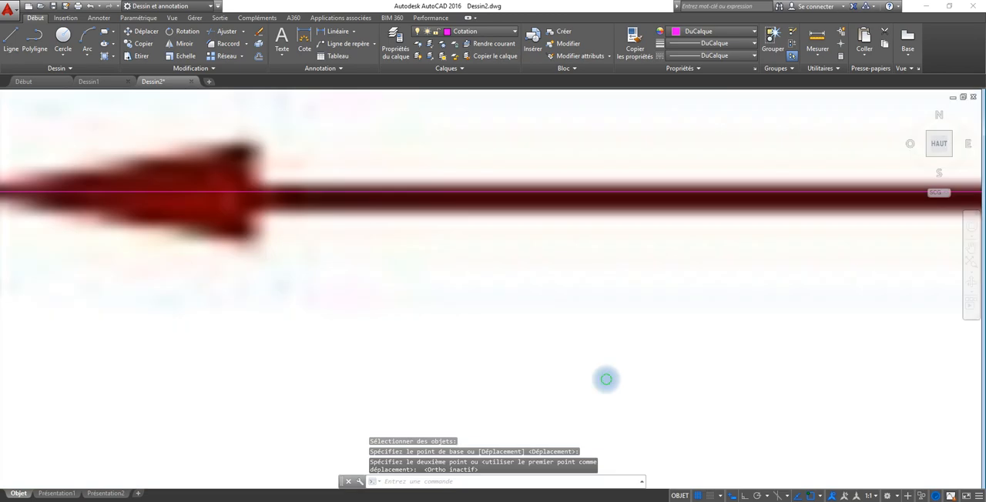
middle_click_drag(632, 290, 361, 280)
scroll(671, 309, "up", 3)
scroll(670, 308, "down", 10)
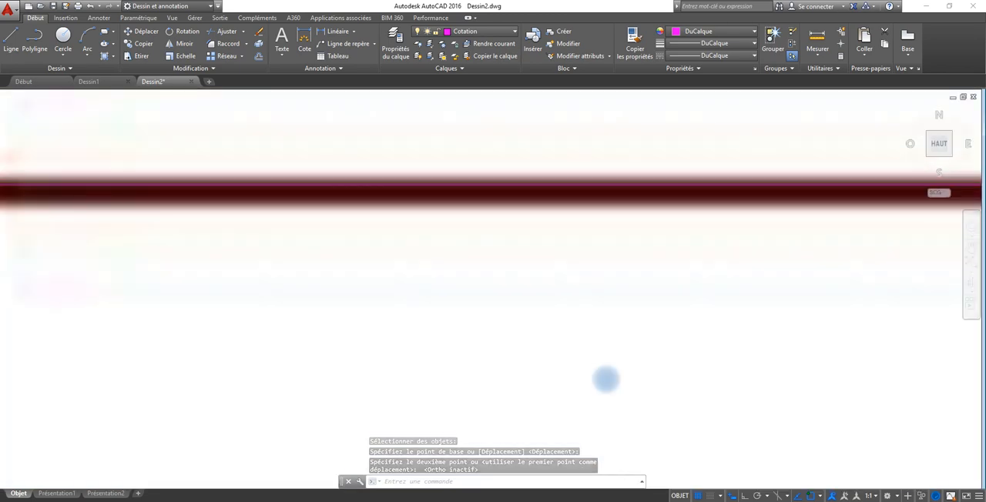
middle_click_drag(860, 331, 31, 281)
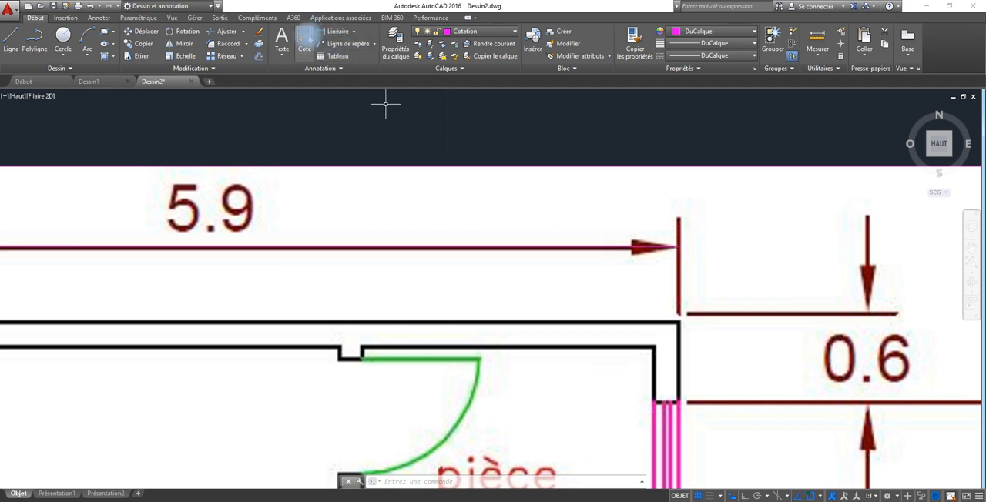
left_click(305, 43)
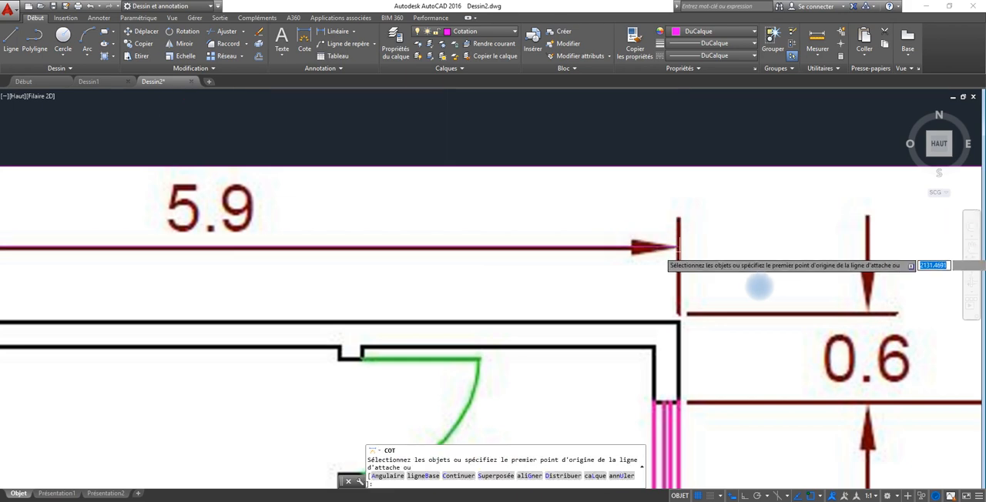
left_click(678, 246)
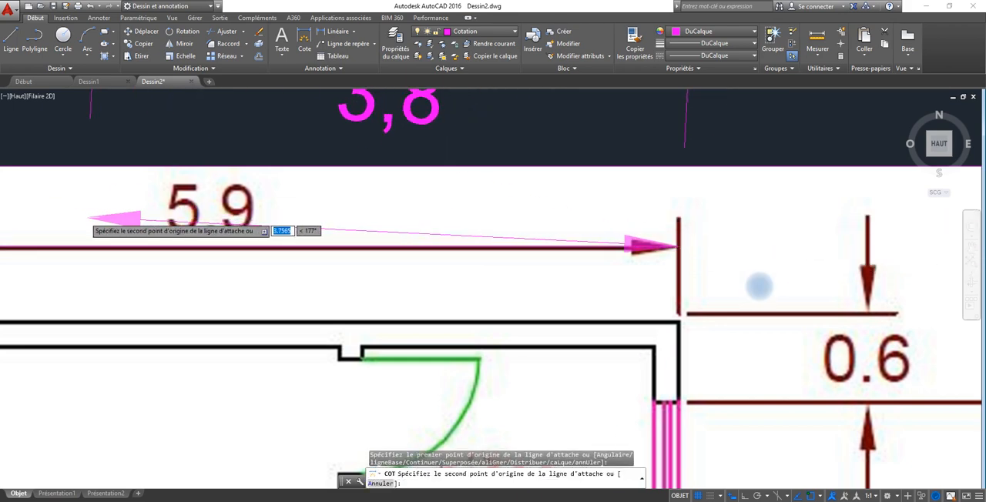
middle_click_drag(80, 216, 397, 252)
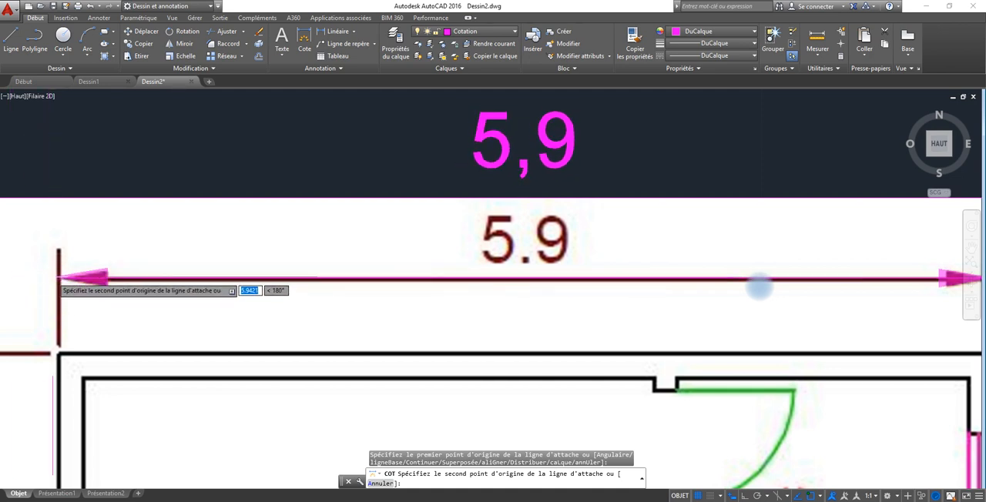
left_click(59, 278)
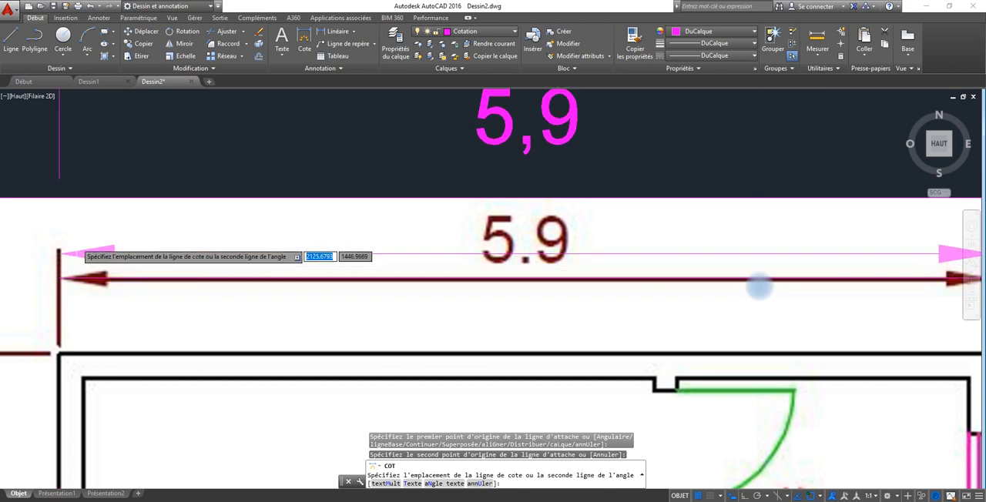
left_click(79, 231)
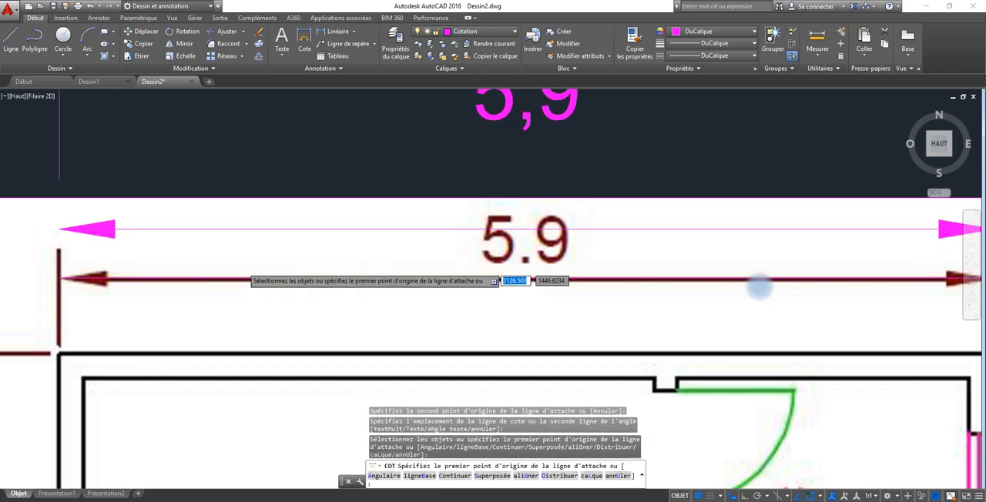
Examine the whole plan against the dimension added above it, and end the dimensioning.
middle_click_drag(235, 283, 221, 329)
scroll(221, 329, "down", 4)
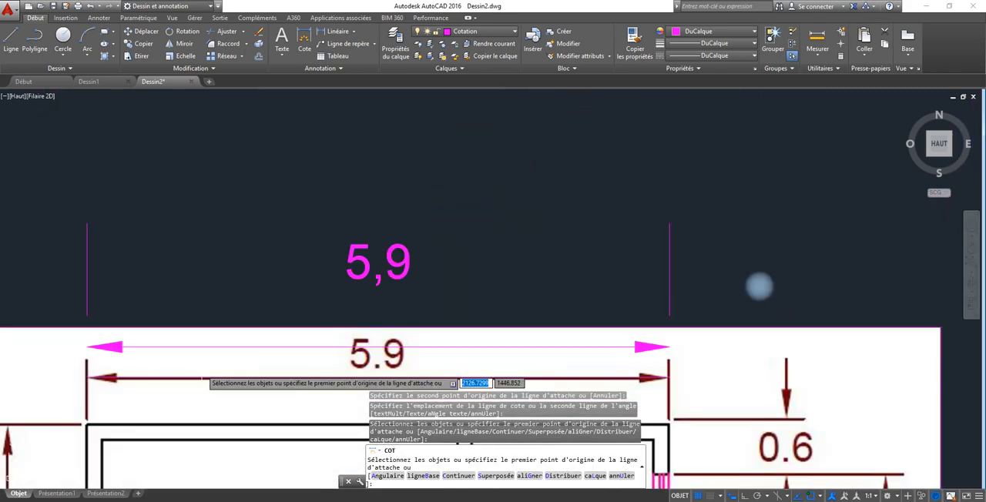
middle_click_drag(202, 371, 307, 113)
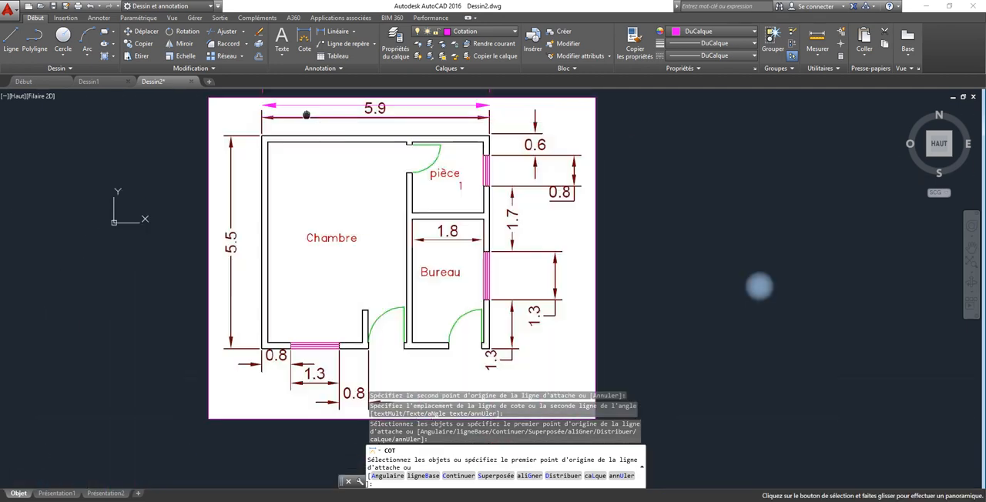
scroll(300, 185, "down", 2)
scroll(295, 244, "down", 4)
scroll(294, 244, "up", 4)
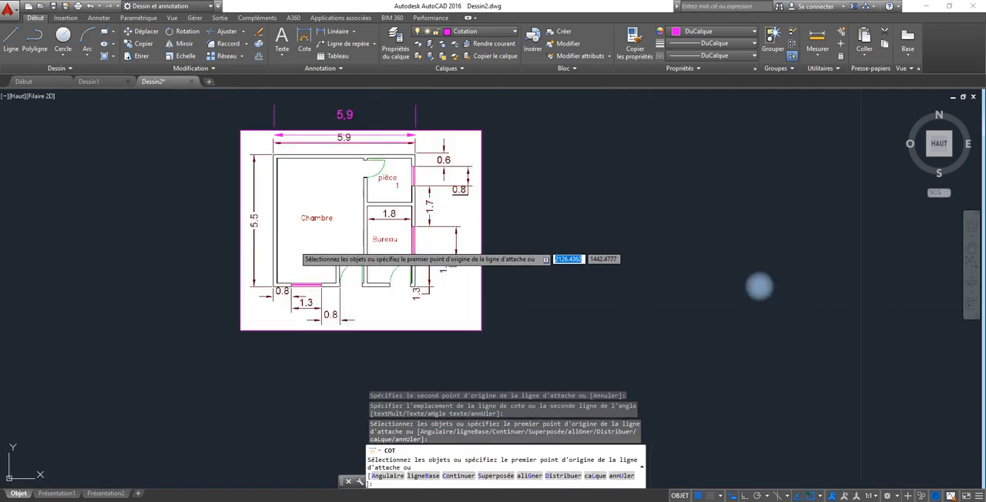
middle_click_drag(295, 244, 282, 387)
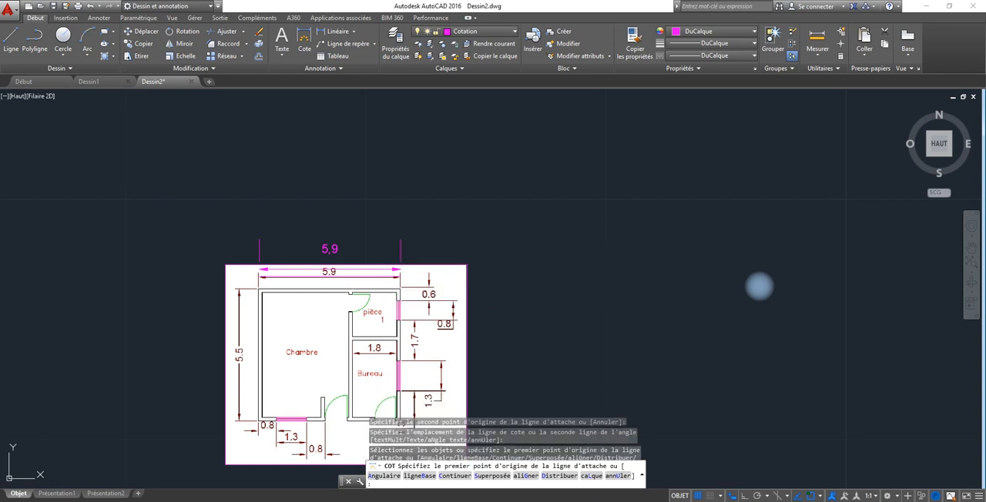
key("Escape")
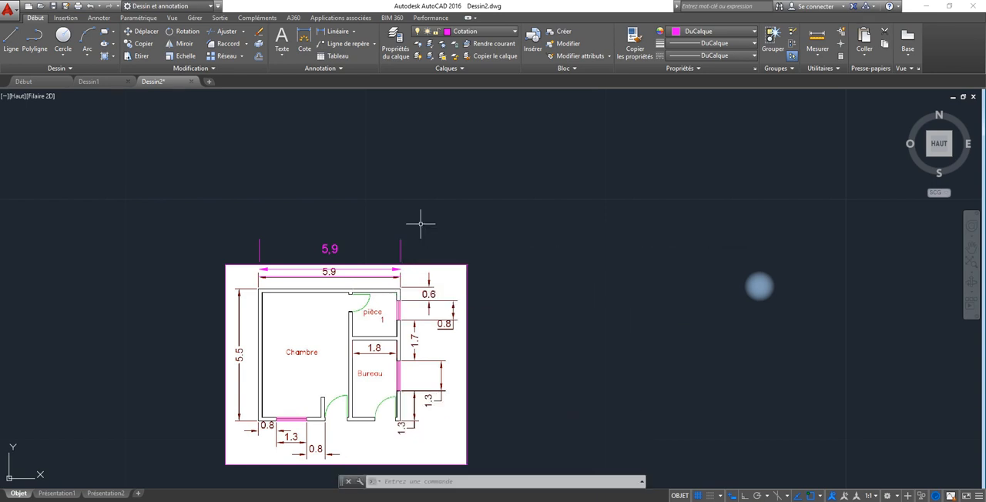
Erase the added dimension above the plan and the reference line lying on the image's 5.9 dimension, leaving nothing selected.
left_click(420, 227)
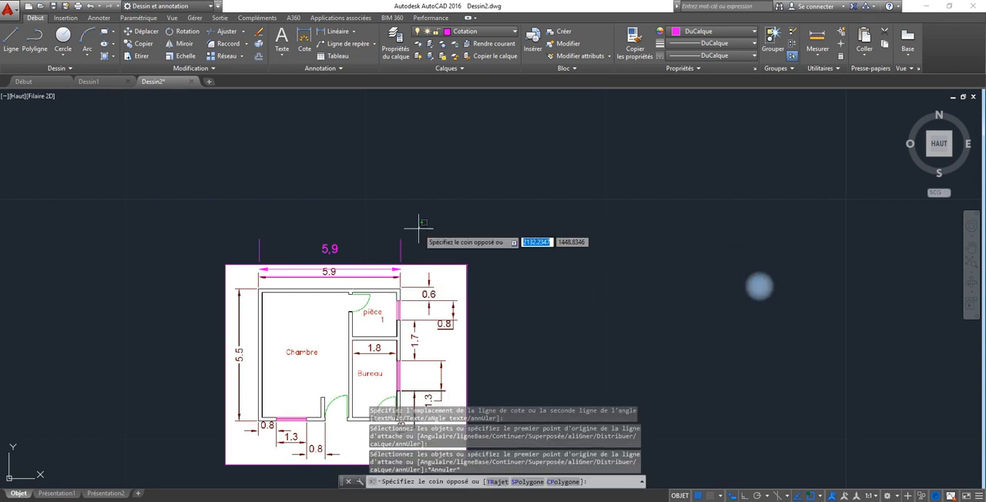
left_click(240, 253)
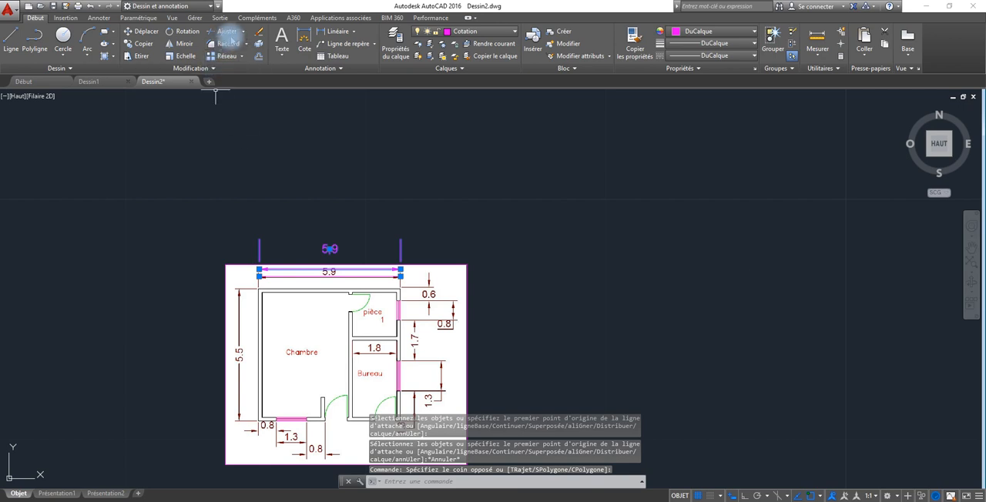
left_click(258, 34)
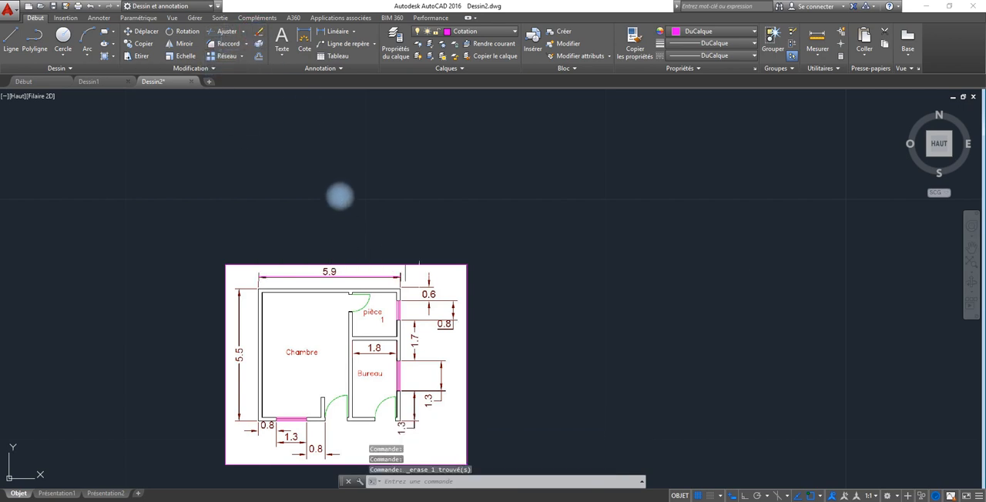
key("ctrl+z")
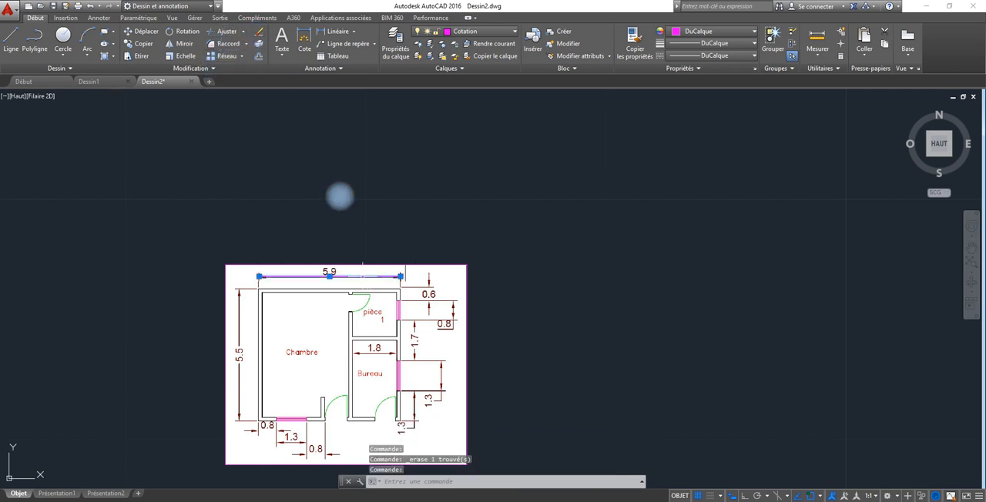
left_click(259, 34)
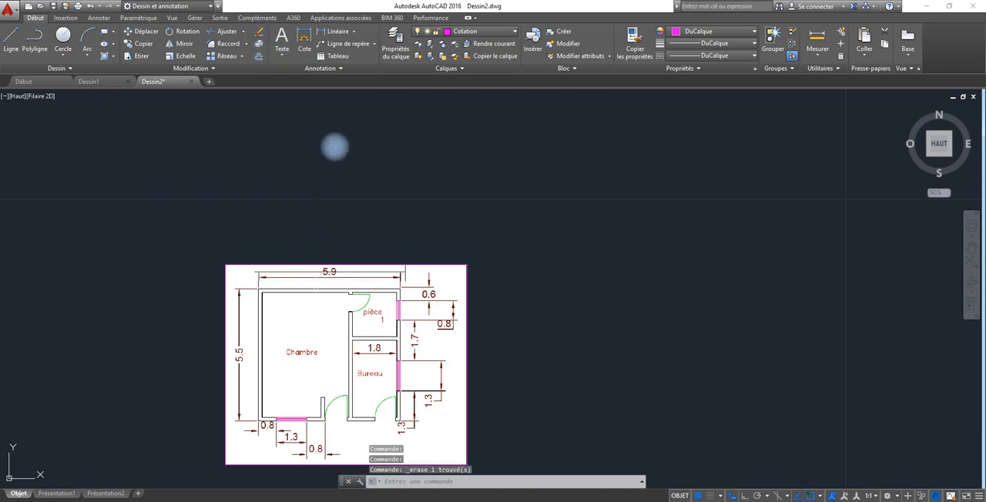
left_click(308, 262)
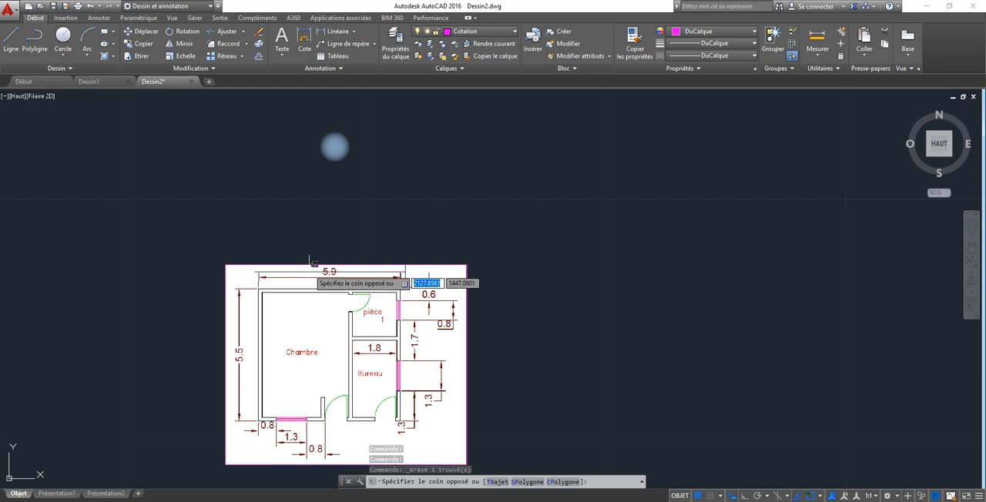
left_click(334, 146)
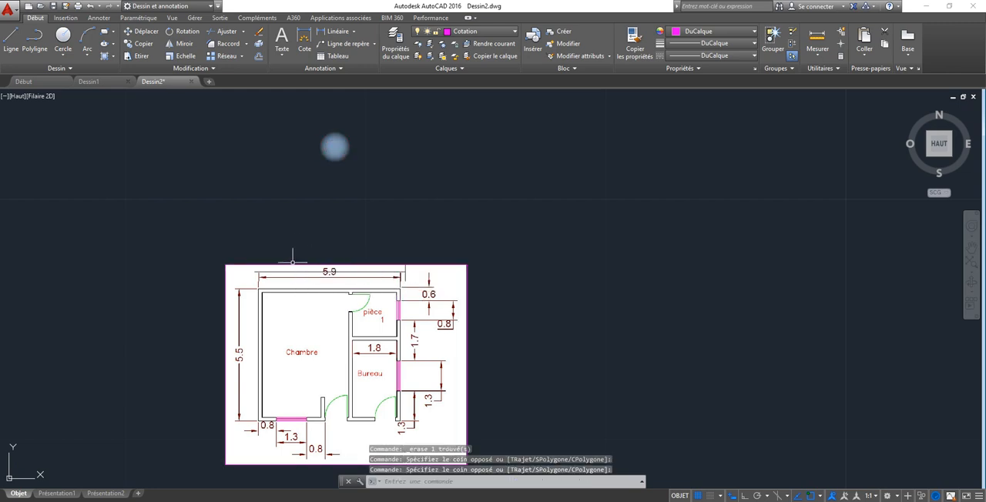
key("Escape")
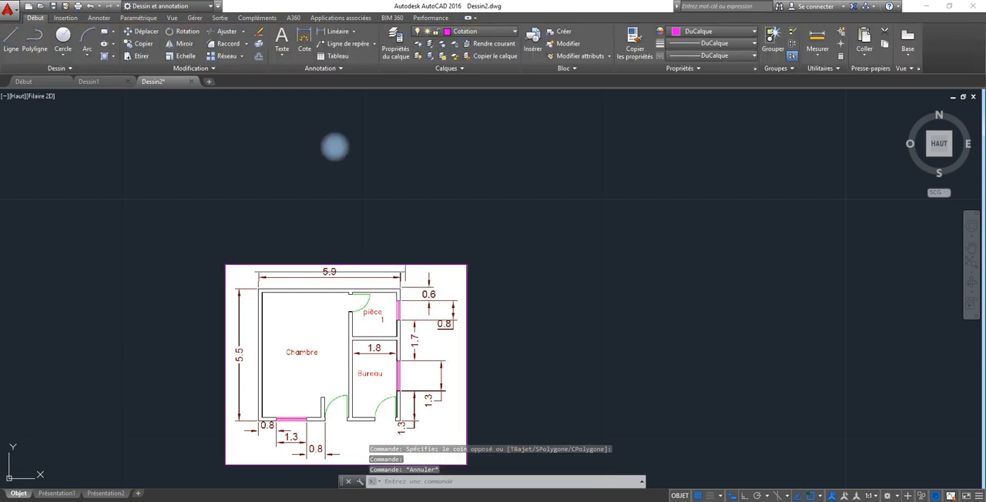
Select the floor plan image and set its fade to 58.
left_click_drag(287, 300, 406, 234)
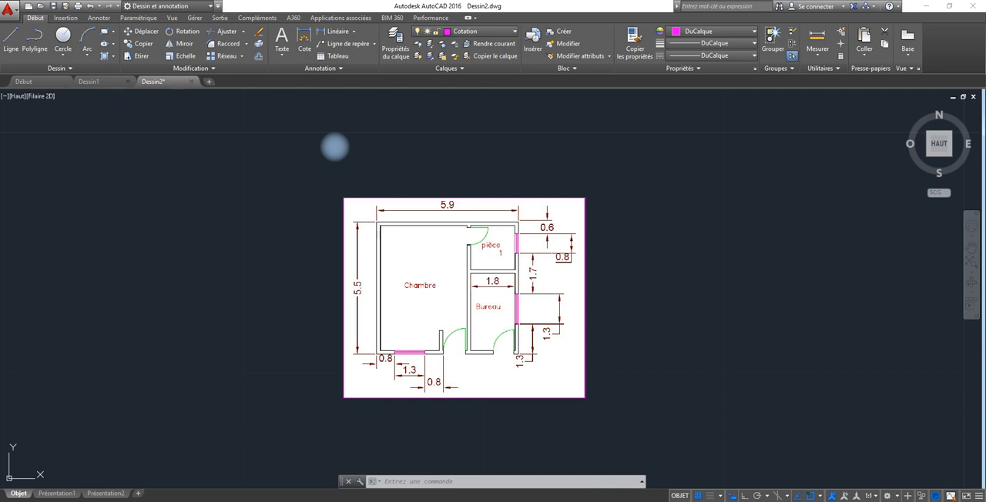
left_click(583, 393)
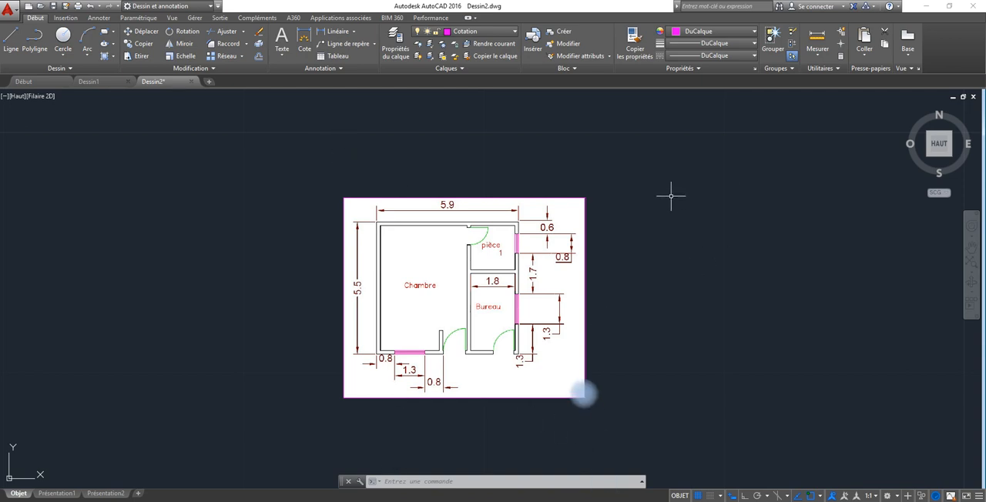
left_click(625, 209)
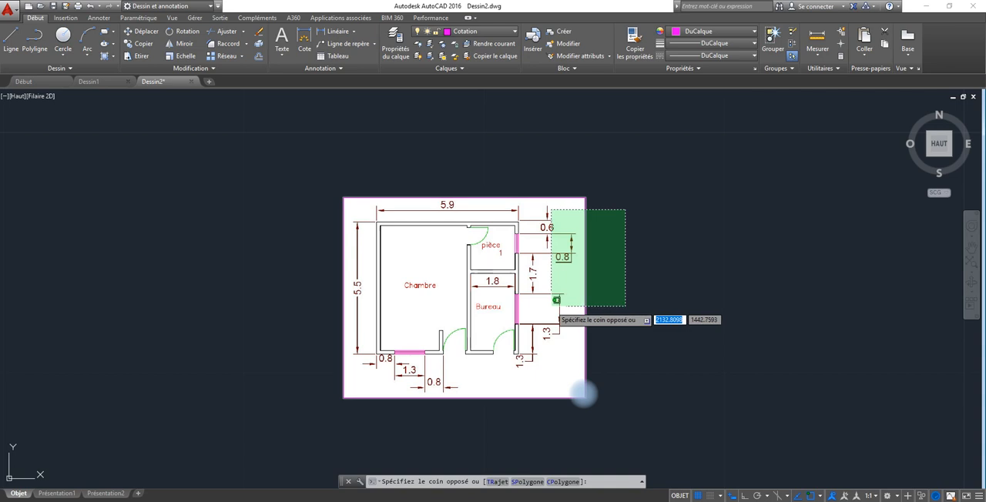
left_click(552, 306)
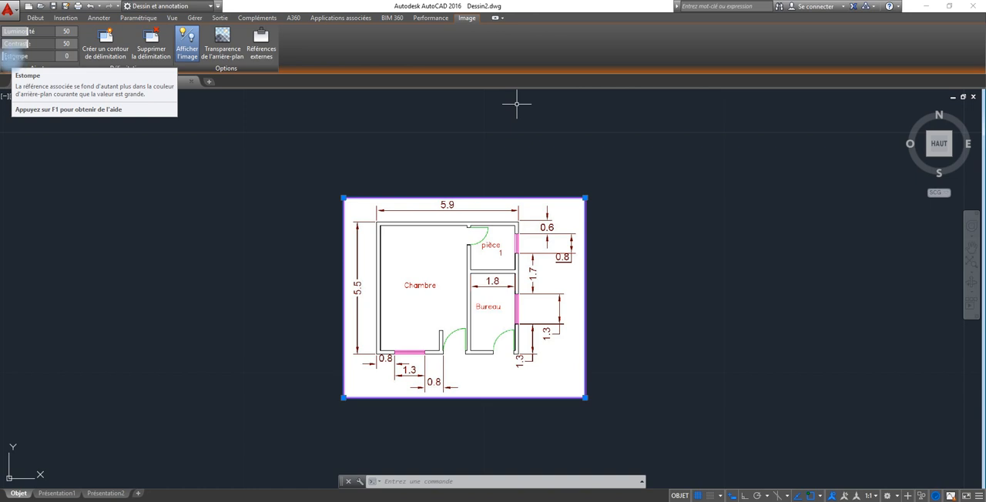
left_click_drag(4, 57, 41, 58)
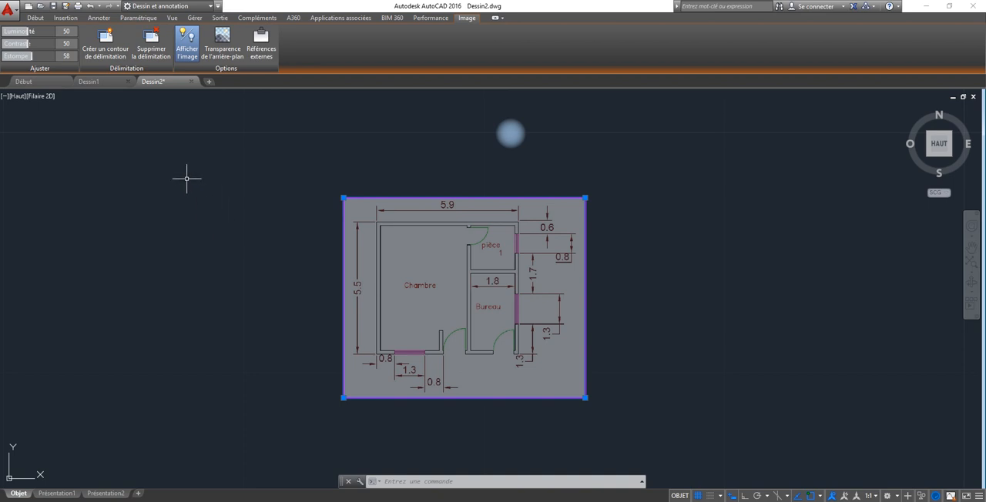
key("Delete")
key("Delete")
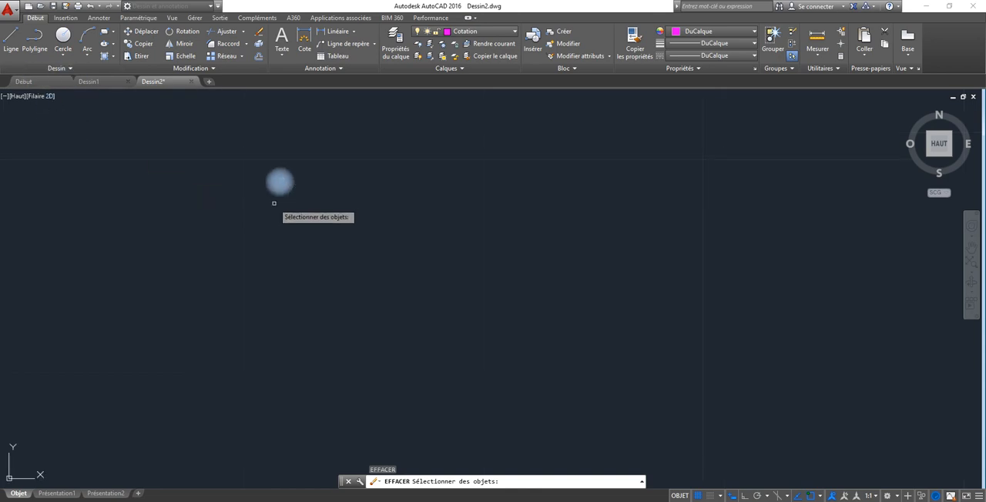
key("Escape")
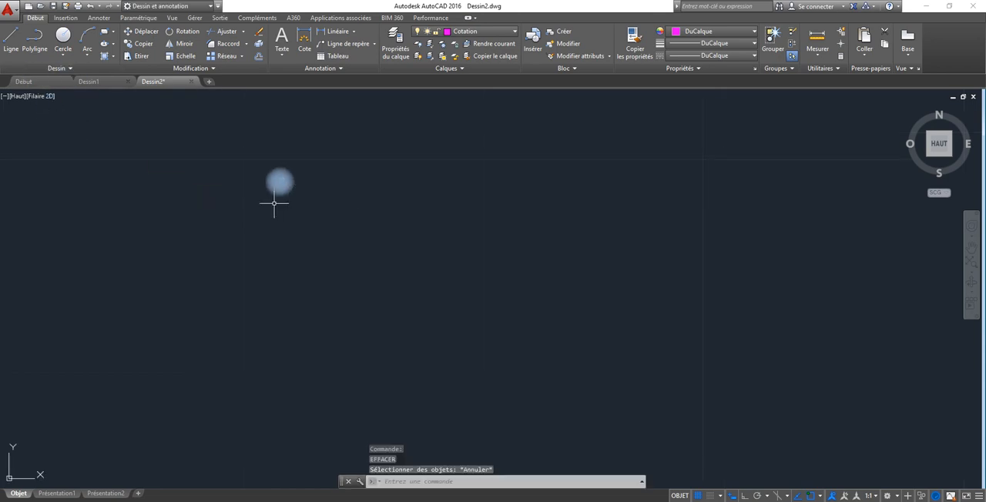
left_click(89, 6)
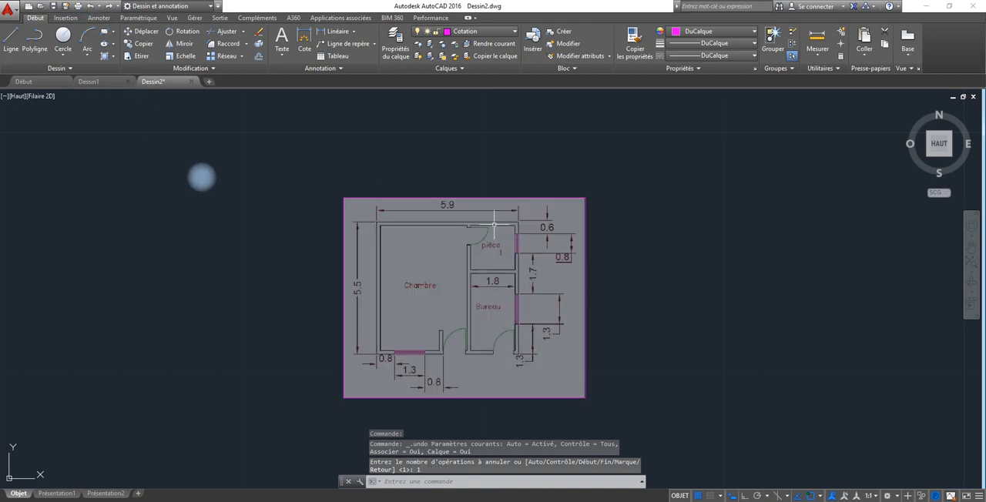
left_click(378, 173)
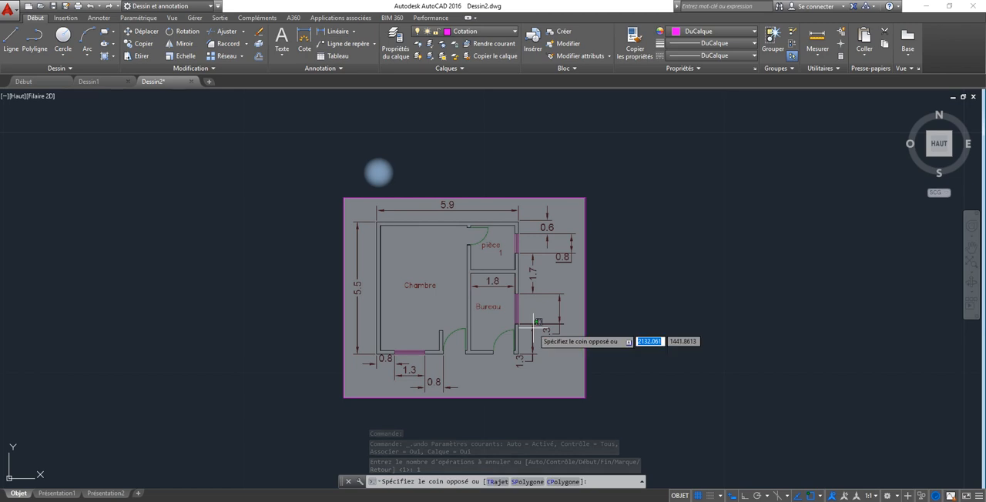
left_click(481, 415)
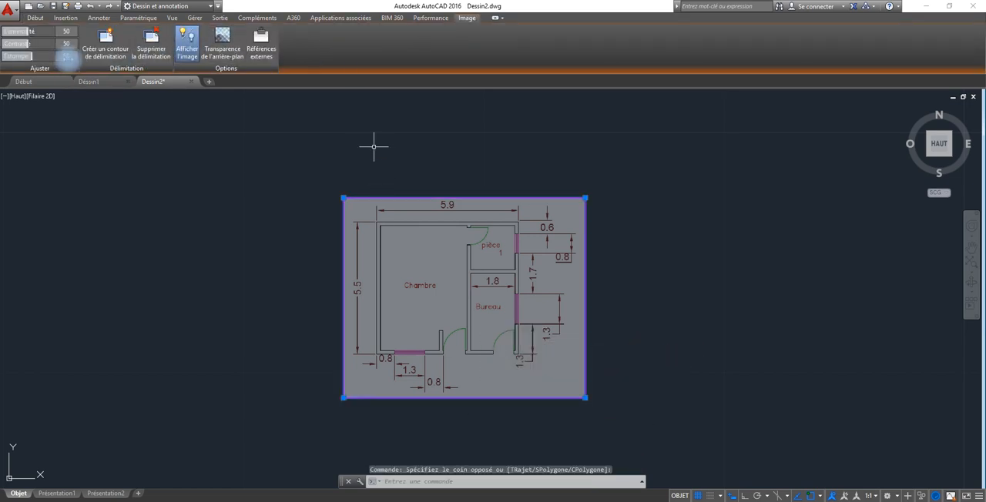
key("ctrl+z")
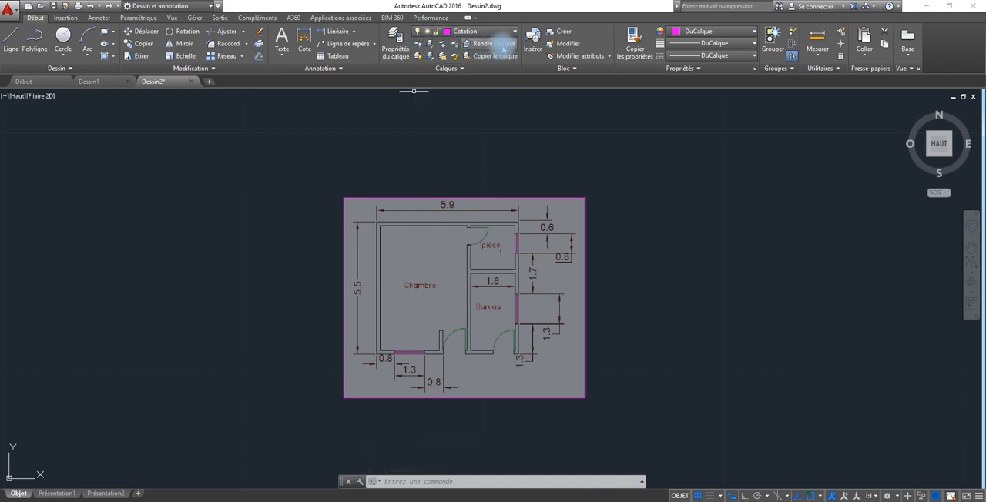
Check the Photo layer's entry in the layer properties manager, and close the manager.
left_click(395, 48)
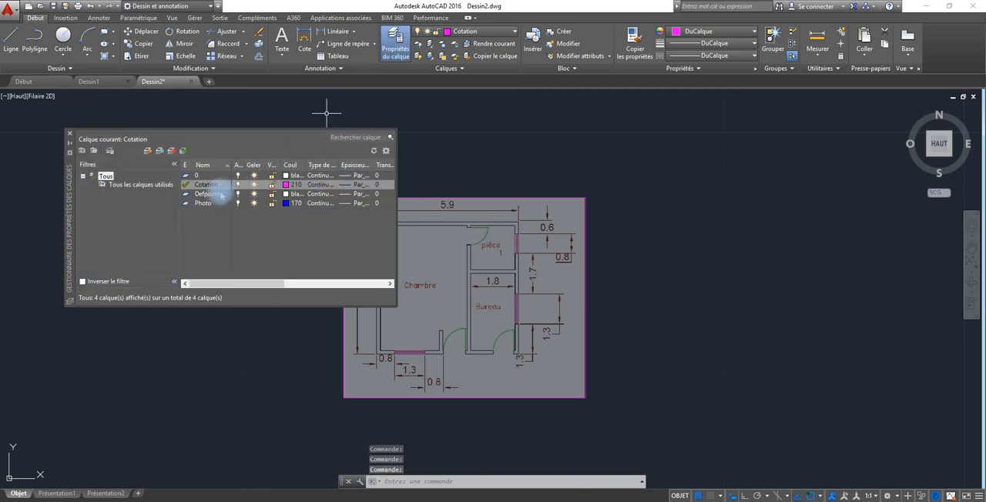
left_click(201, 205)
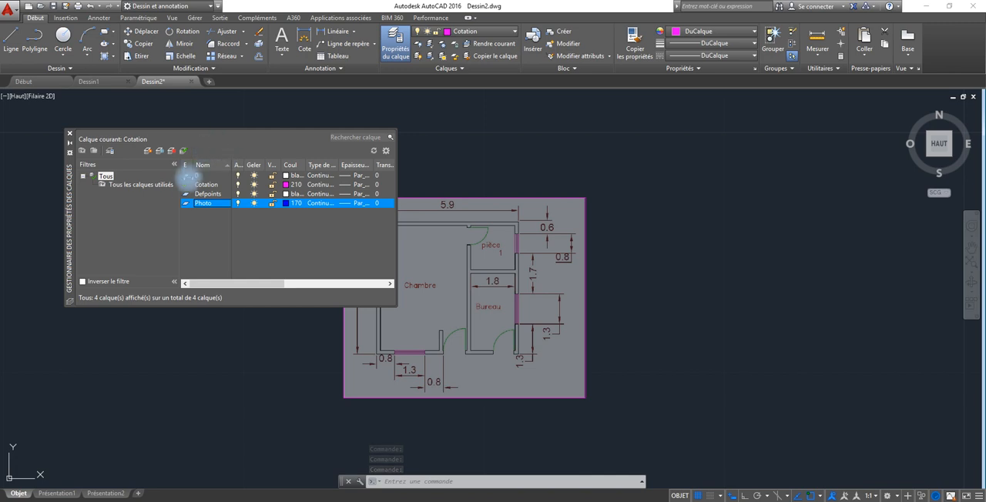
left_click(220, 205)
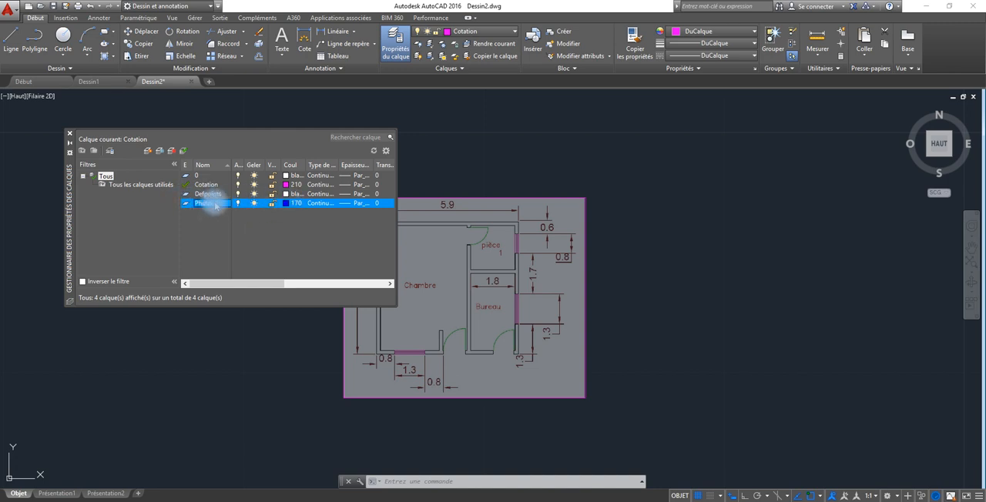
left_click(69, 133)
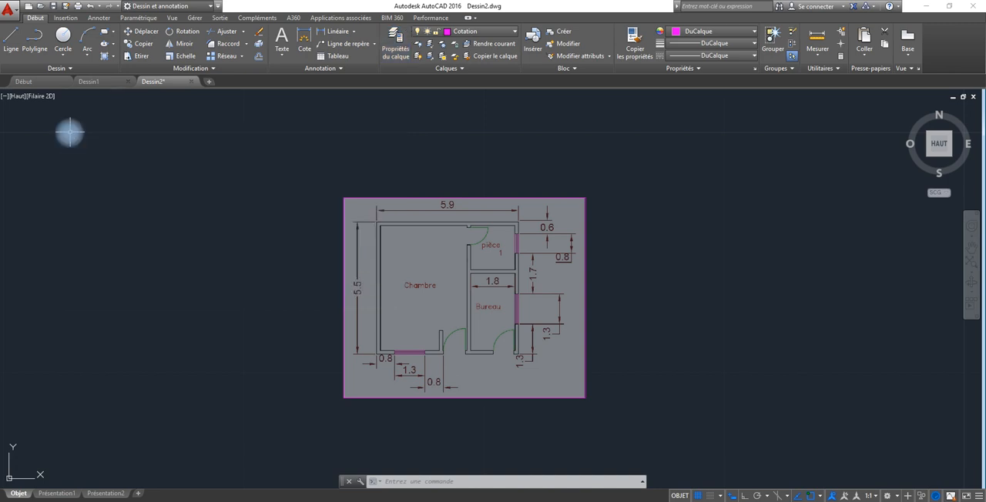
Select the faded floor plan image and assign it to the Photo layer.
left_click(638, 231)
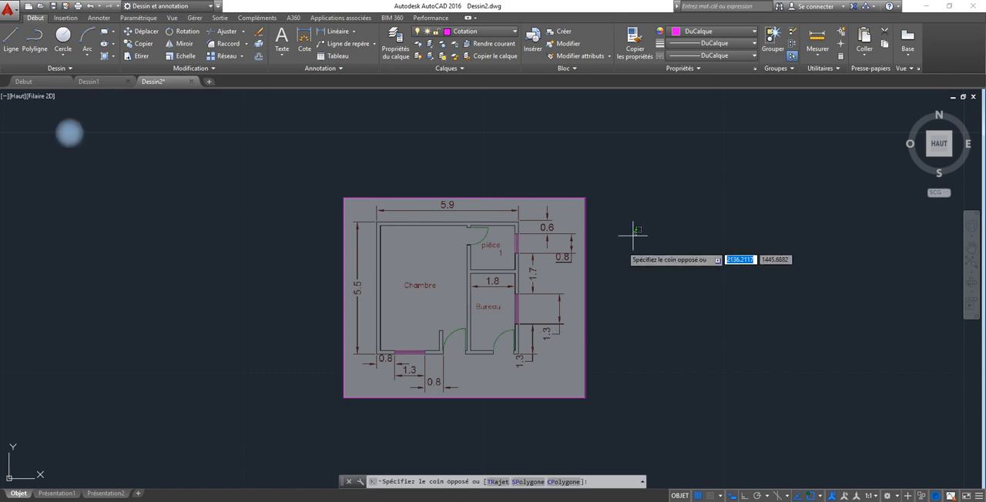
left_click(546, 298)
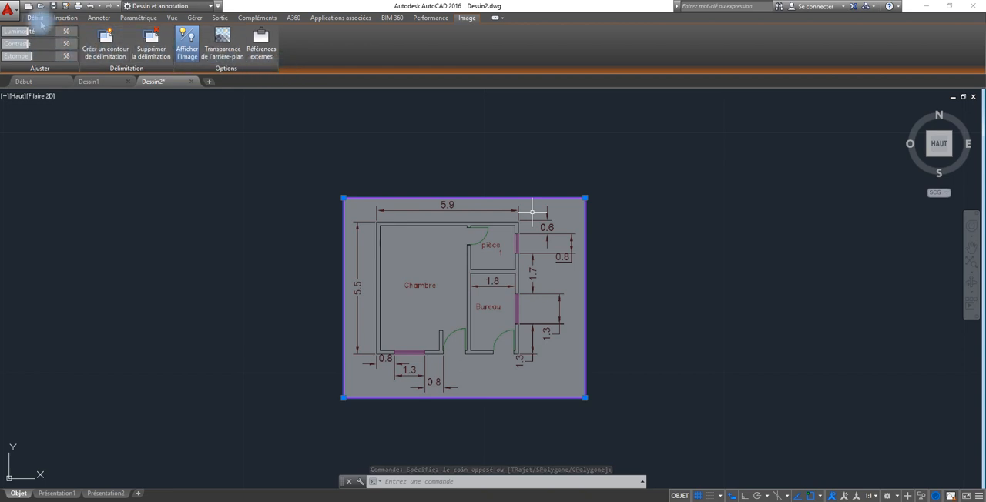
left_click(35, 18)
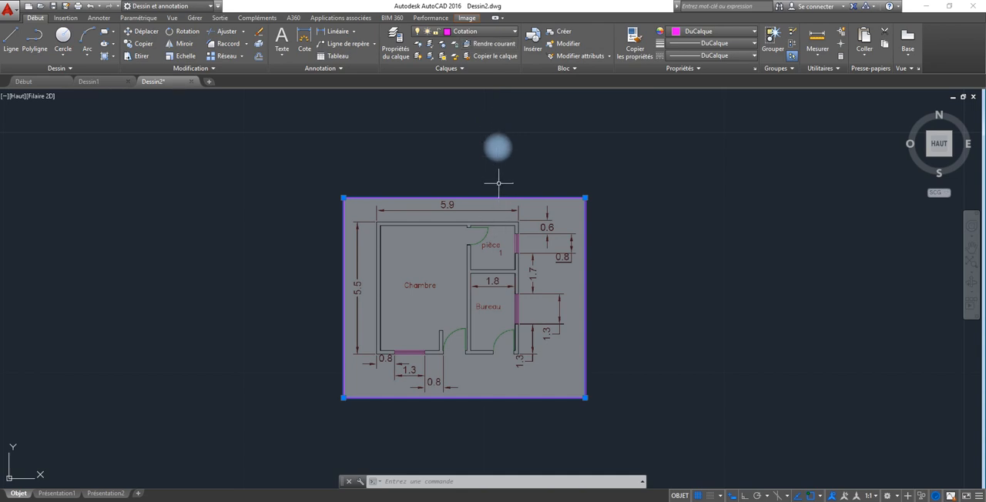
left_click(509, 32)
left_click(467, 81)
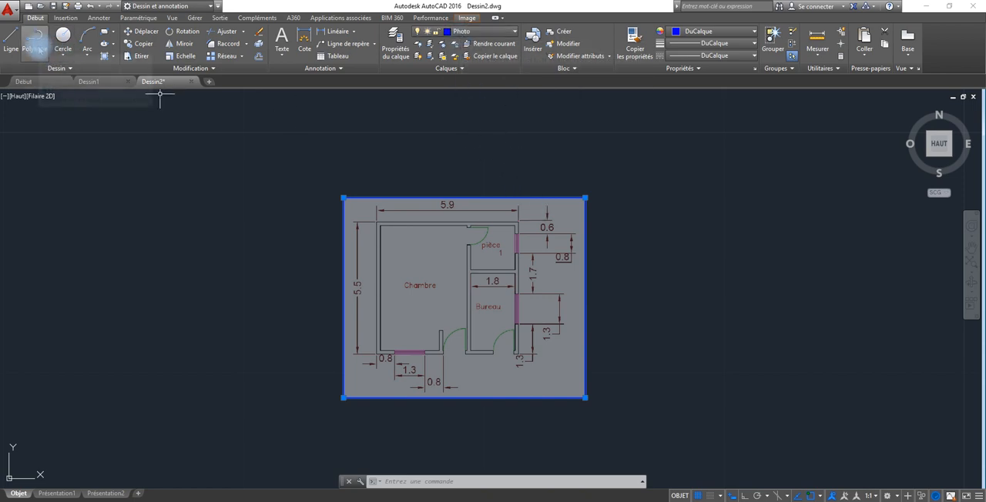
Start a polyline at the plan's upper-left outer wall corner and turn Ortho on.
left_click(34, 38)
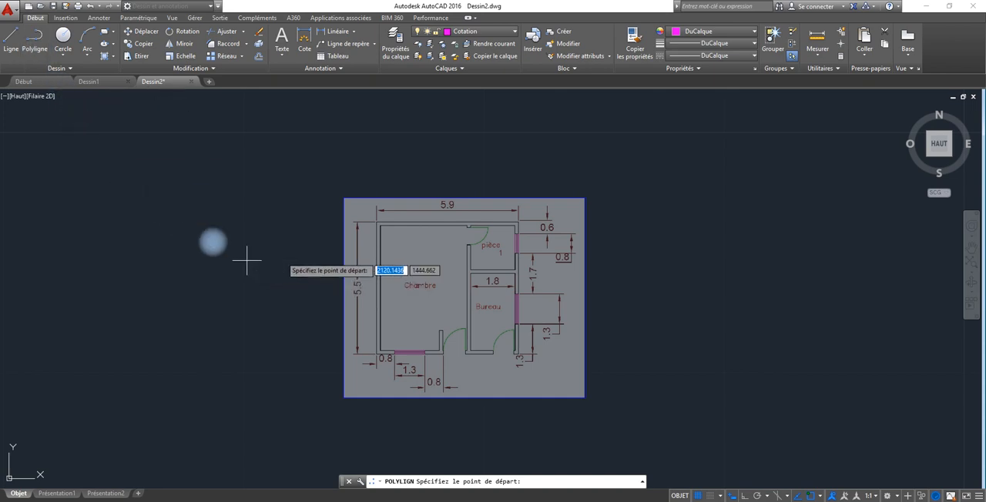
scroll(395, 221, "up", 2)
scroll(393, 219, "up", 4)
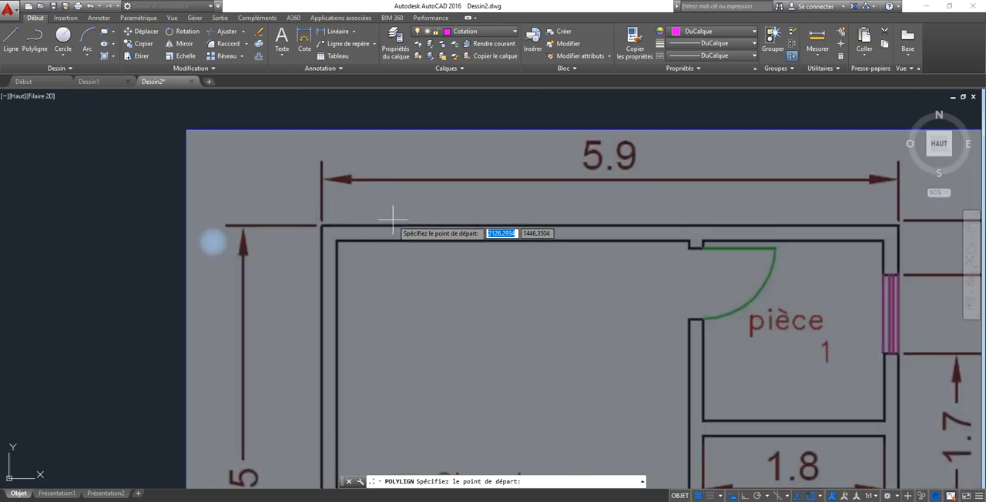
middle_click_drag(393, 219, 264, 205)
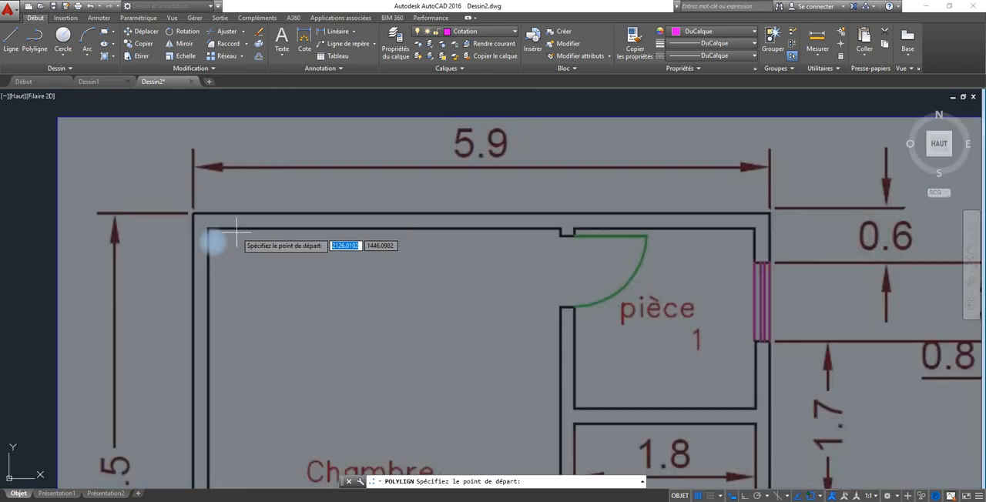
left_click(192, 212)
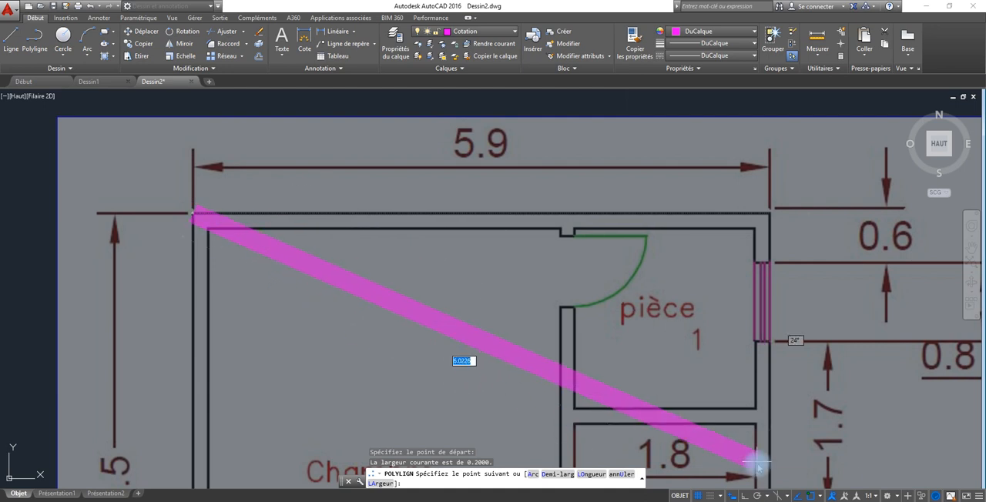
left_click(744, 496)
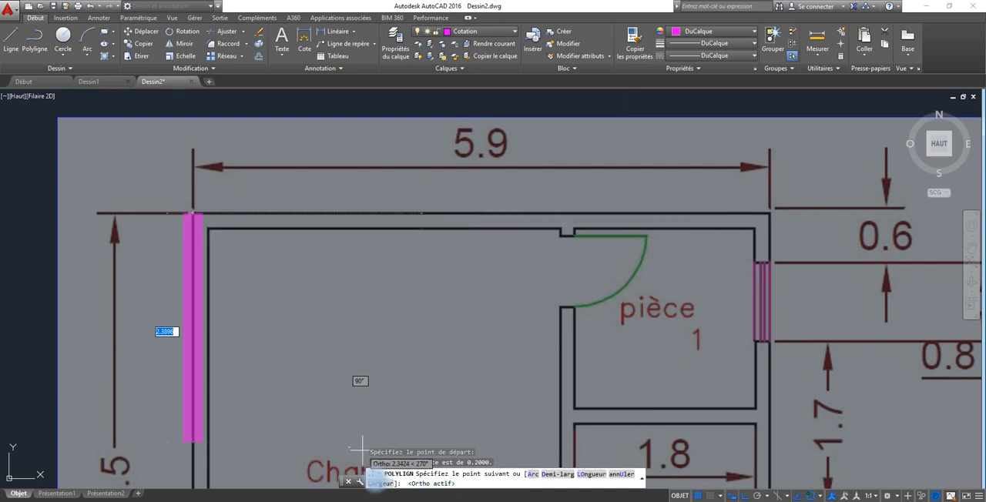
Set both the start and end width of the wall polyline to 0.2.
left_click(377, 483)
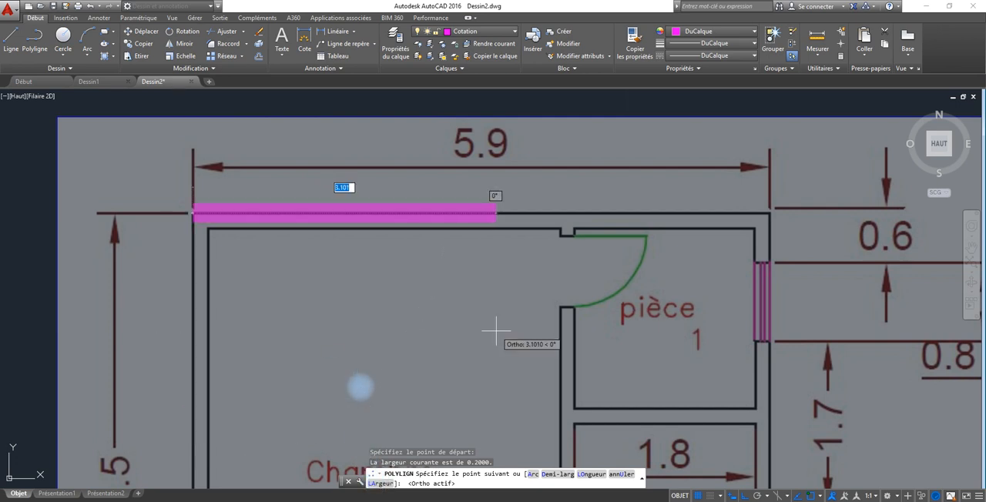
type("LA")
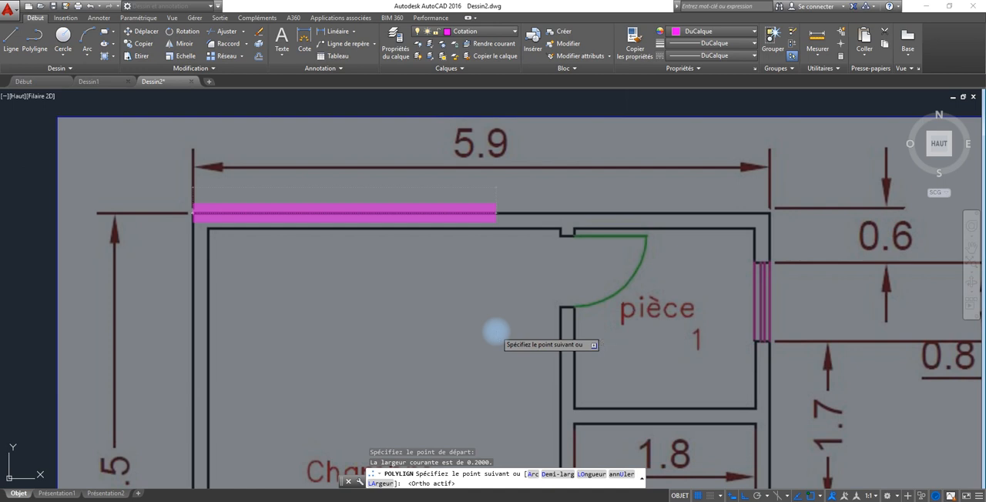
key("Return")
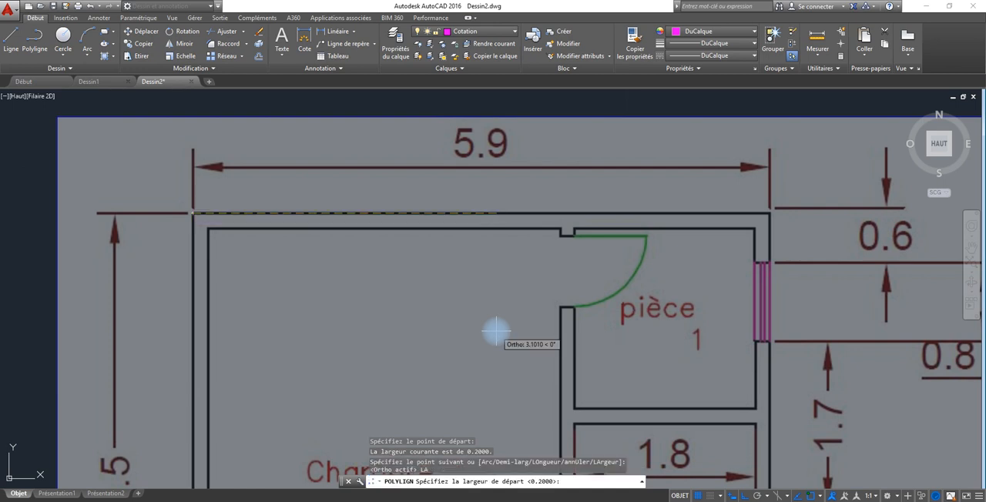
type("0.2")
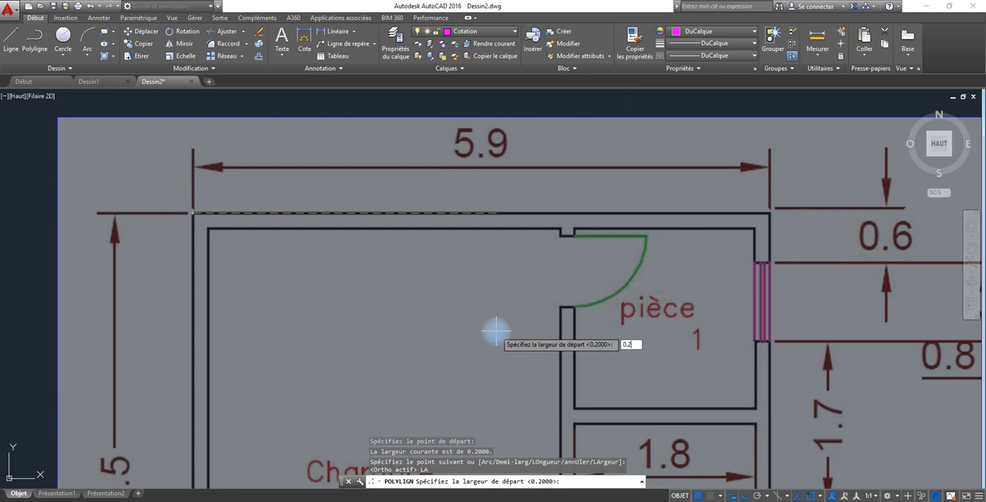
key("Return")
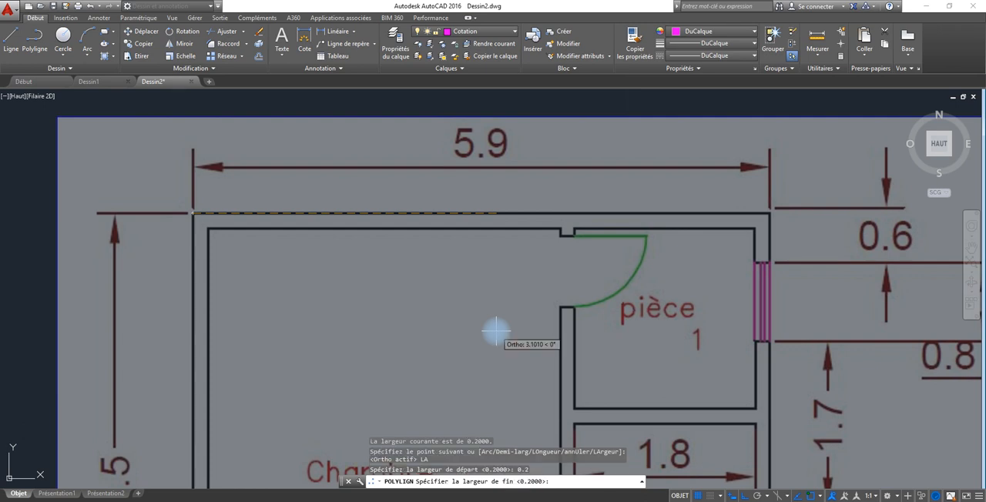
type("0.2")
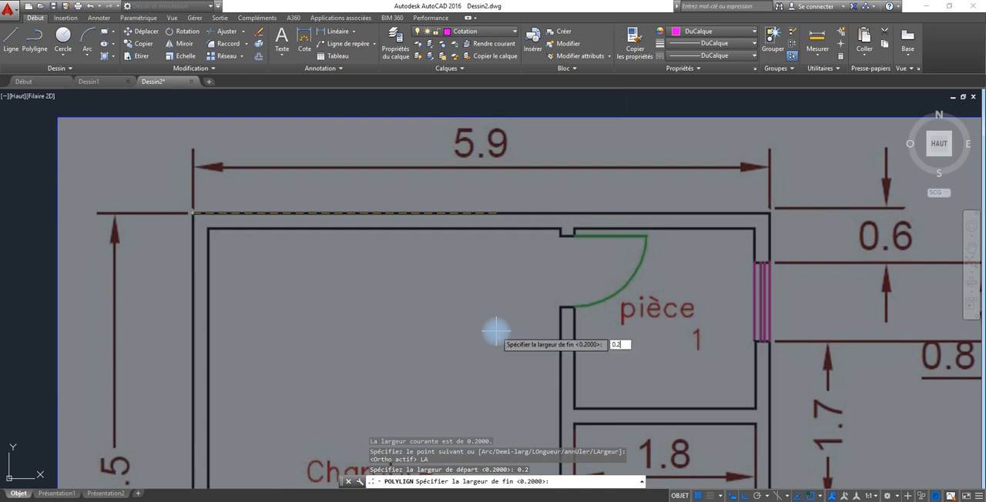
key("Return")
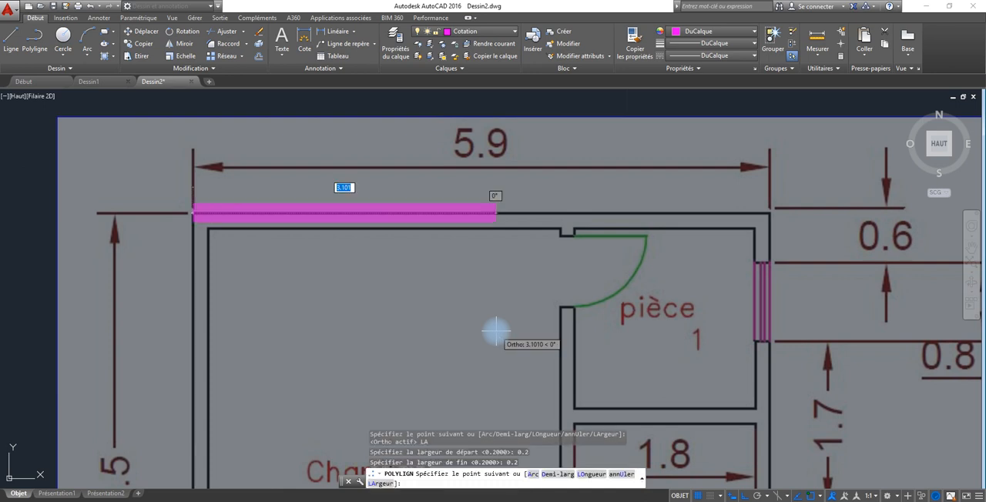
type("0.05")
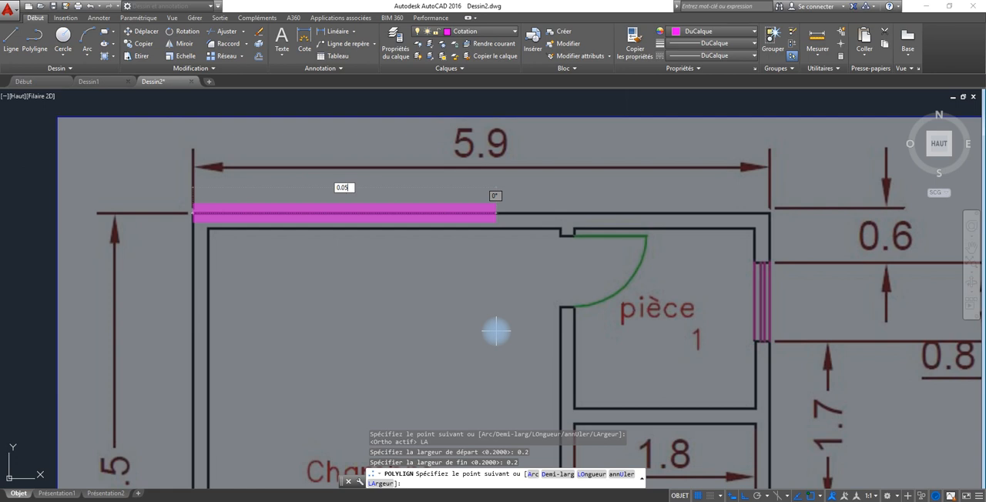
key("Return")
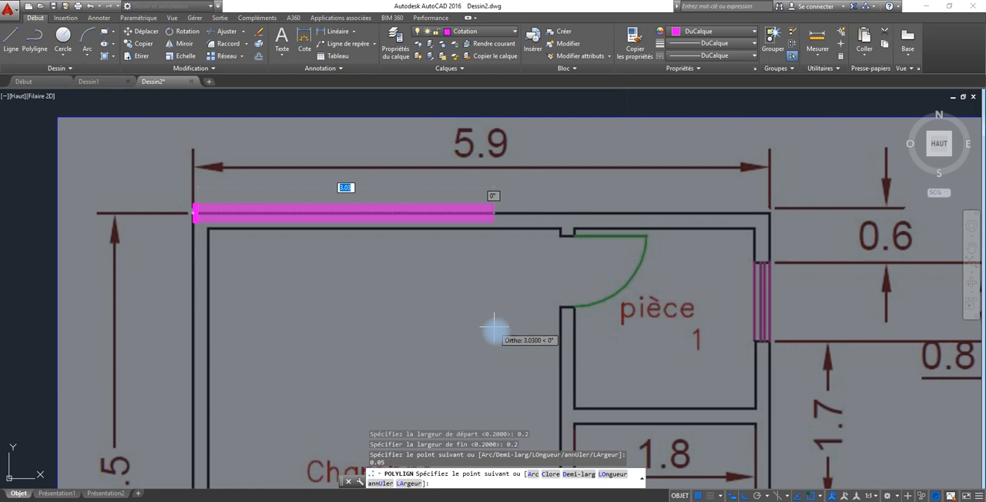
key("ctrl+z")
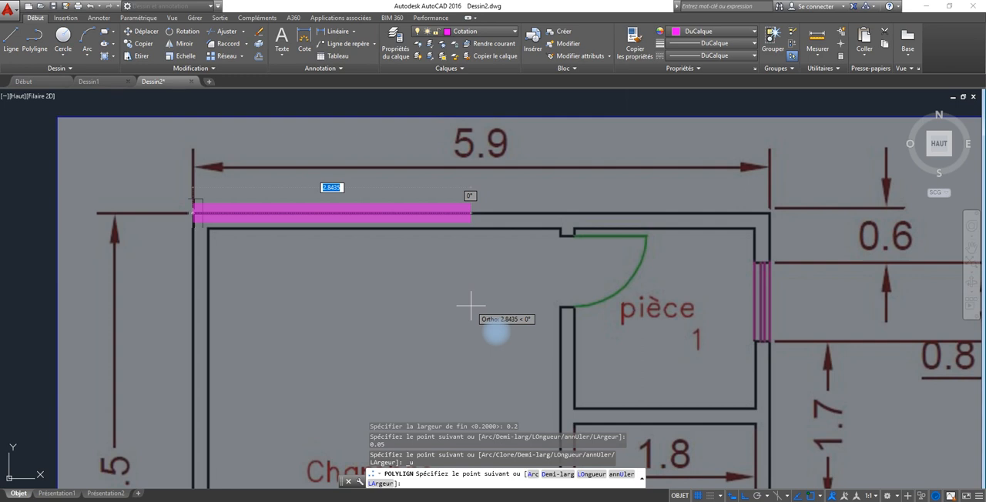
Set both the start and end width of the wall polyline to 0.05.
type("LA")
key("Return")
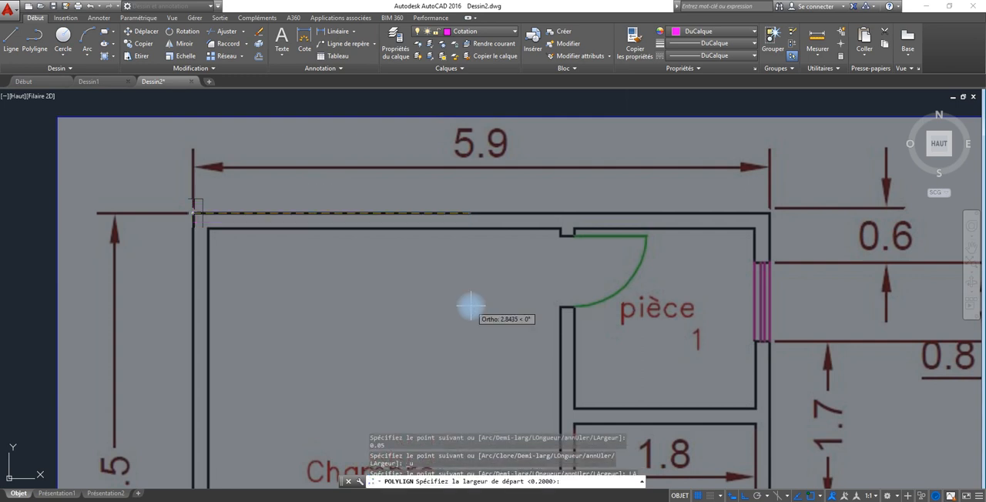
type("0.05")
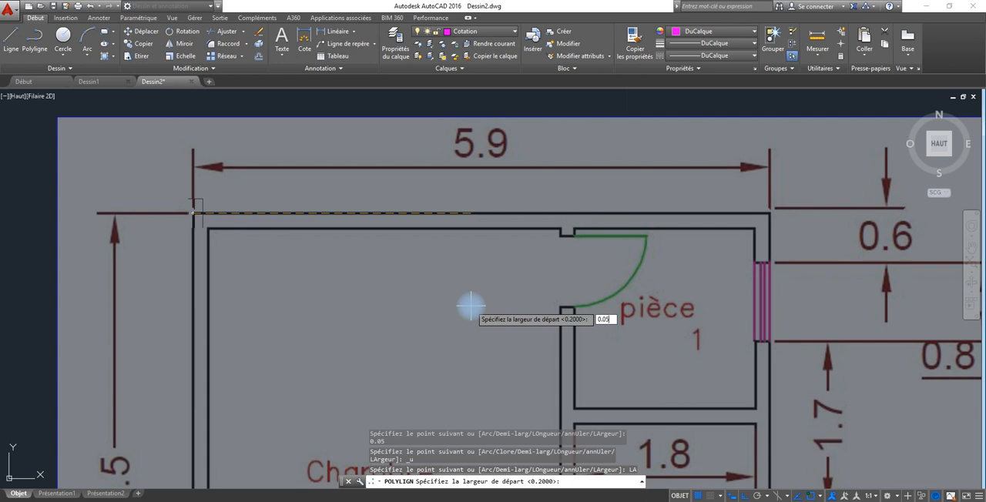
key("Return")
type("0")
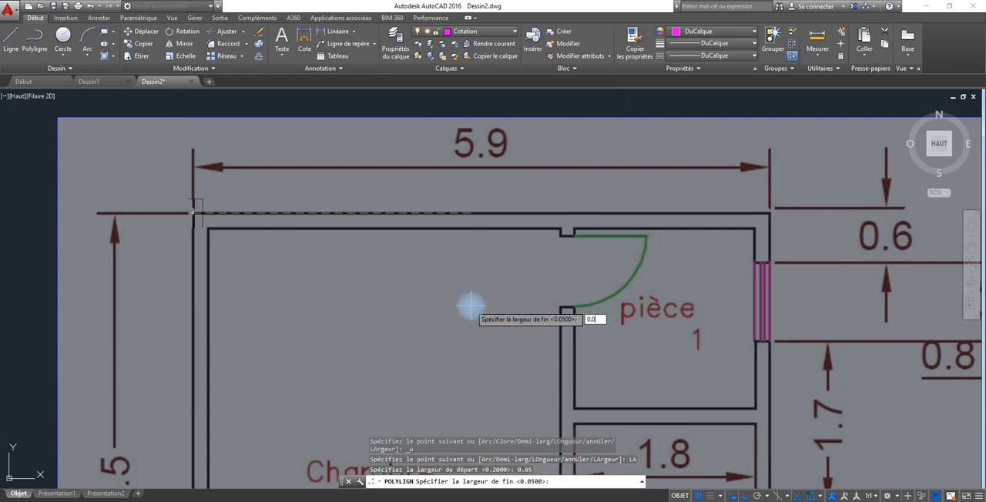
key("Return")
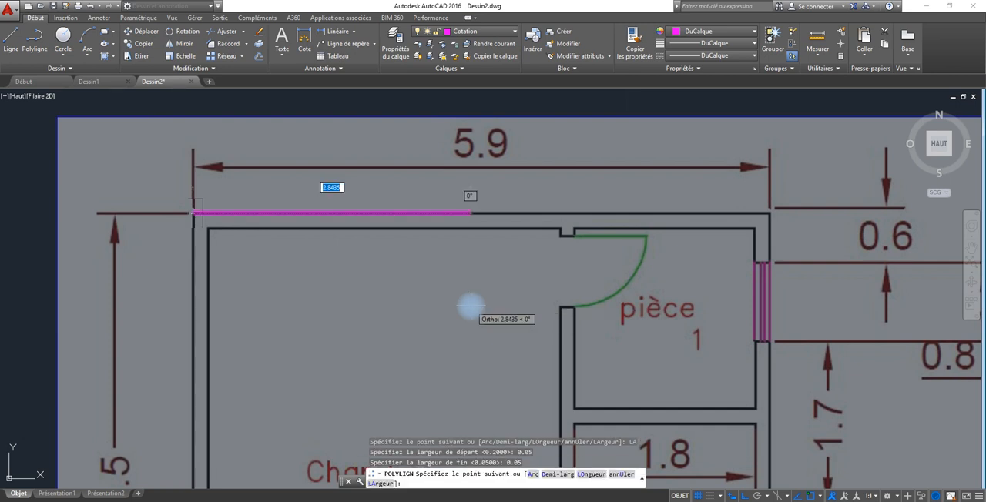
Reduce both the start and end width of the wall polyline to 0.025.
left_click(522, 262)
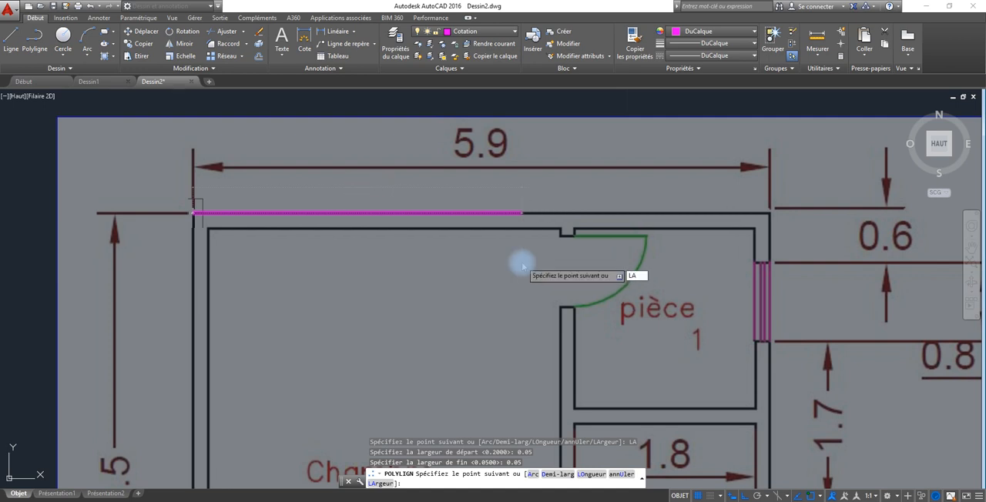
key("Return")
type("0.025")
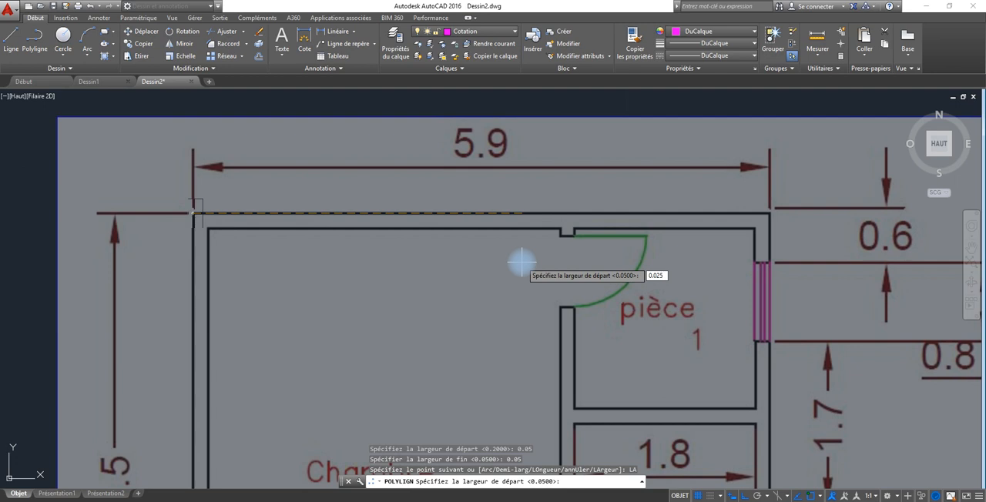
key("Return")
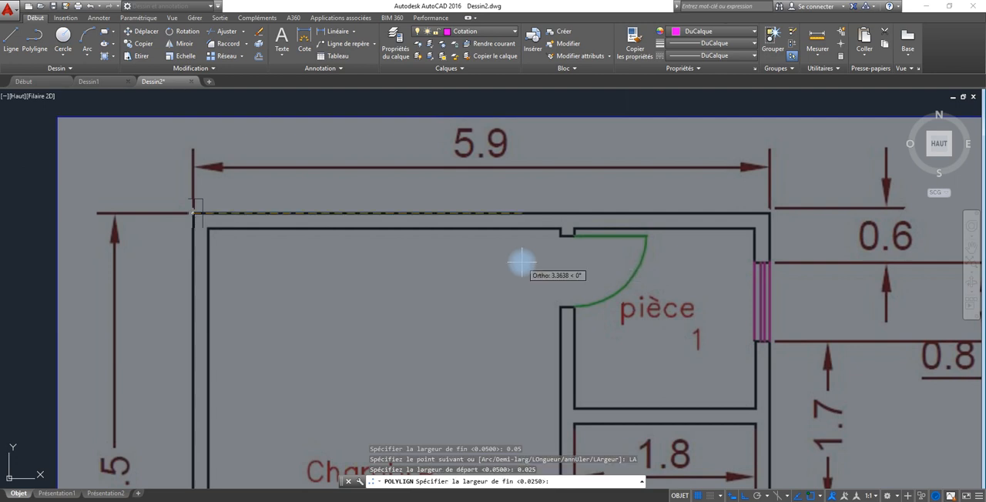
type("0.025")
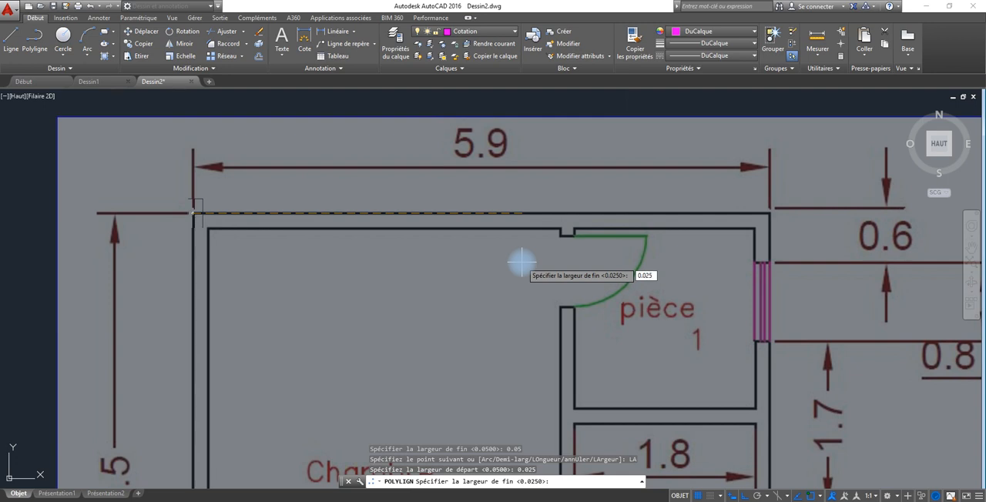
key("Return")
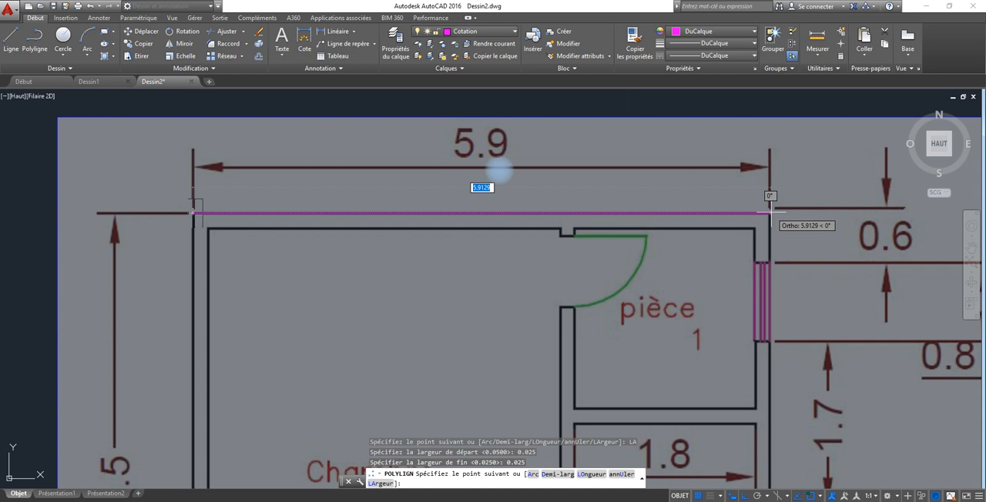
Trace the upper outer wall edge about 5.9 long, the right outer edge down to the first window, and across the wall thickness.
scroll(769, 213, "up", 6)
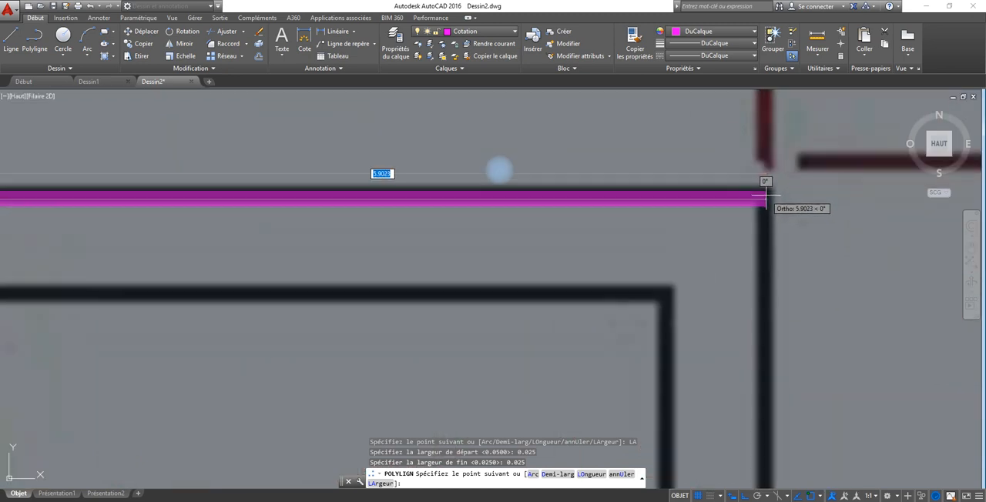
left_click(766, 199)
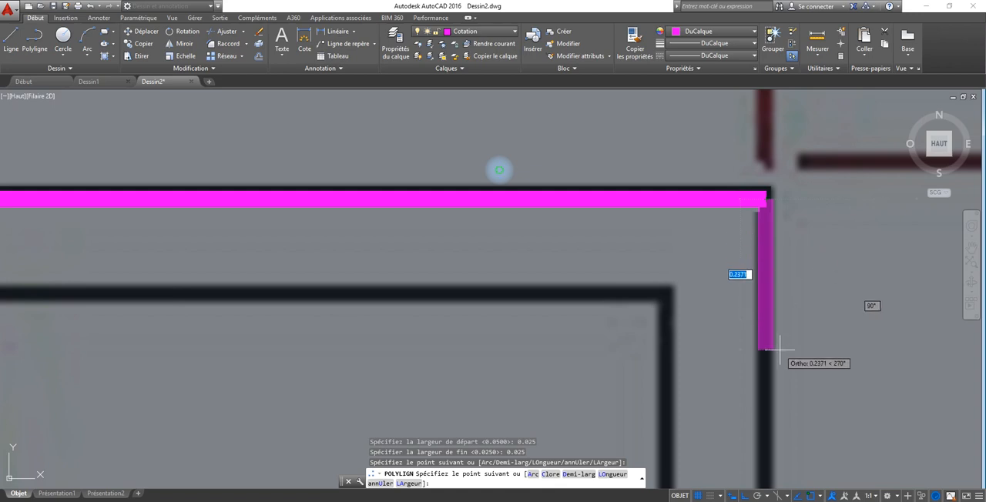
middle_click_drag(779, 351, 762, 139)
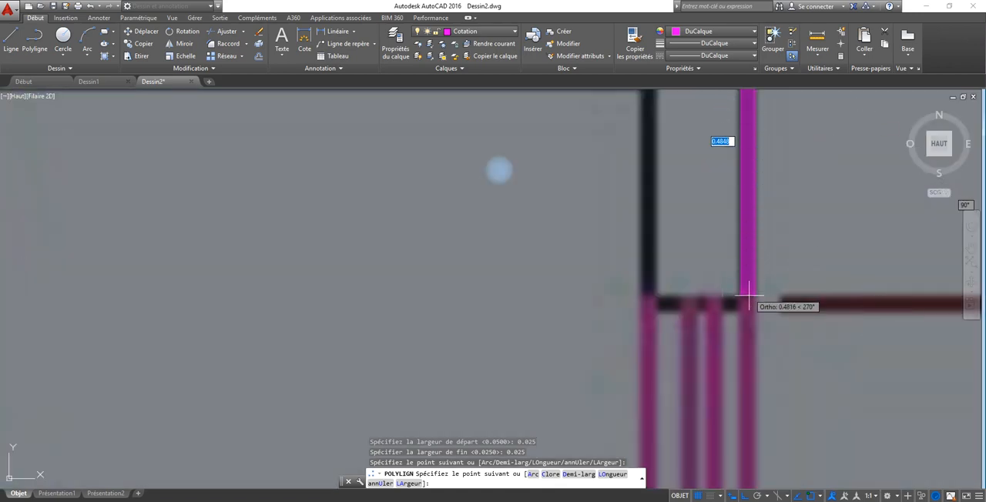
left_click(747, 305)
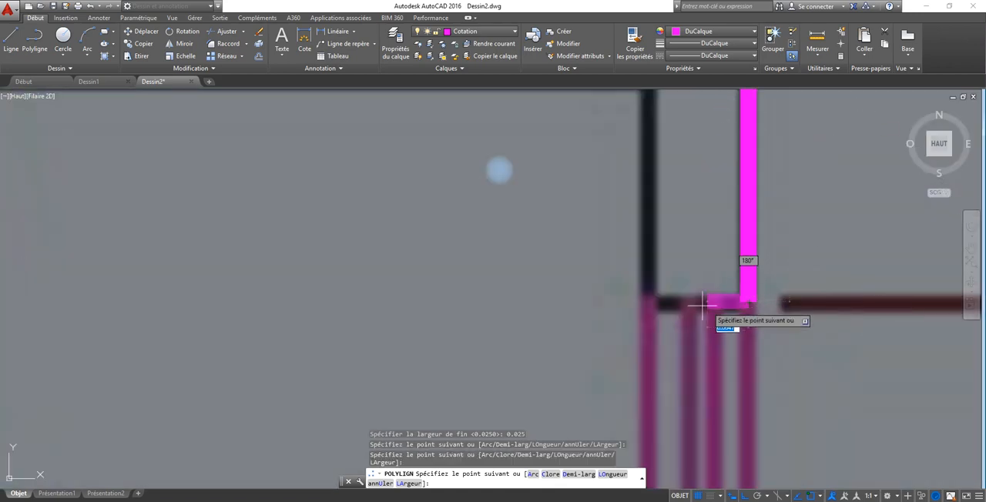
left_click(650, 302)
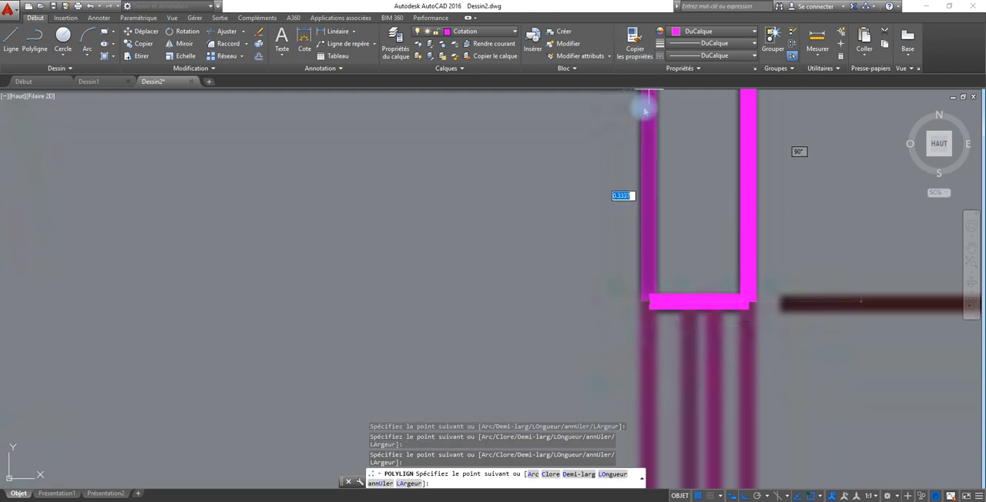
Trace pièce 1's right inner wall edge up to the corner and its upper inner edge to the door-side wall stub.
mouse_move(644, 108)
middle_mouse_down()
mouse_move(761, 494)
mouse_move(755, 409)
middle_mouse_up()
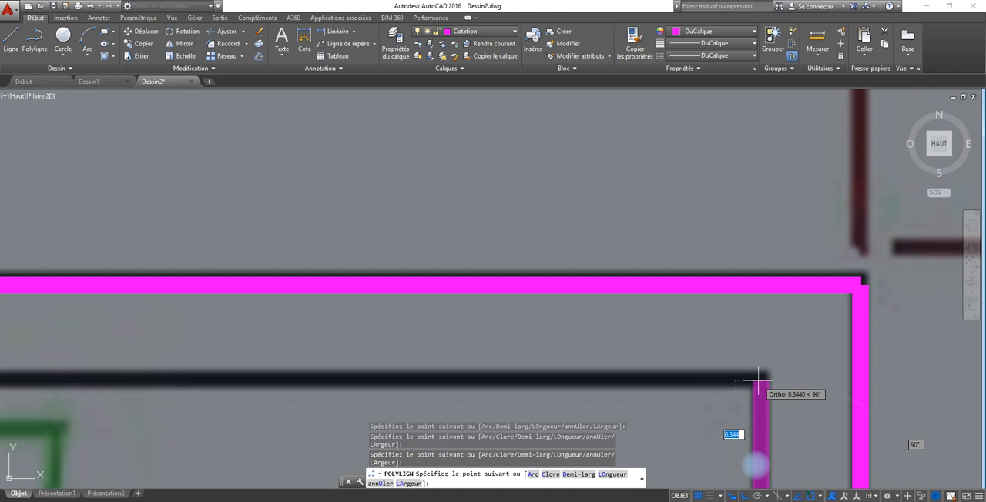
left_click(761, 378)
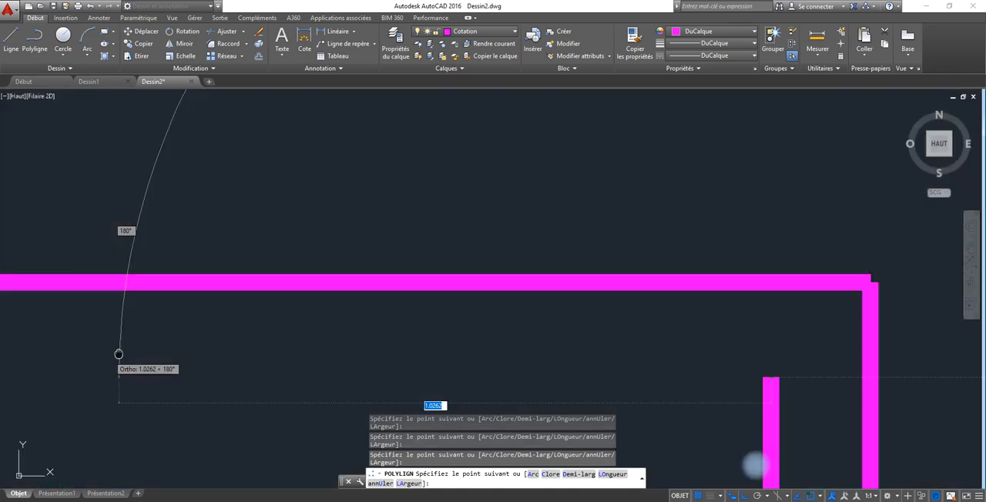
middle_click_drag(116, 350, 524, 252)
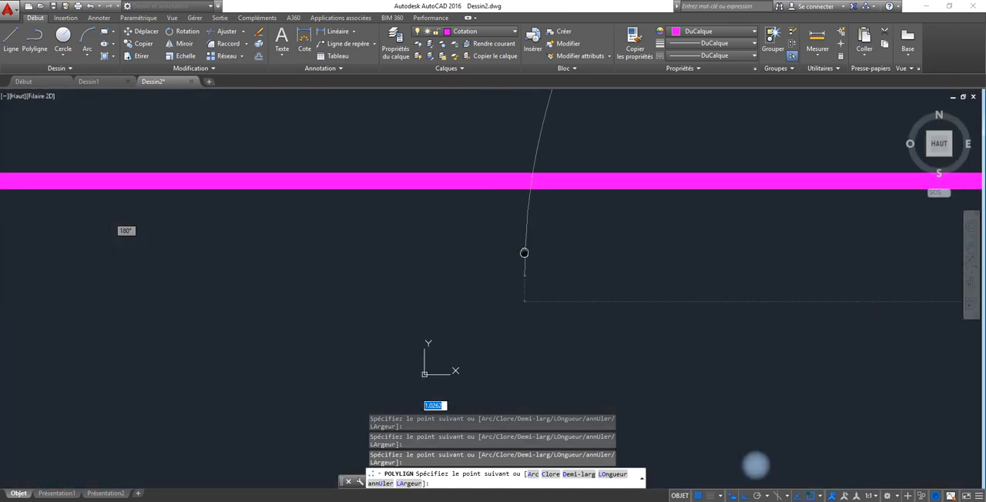
scroll(524, 253, "down", 8)
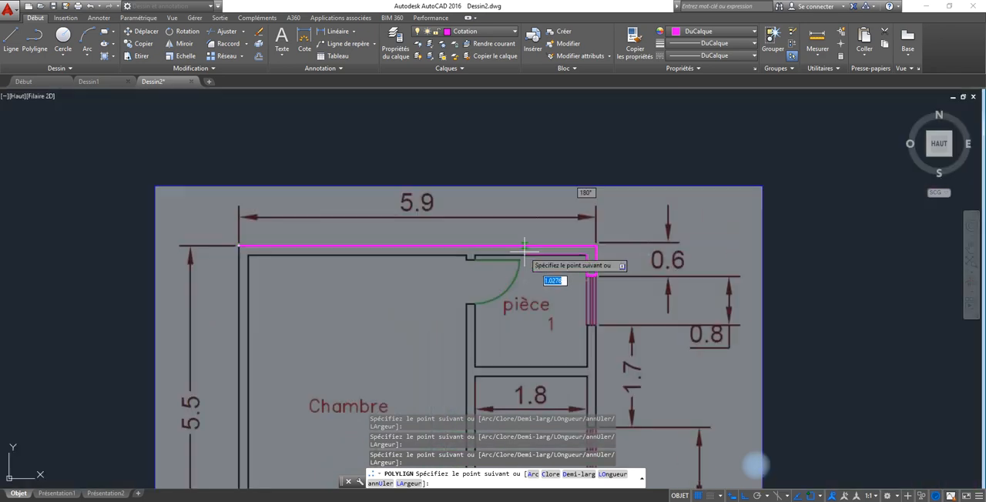
scroll(524, 251, "up", 5)
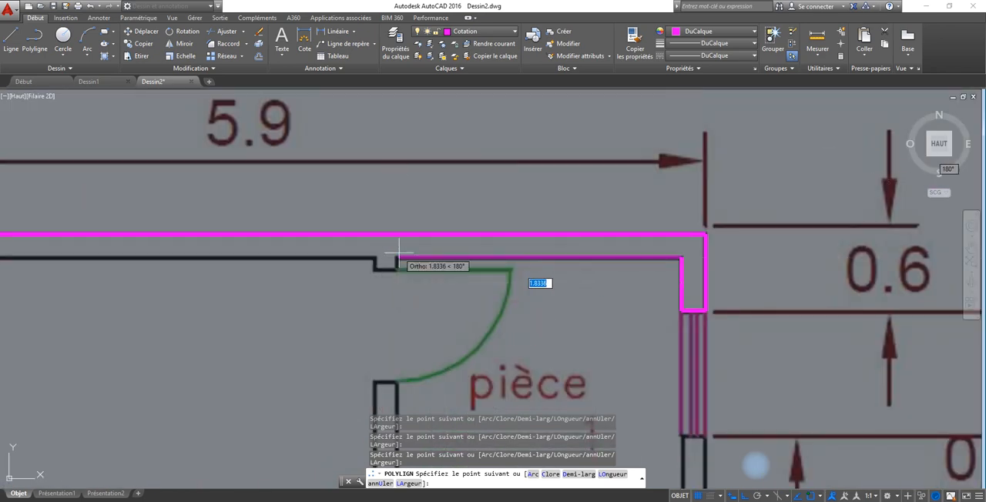
scroll(397, 262, "up", 4)
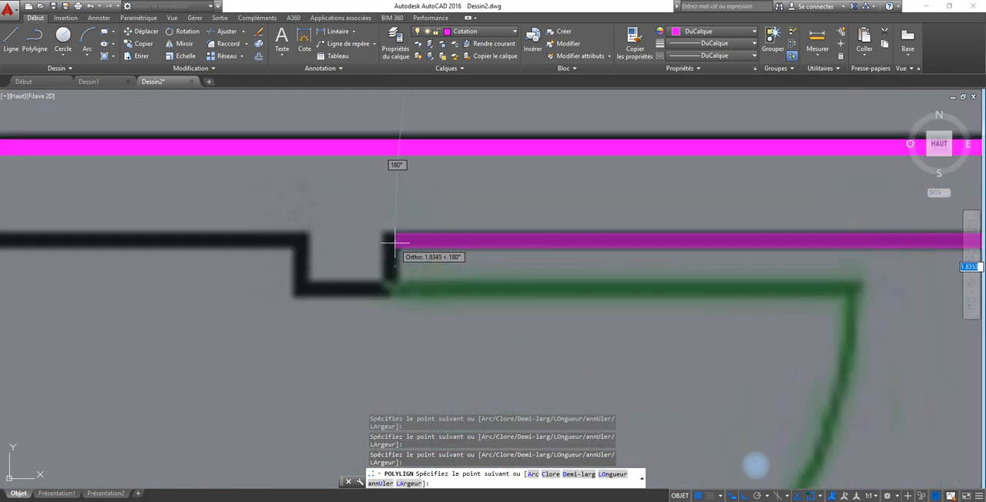
mouse_move(392, 250)
middle_mouse_down()
mouse_move(390, 279)
mouse_move(411, 191)
mouse_move(411, 233)
middle_mouse_up()
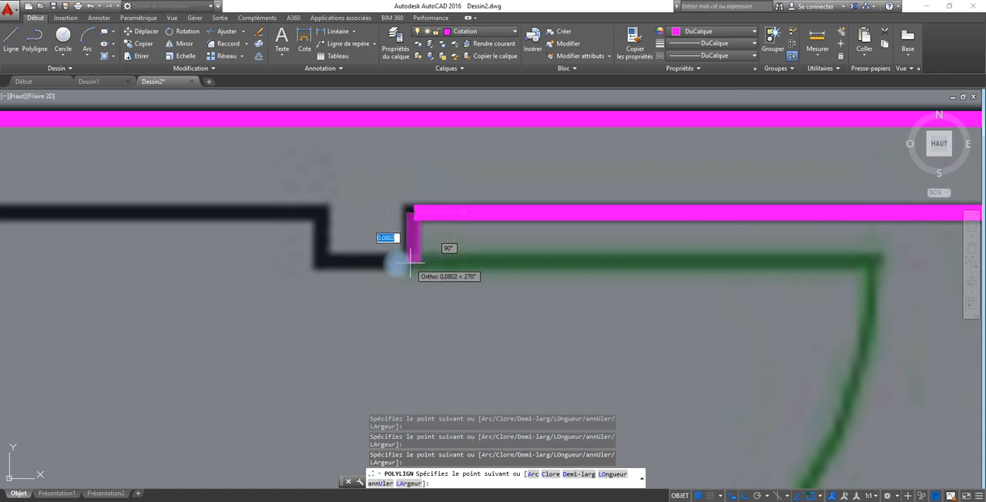
Trace around the wall stub above the pièce 1 door and along the Chambre's upper inner edge to its upper-left corner.
left_click(410, 260)
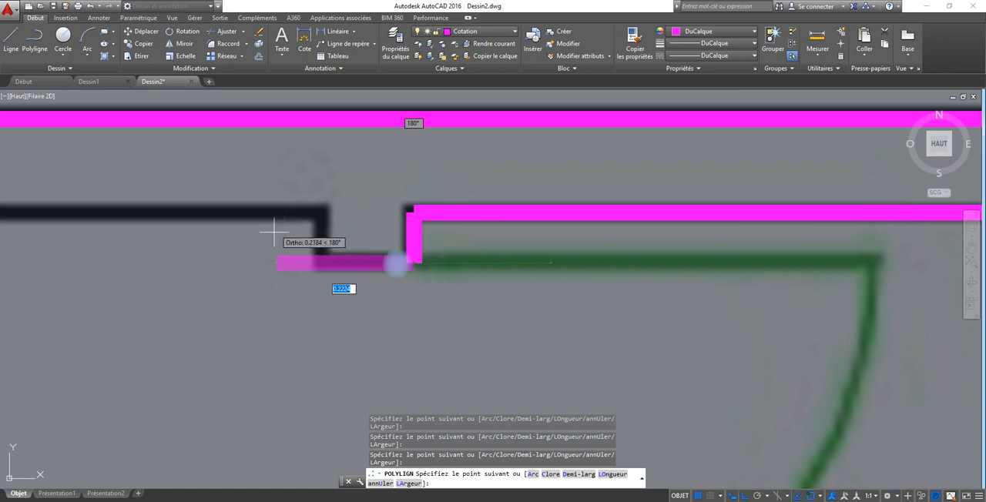
left_click(320, 261)
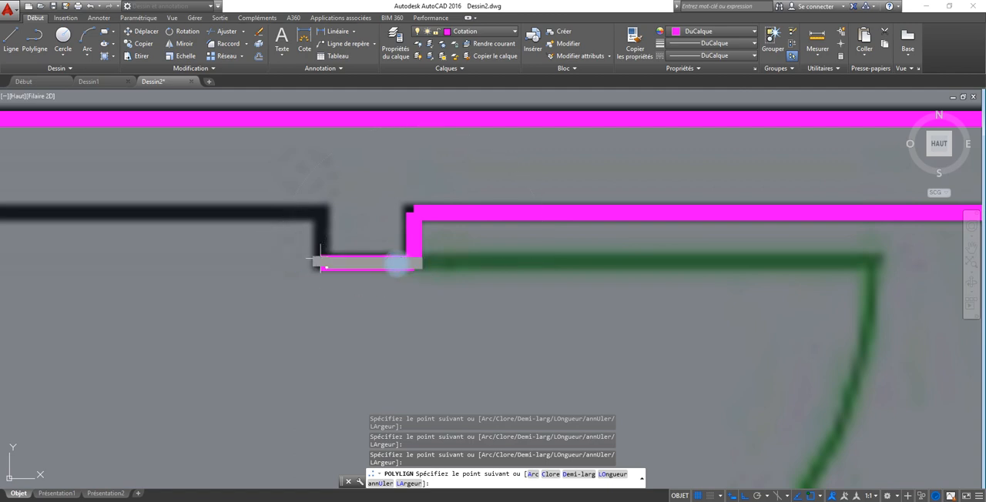
left_click(320, 208)
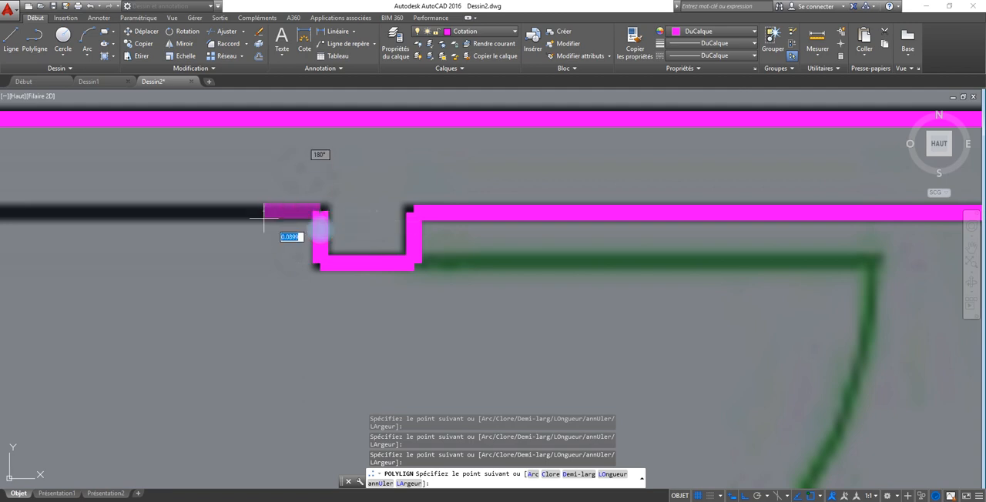
mouse_move(28, 208)
middle_mouse_down()
mouse_move(205, 232)
mouse_move(383, 229)
middle_mouse_up()
scroll(382, 232, "up", 10)
scroll(380, 231, "down", 5)
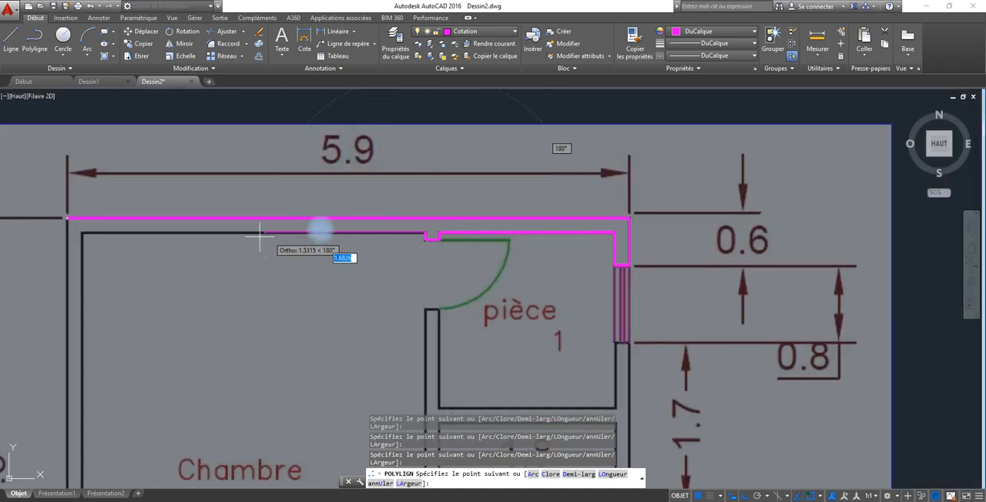
left_click(82, 232)
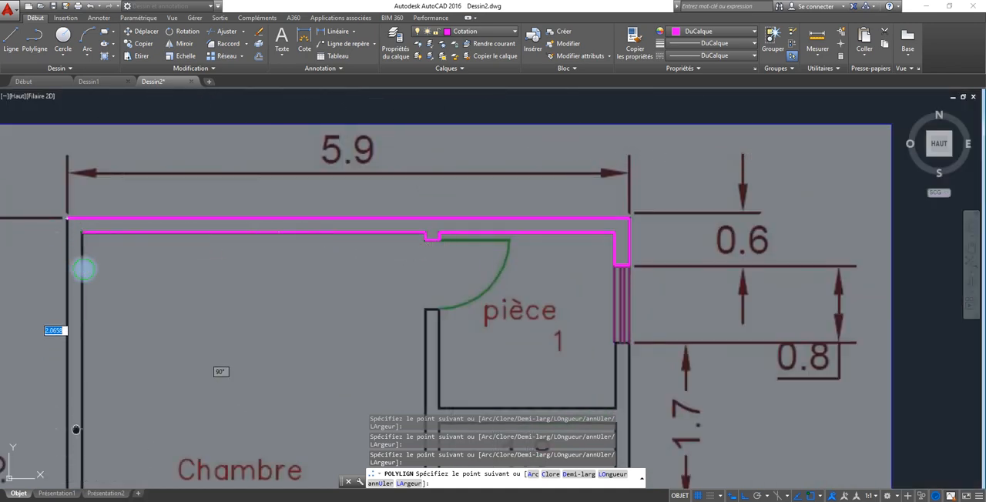
Trace the Chambre's left inner edge down, along to the lower window, across the wall thickness and back to the lower-left outer corner.
middle_click_drag(76, 430, 96, 254)
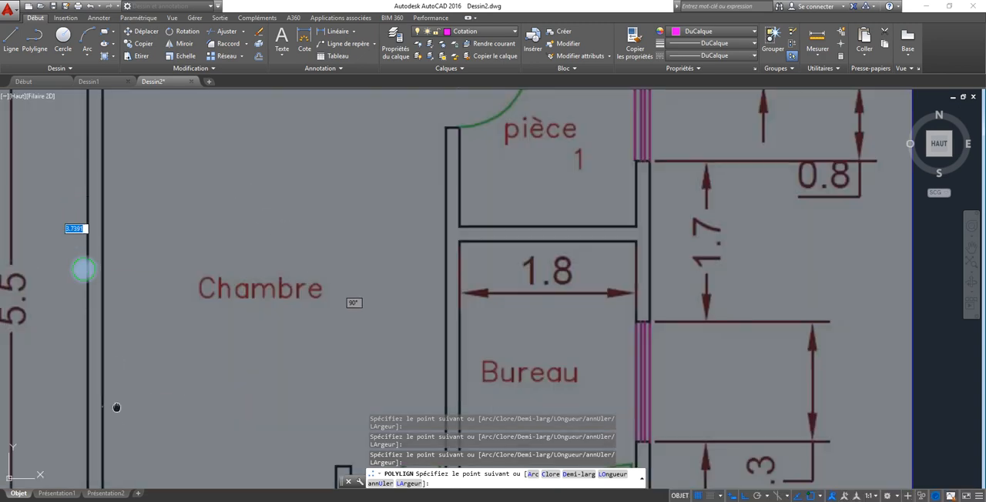
middle_click_drag(117, 408, 126, 293)
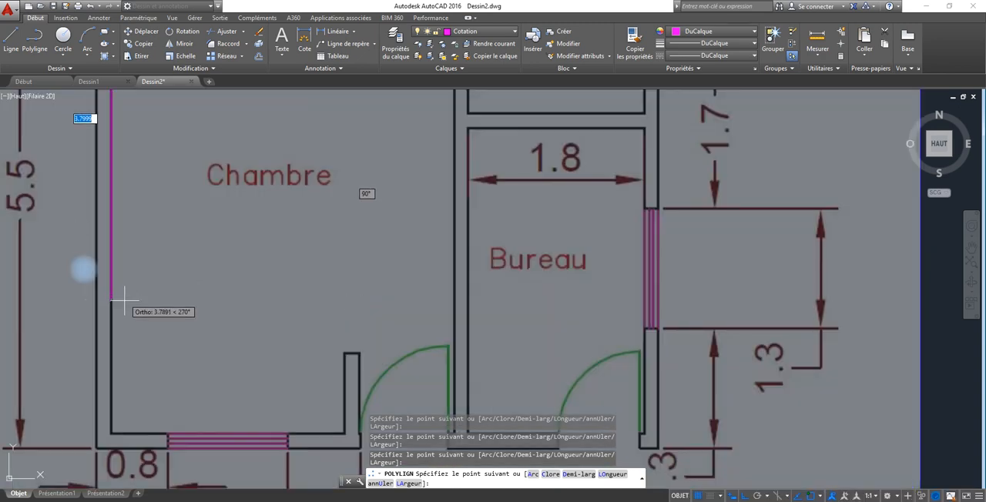
left_click(111, 435)
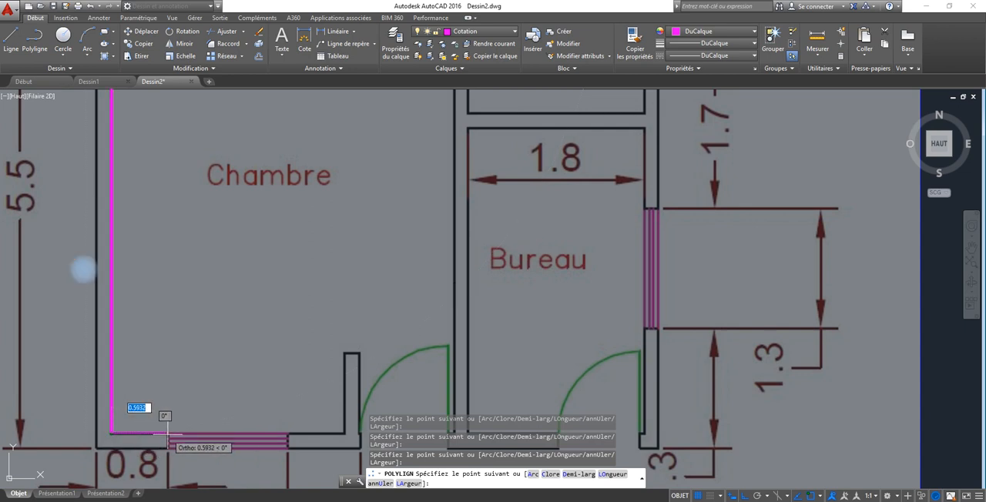
left_click(167, 434)
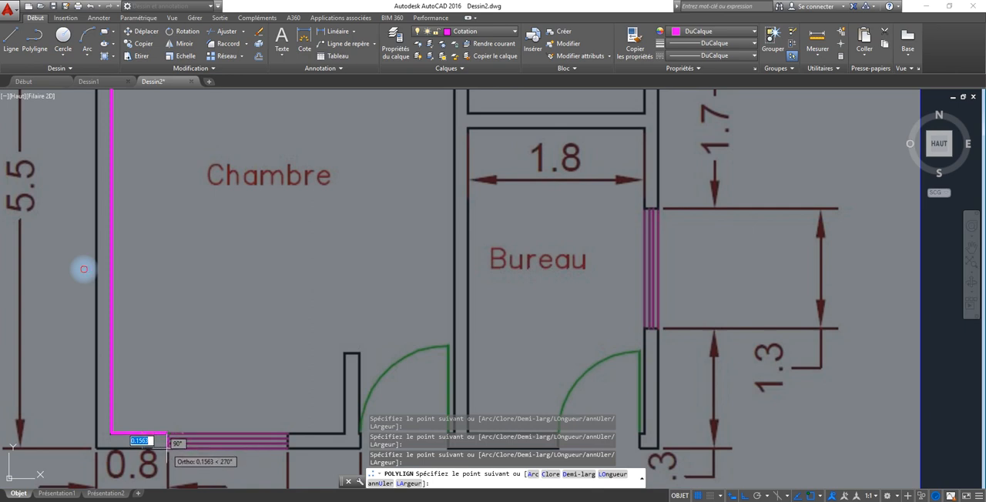
left_click(167, 446)
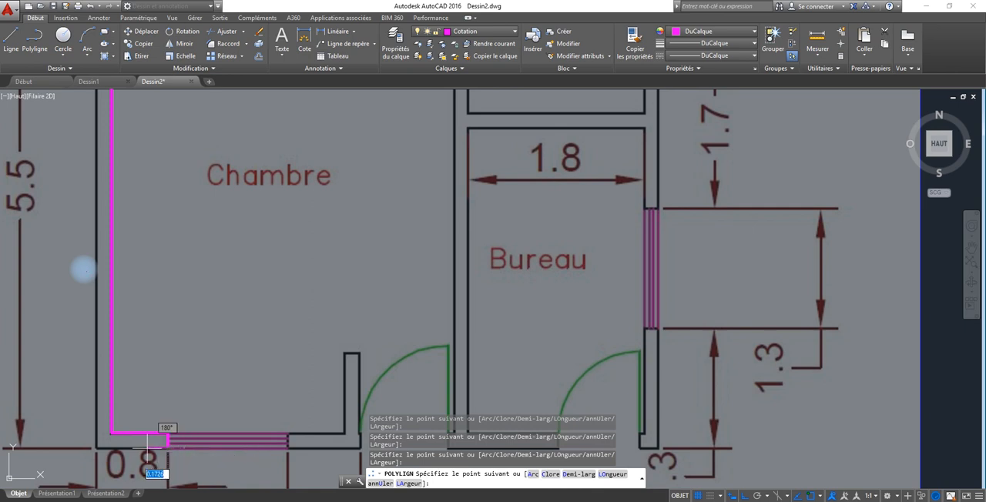
left_click(96, 447)
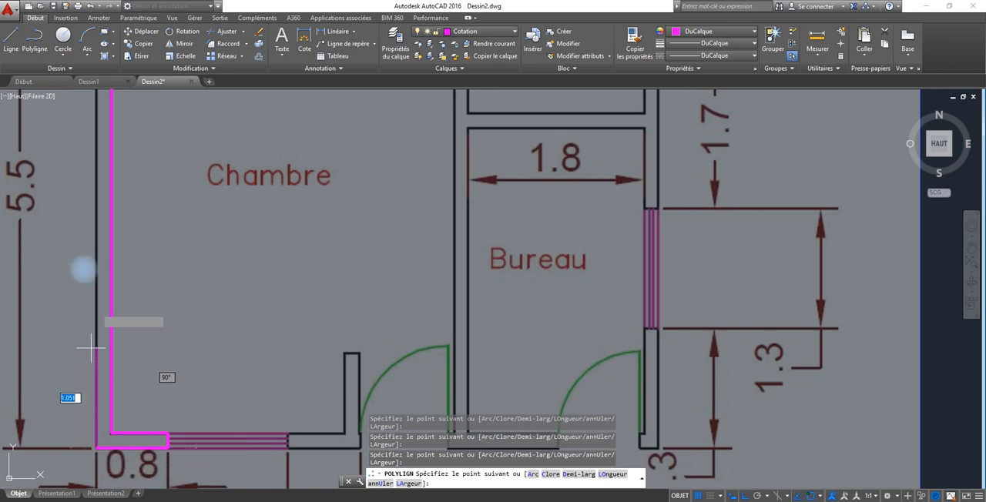
Close the wall polyline along the left outer wall edge at its starting point in the plan's upper-left corner.
scroll(97, 116, "down", 2)
middle_click_drag(98, 118, 148, 400)
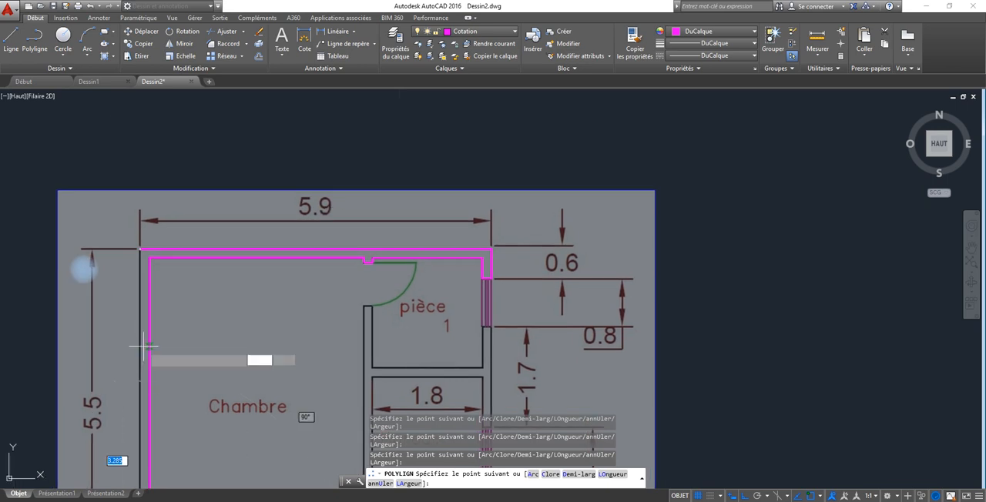
right_click(138, 247)
left_click(255, 252)
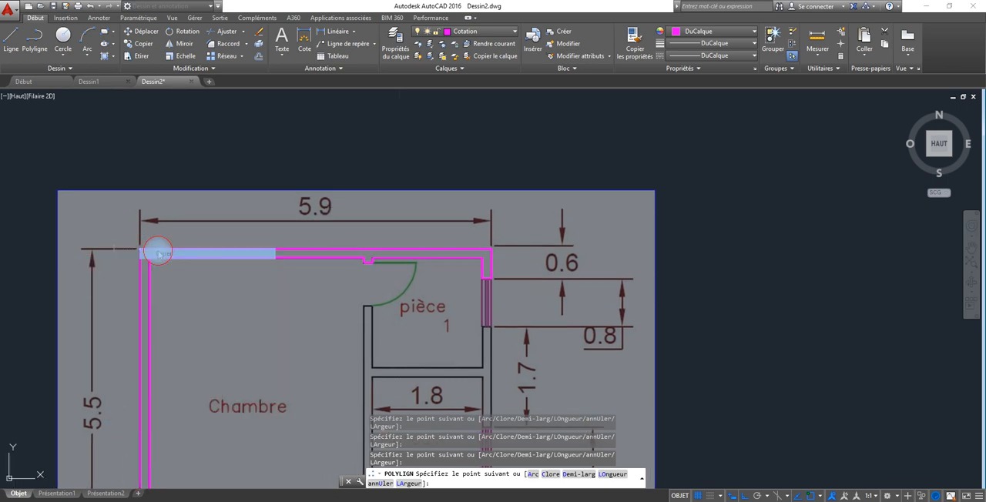
middle_click_drag(274, 295, 225, 178)
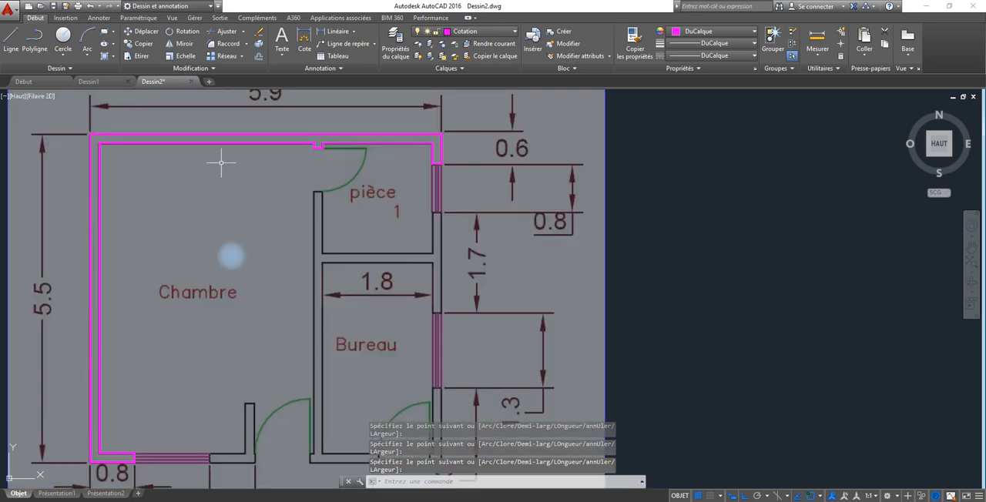
Start a wall polyline below the pièce 1 window, tracing across the wall thickness and down to pièce 1's lower-right inner corner.
left_click(34, 45)
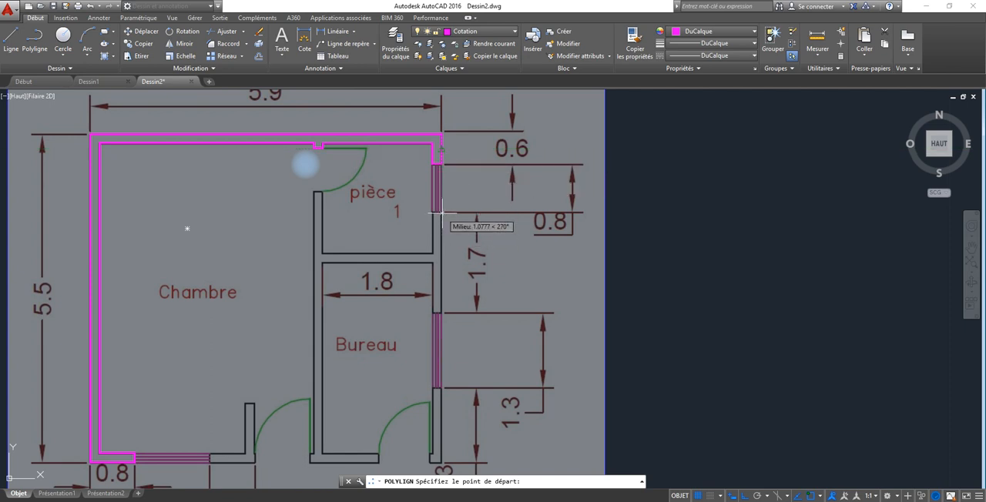
scroll(441, 212, "up", 6)
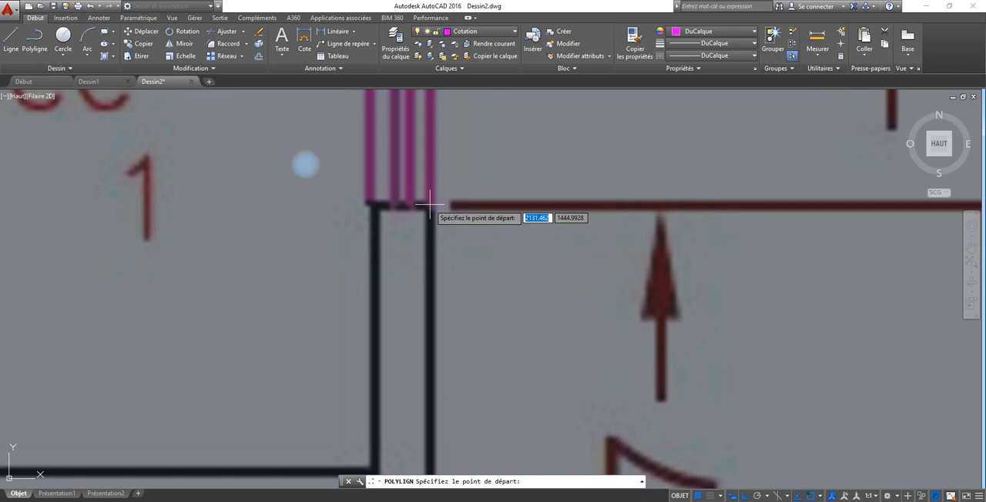
left_click(430, 204)
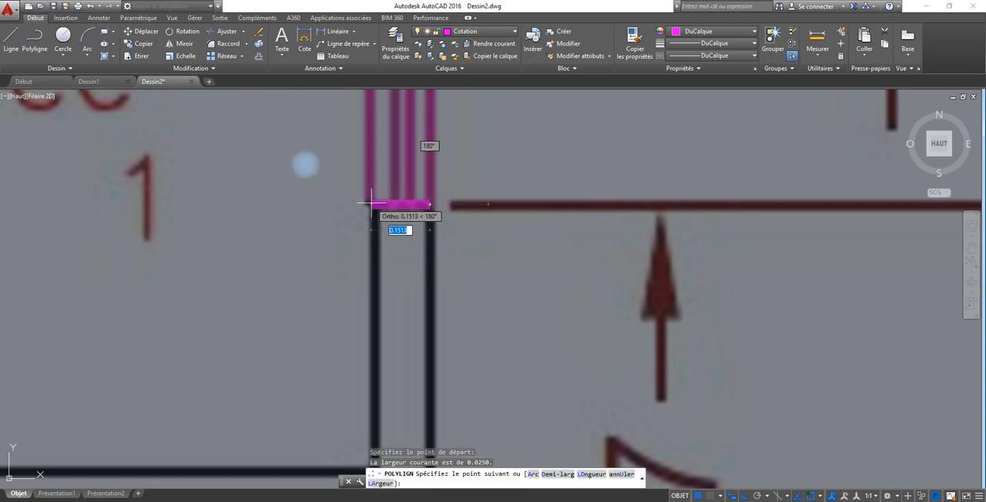
left_click(374, 245)
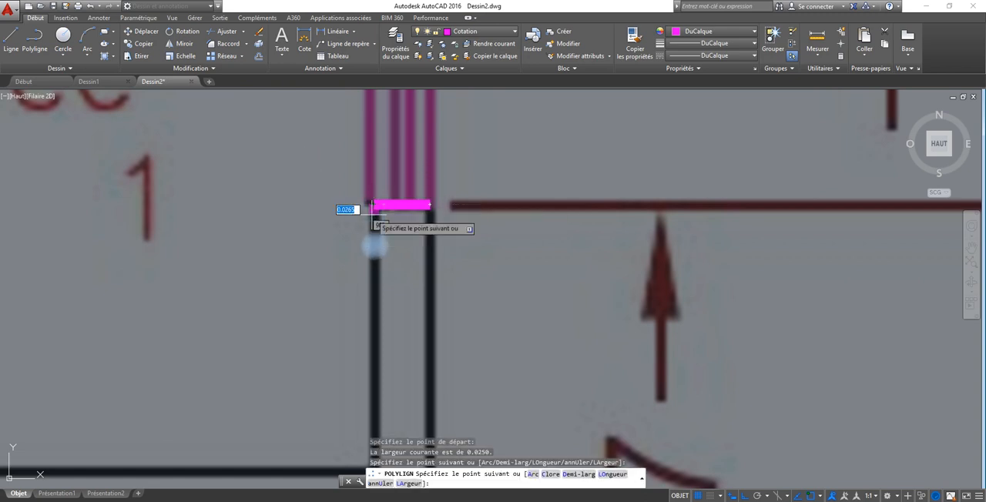
middle_click_drag(380, 327, 387, 207)
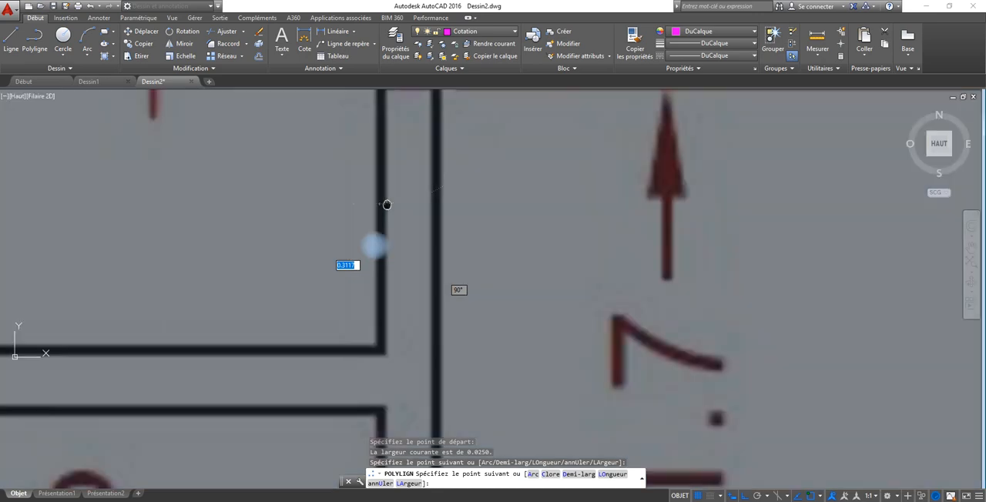
left_click(379, 350)
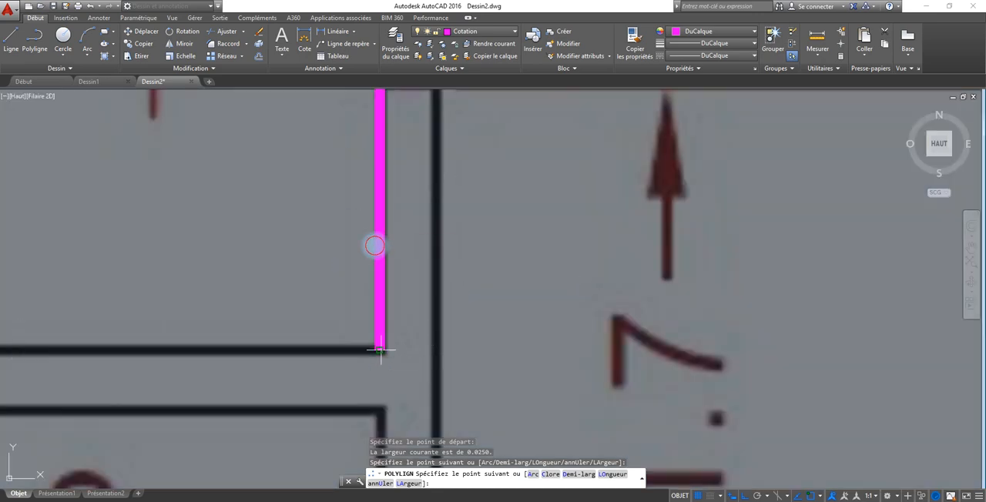
Trace pièce 1's lower and left inner edges up to the door opening and across the end of the partition wall.
middle_click_drag(95, 346, 590, 331)
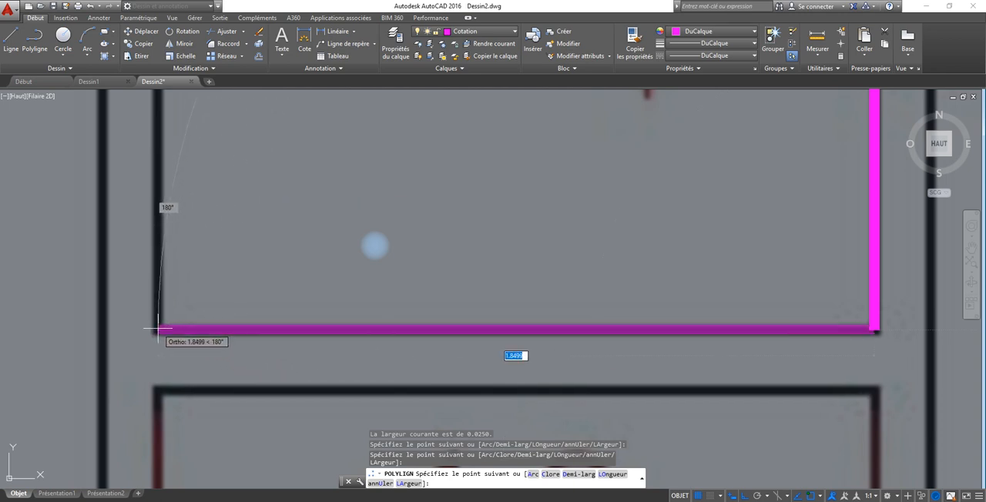
left_click(157, 329)
middle_click_drag(158, 93, 166, 344)
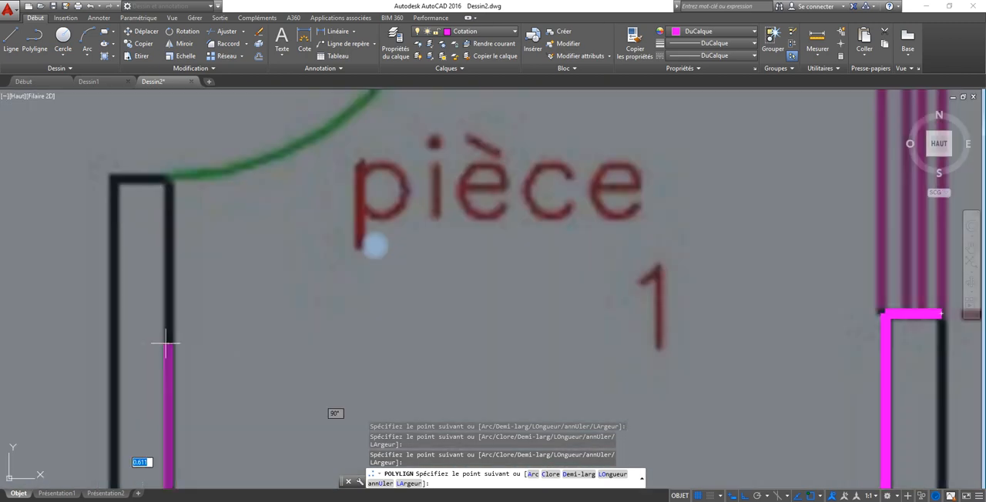
left_click(167, 181)
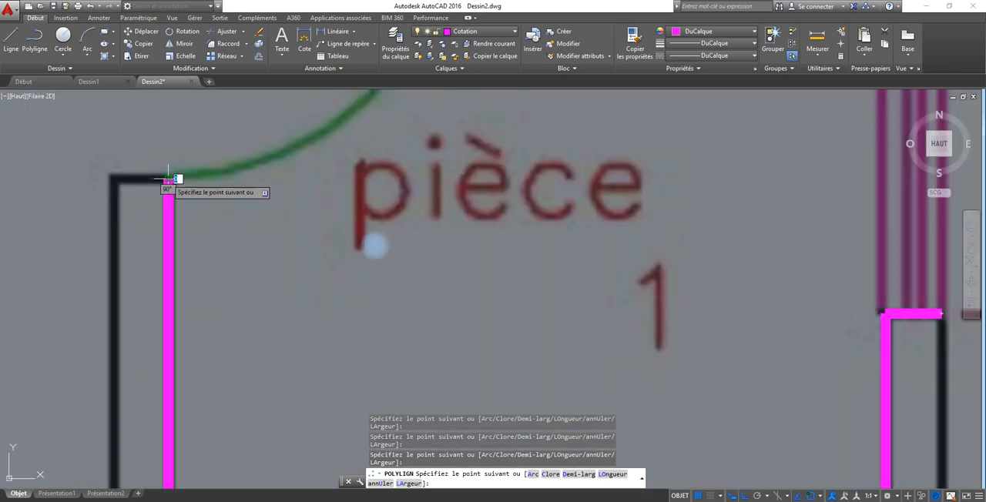
left_click(113, 180)
Trace the partition wall's Chambre-side edge from the pièce 1 door down to the corner beside the Chambre's lower door.
scroll(119, 274, "down", 2)
middle_click_drag(119, 280, 318, 139)
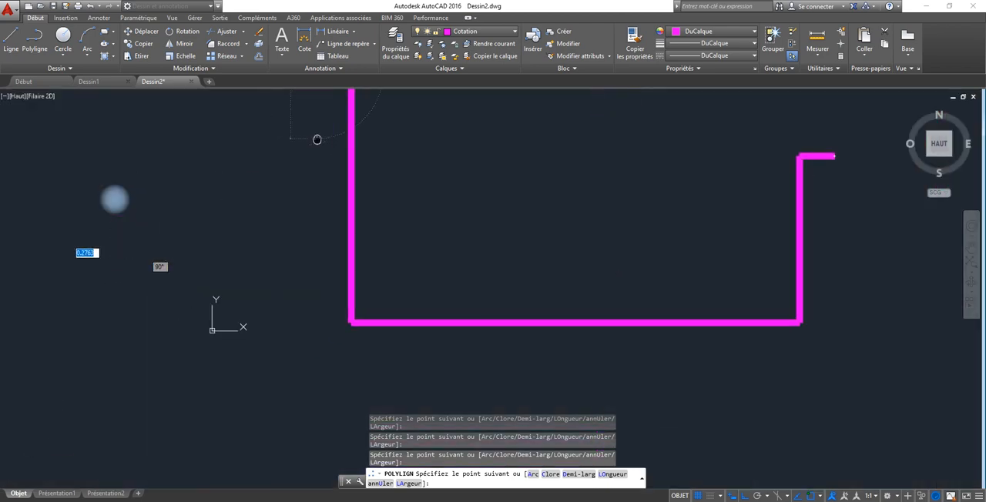
scroll(318, 141, "up", 1)
scroll(311, 218, "up", 2)
scroll(316, 221, "down", 4)
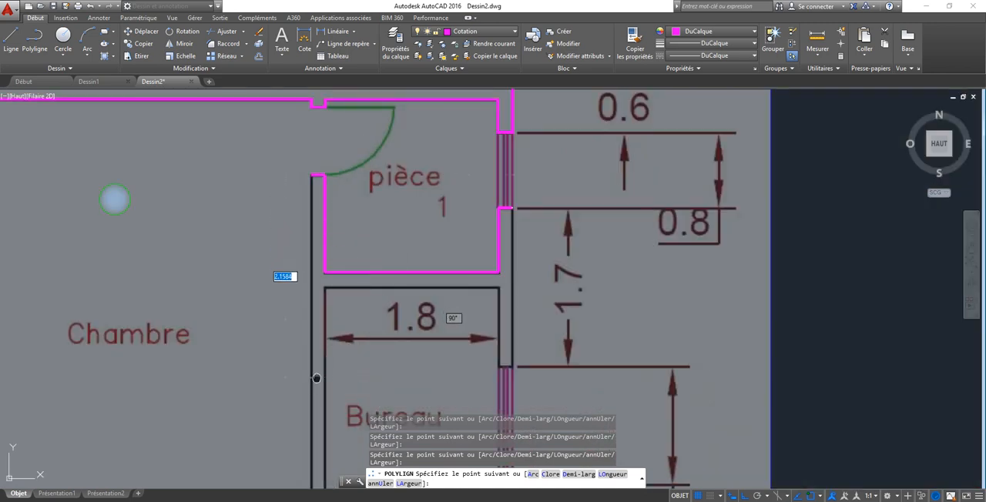
mouse_move(316, 378)
middle_mouse_down()
mouse_move(286, 213)
mouse_move(253, 315)
middle_mouse_up()
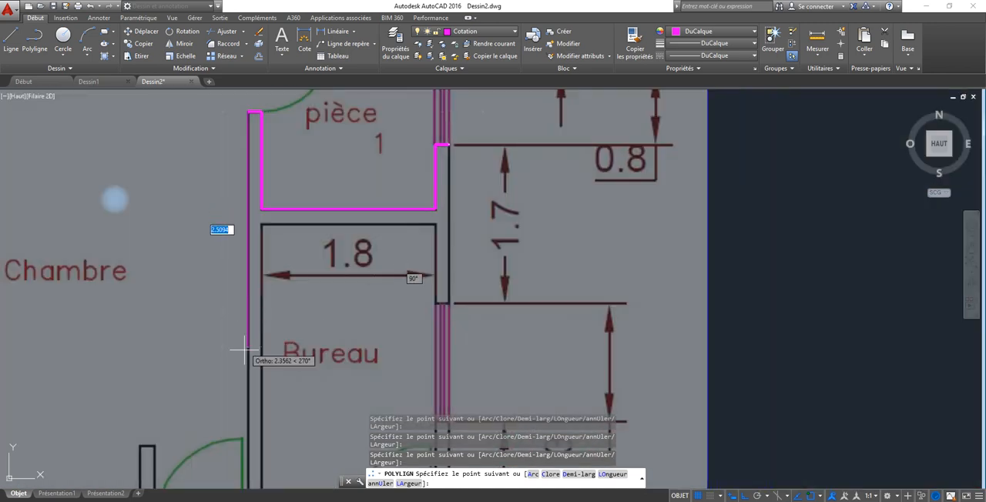
middle_click_drag(225, 462, 223, 326)
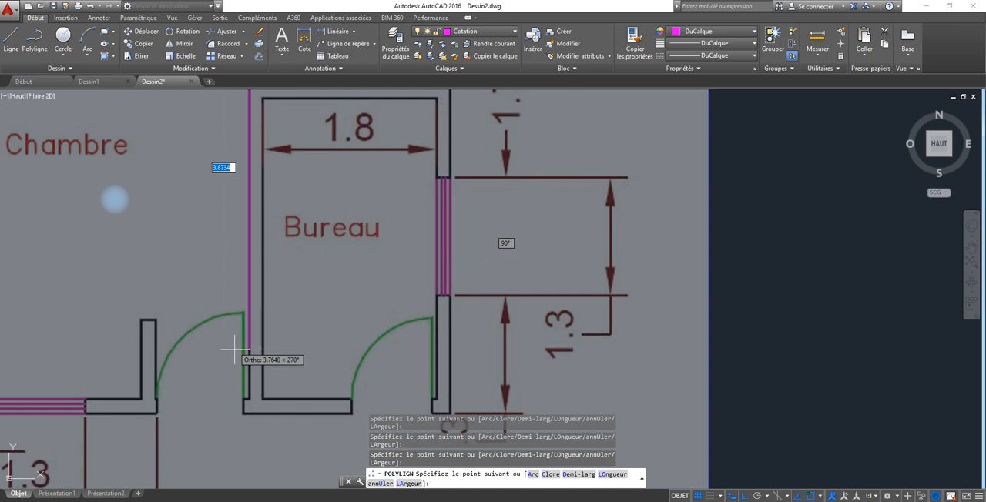
scroll(245, 399, "up", 5)
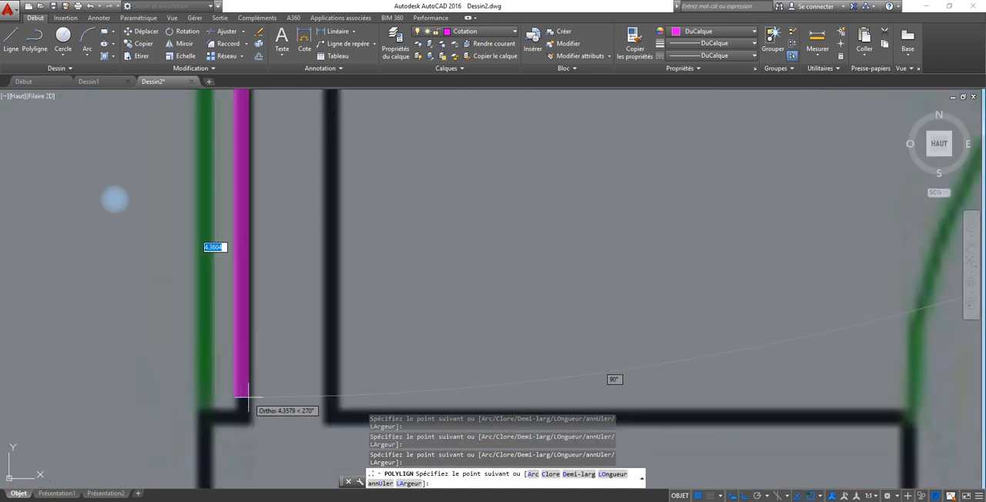
left_click(239, 417)
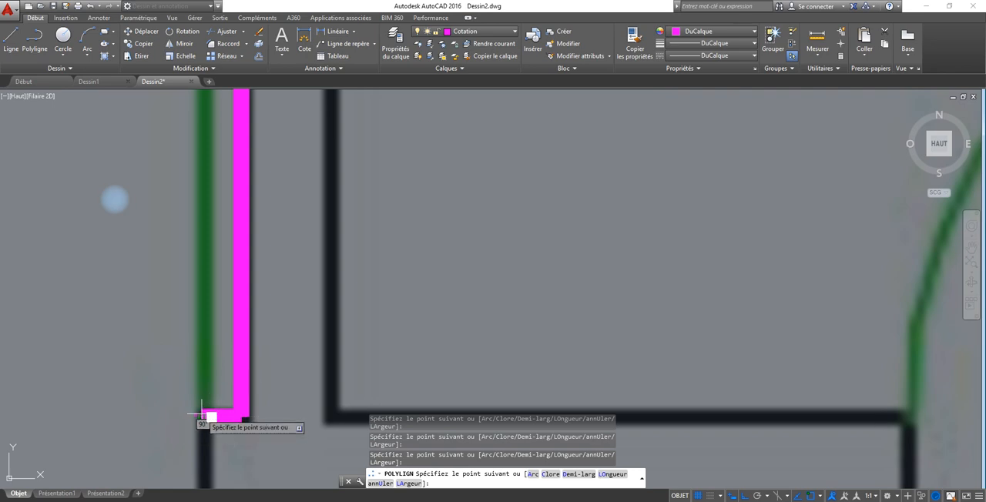
Trace the door jamb, the lower outer wall edge to the Bureau door, and back along the Bureau's lower inner edge.
left_click(199, 447)
middle_click_drag(199, 448, 216, 267)
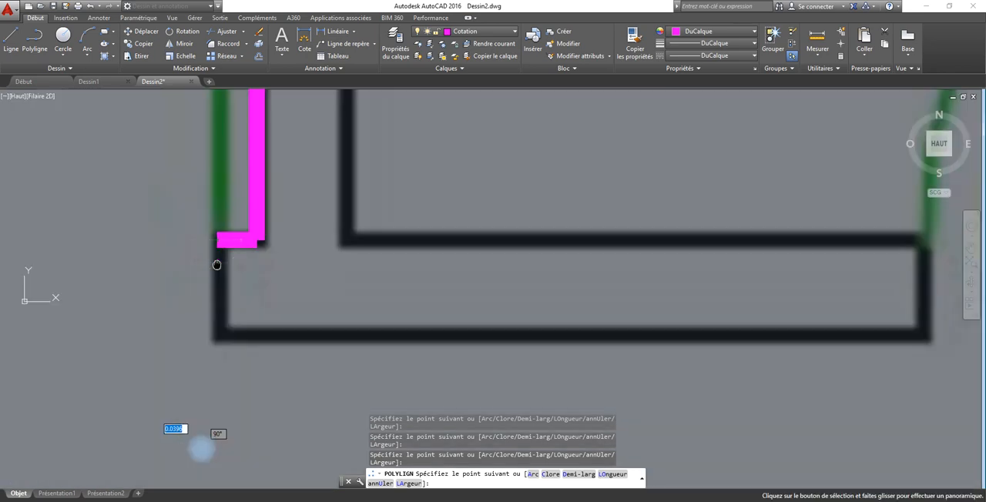
left_click(219, 335)
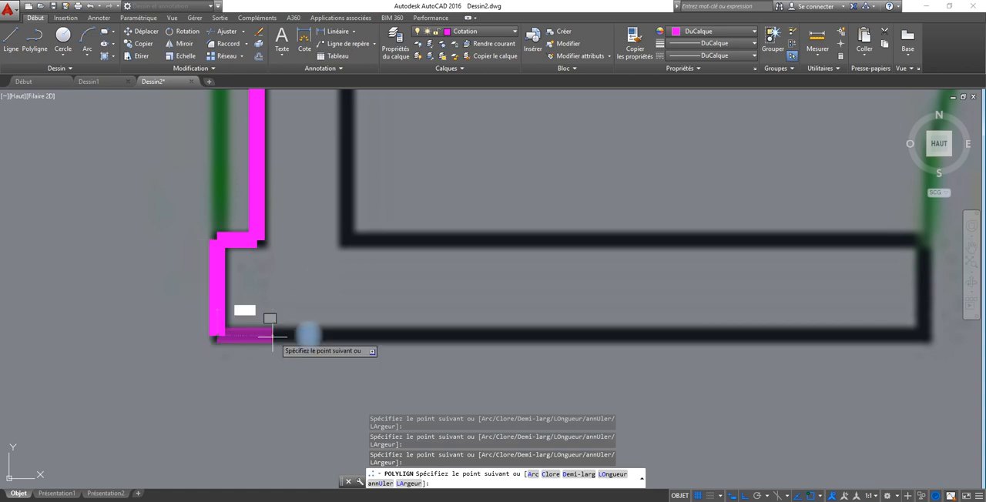
left_click(925, 337)
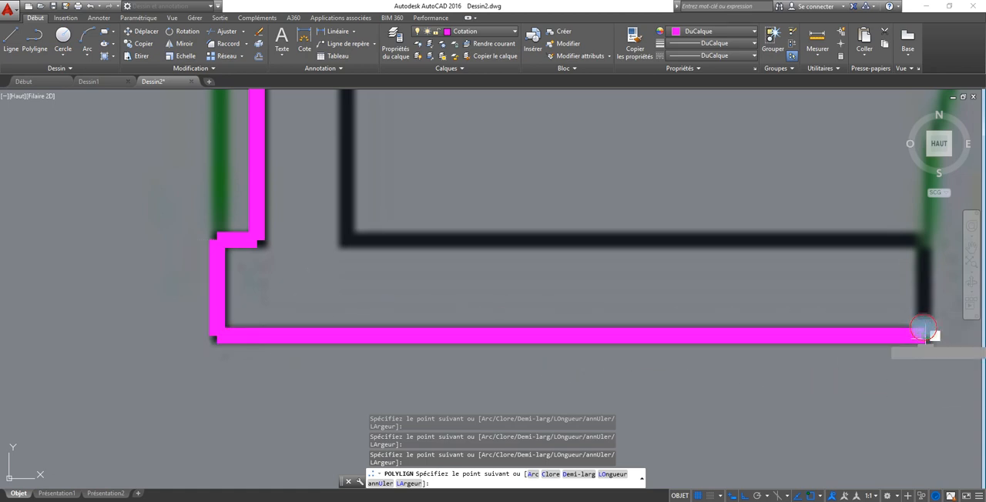
left_click(917, 240)
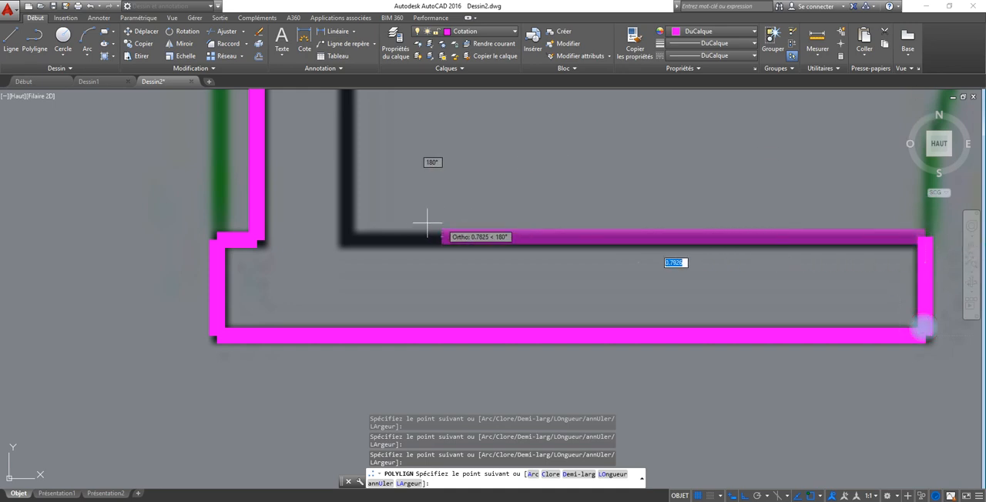
left_click(347, 238)
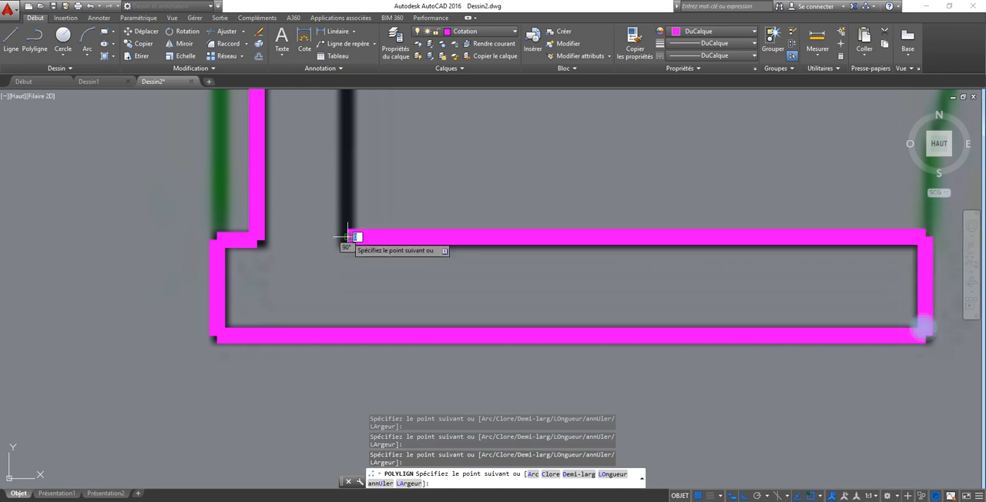
Trace the Bureau's left, upper and right inner edges to its window and across the wall thickness above the window.
scroll(301, 338, "up", 6)
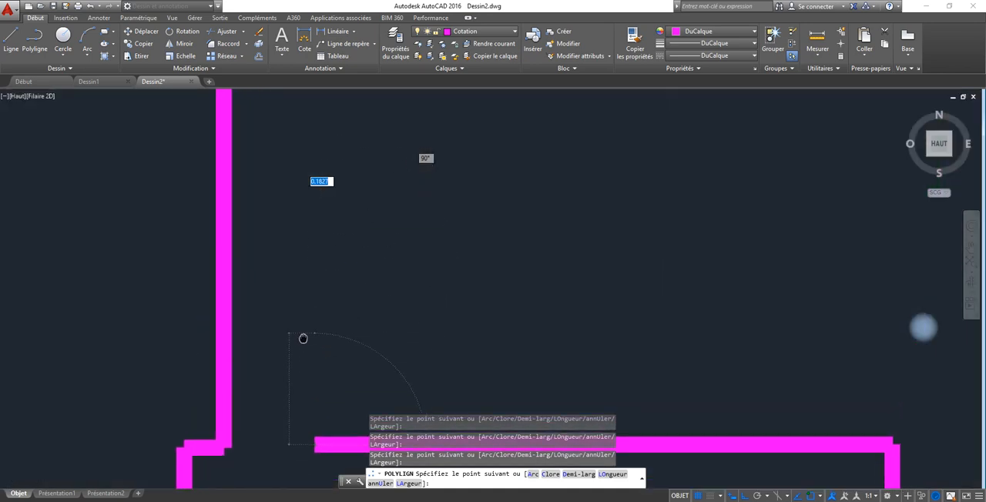
scroll(254, 440, "down", 5)
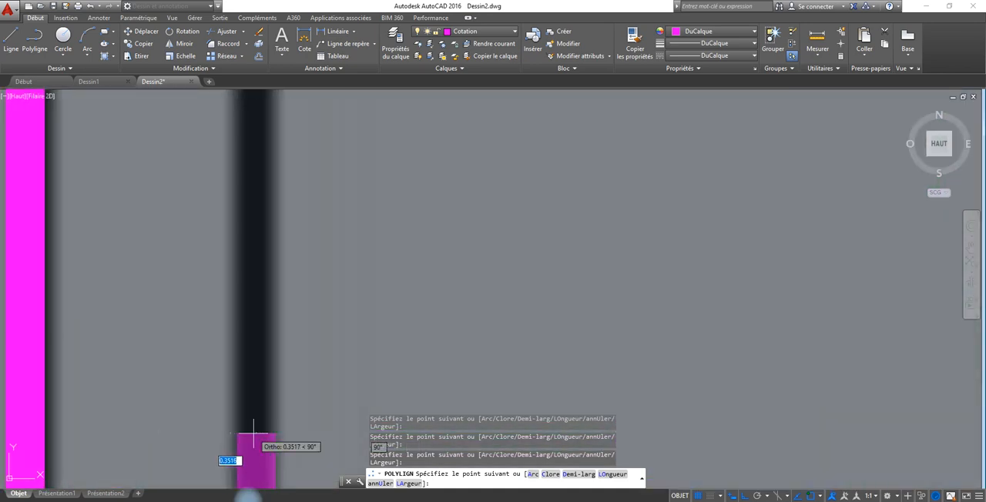
mouse_move(273, 181)
middle_mouse_down()
mouse_move(218, 440)
mouse_move(220, 501)
middle_mouse_up()
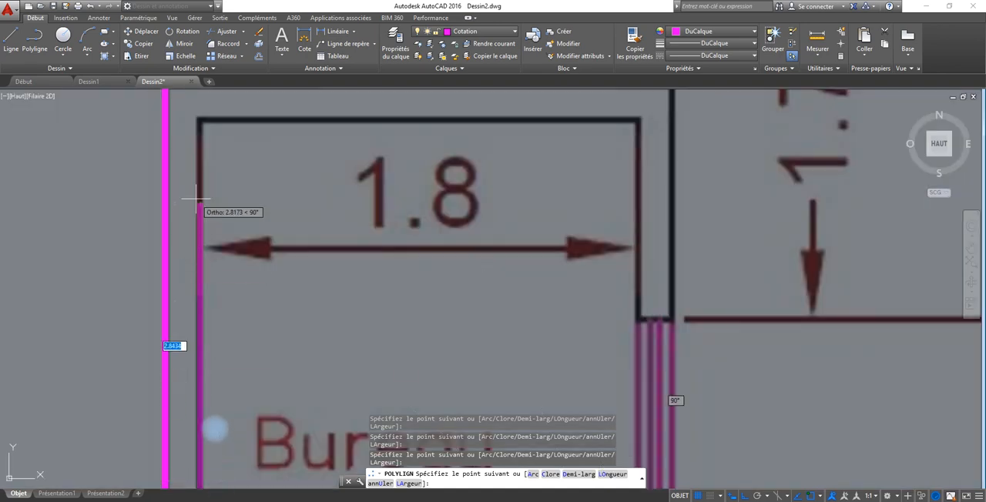
left_click(199, 119)
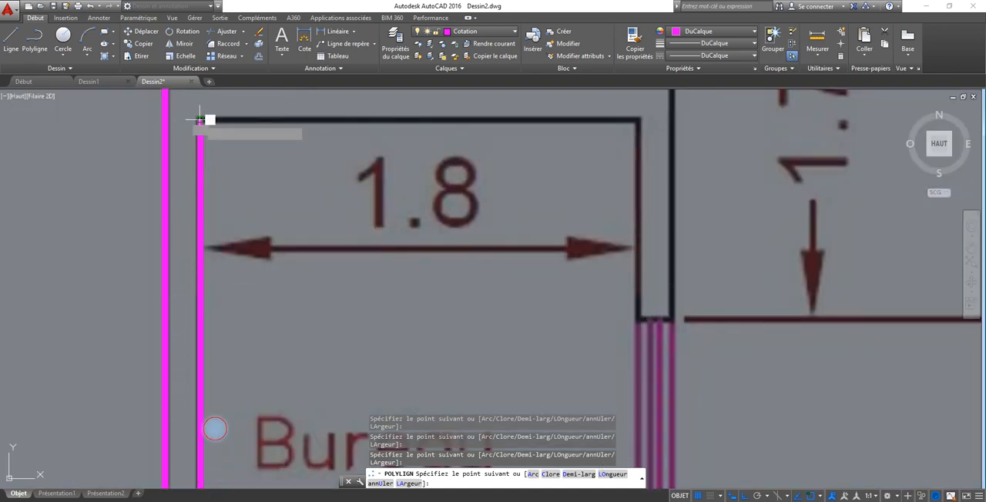
left_click(638, 119)
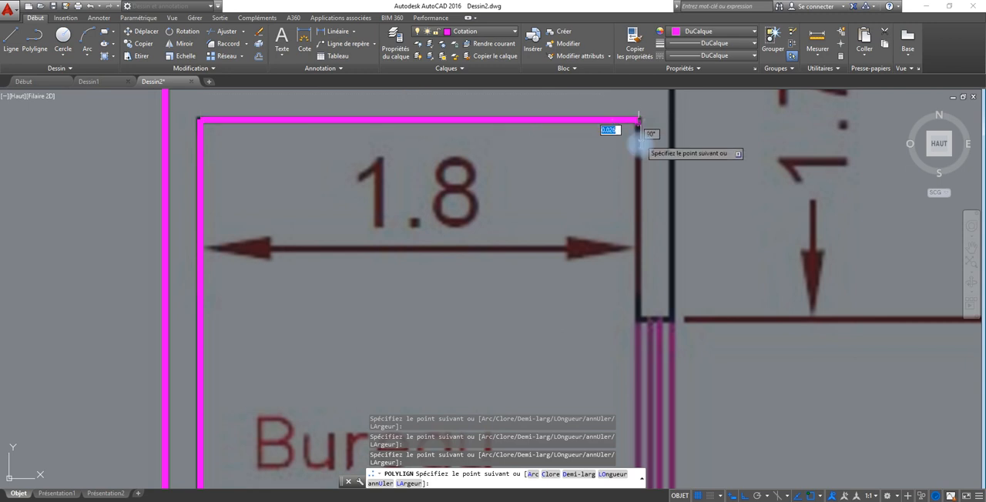
left_click(639, 317)
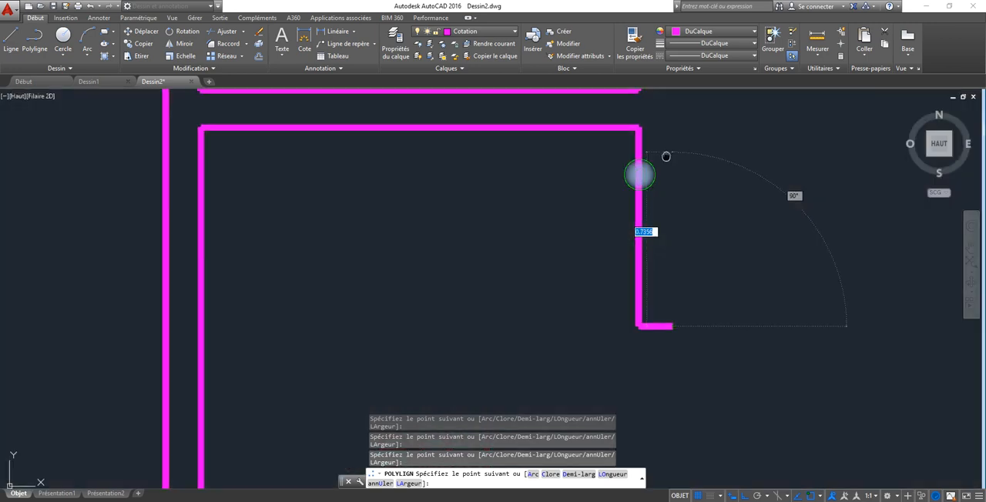
Close the polyline up the right outer wall edge at its starting point below the pièce 1 window and end it.
middle_click_drag(661, 154, 555, 442)
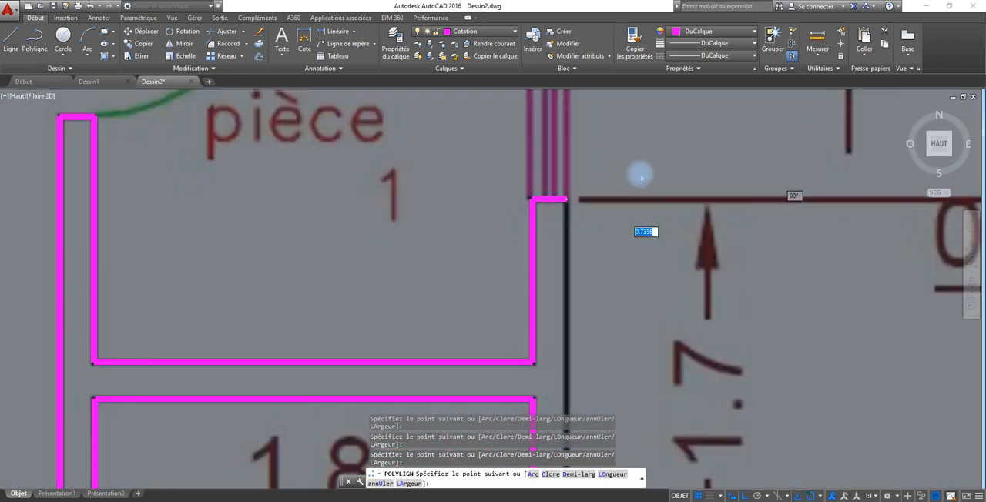
left_click(568, 198)
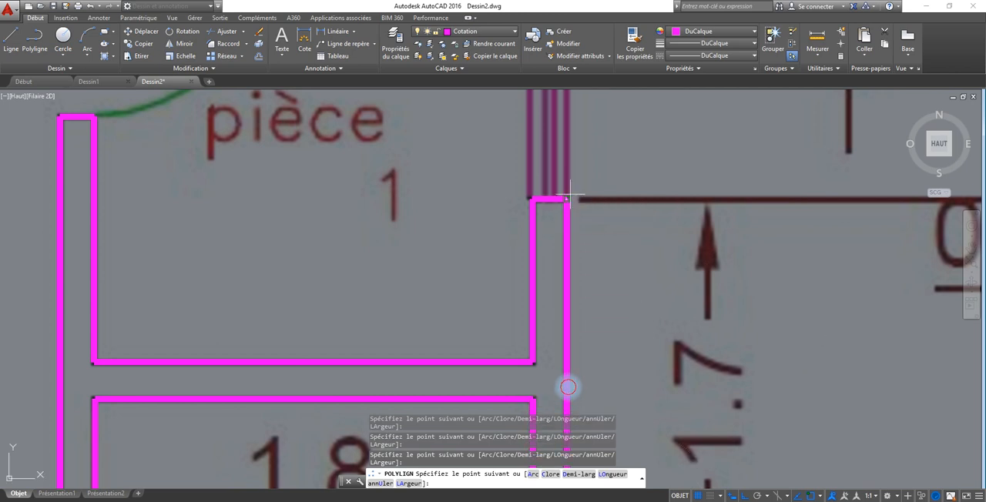
right_click(571, 198)
left_click(595, 203)
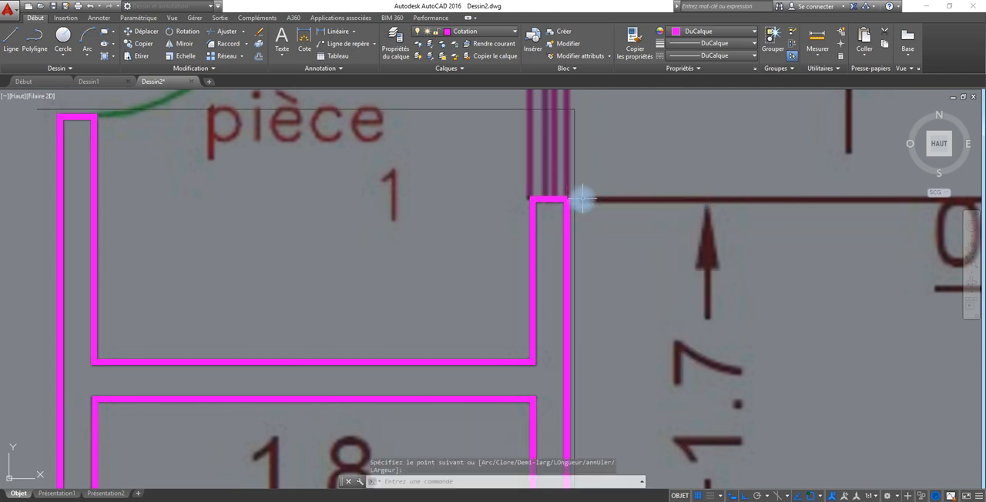
Start a polyline at the outer corner right of the Chambre window and trace the lower wall edge and door jamb to its notch.
scroll(582, 200, "up", 6)
scroll(582, 200, "down", 6)
scroll(511, 286, "down", 6)
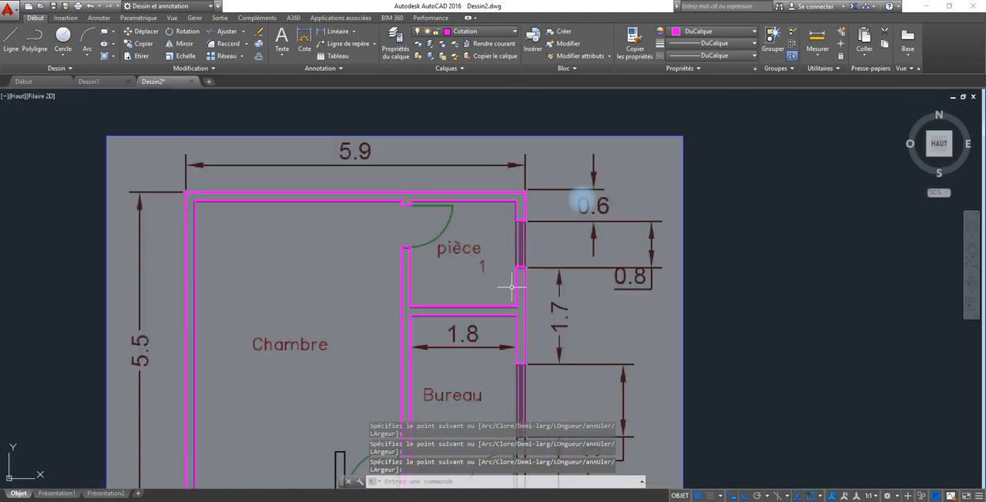
middle_click_drag(511, 287, 541, 70)
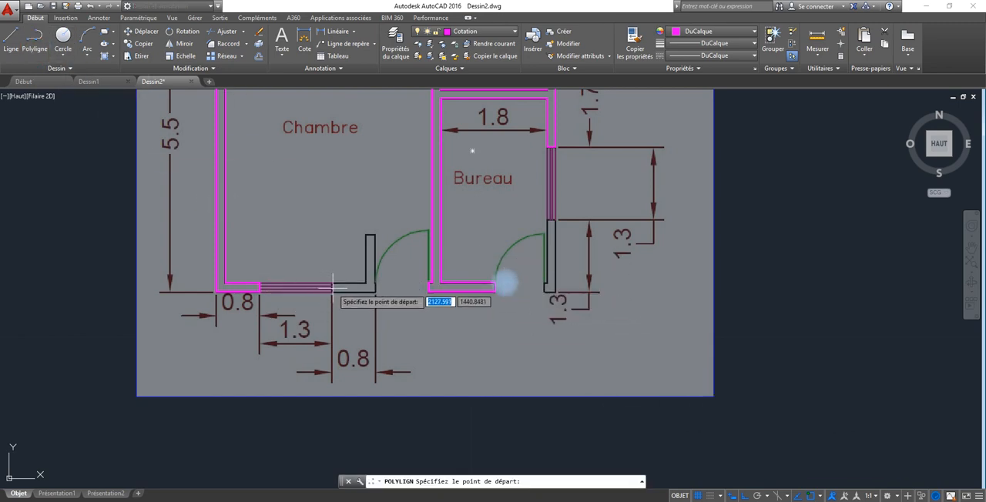
scroll(333, 288, "up", 5)
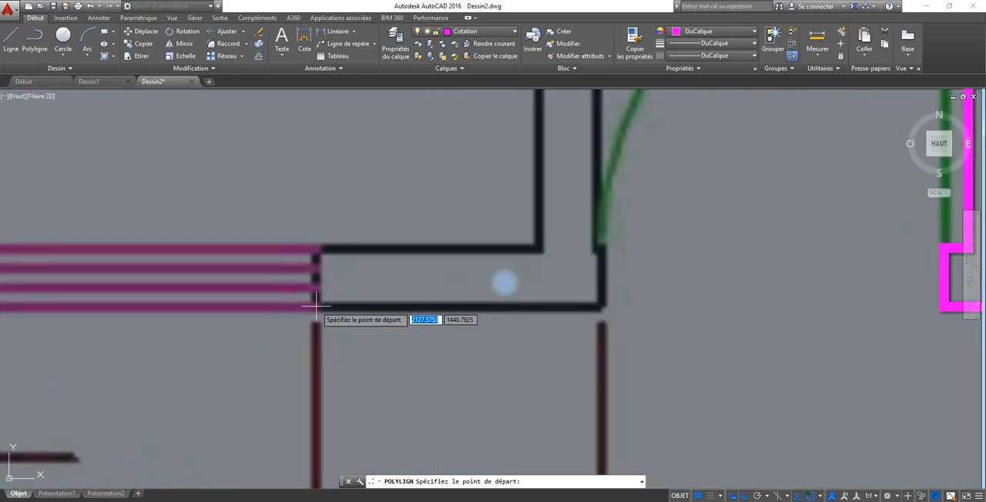
left_click(315, 307)
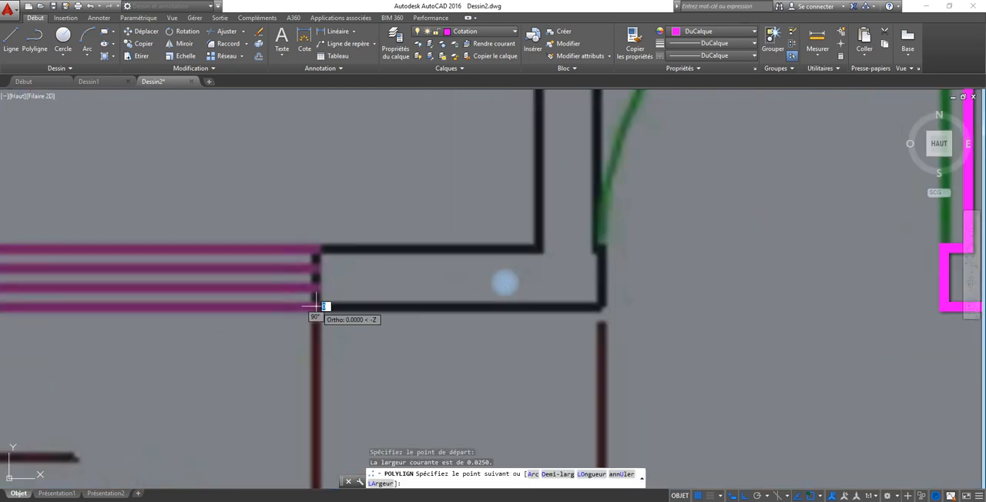
left_click(602, 307)
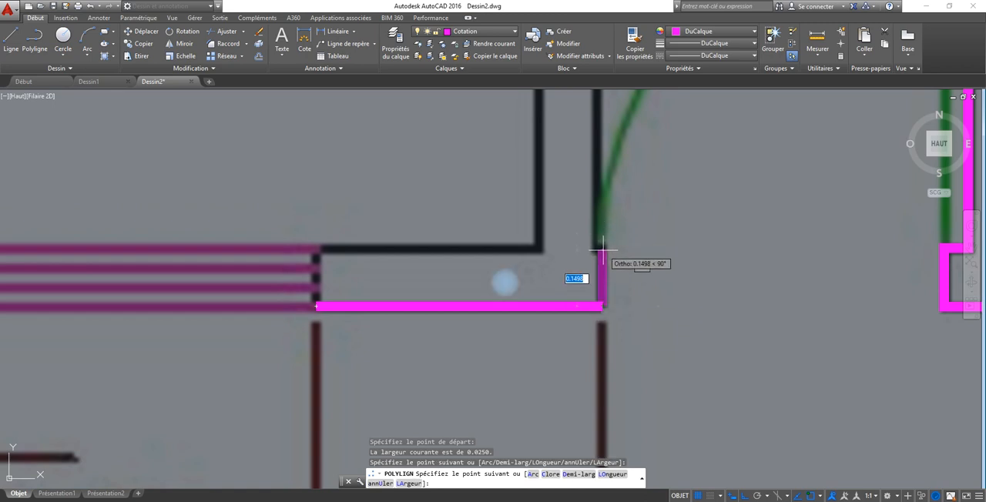
left_click(603, 249)
scroll(603, 248, "up", 10)
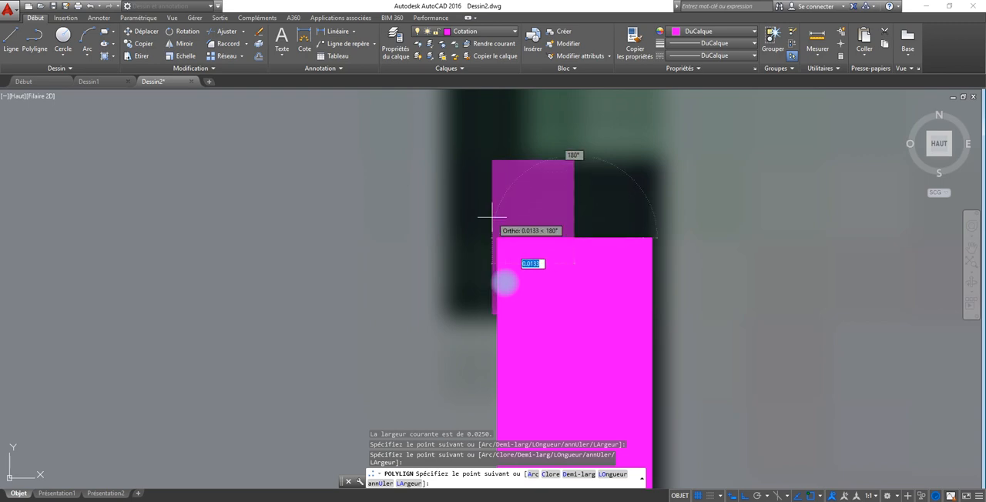
left_click(491, 218)
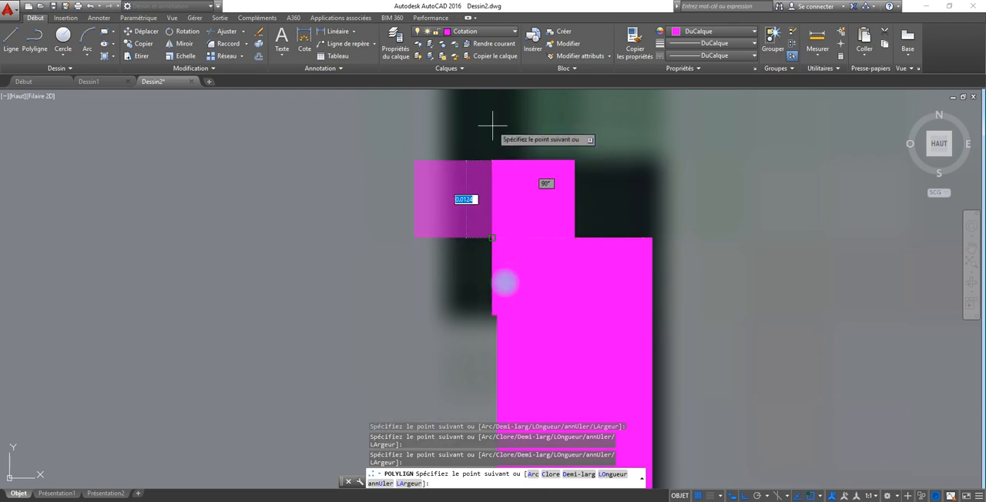
Trace the short wall stub beside the Chambre door: up about 0.83, across its top and down to the inner corner.
middle_click_drag(487, 127, 447, 402)
scroll(448, 403, "up", 4)
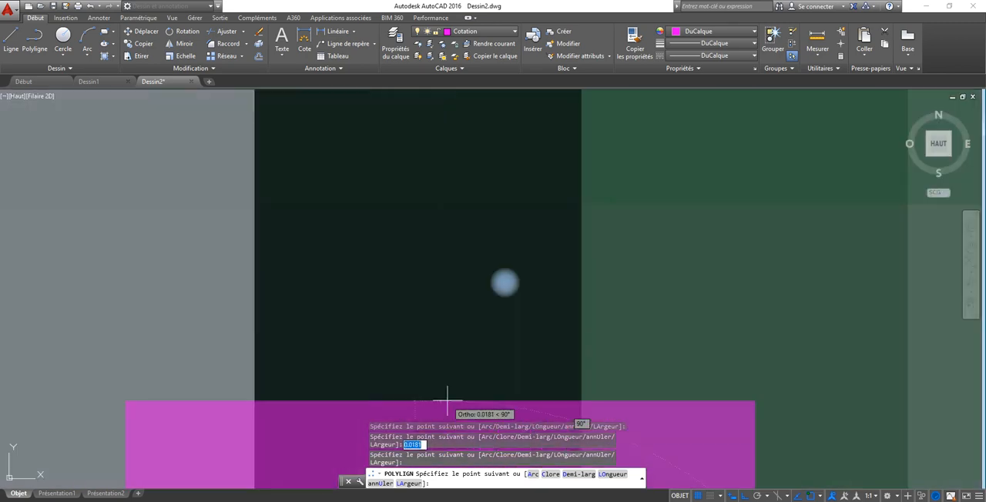
scroll(449, 404, "down", 10)
scroll(449, 403, "down", 2)
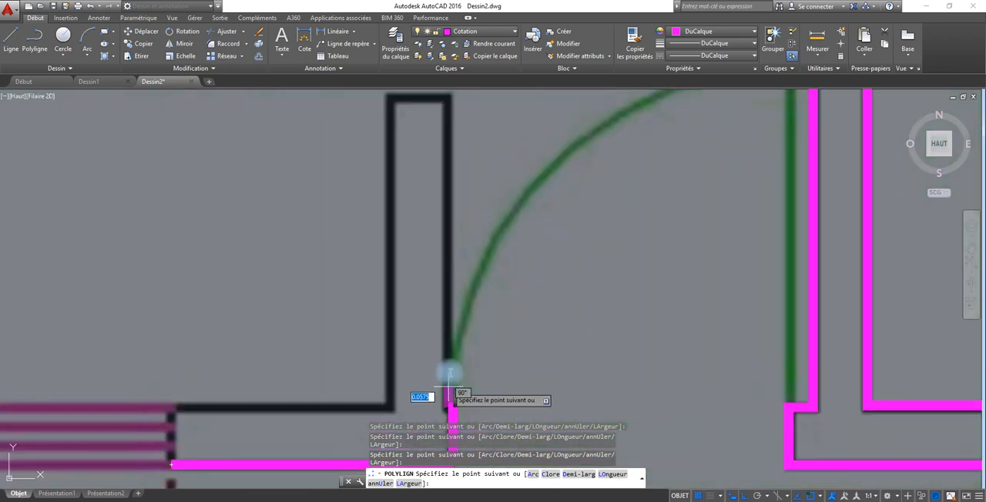
left_click(449, 97)
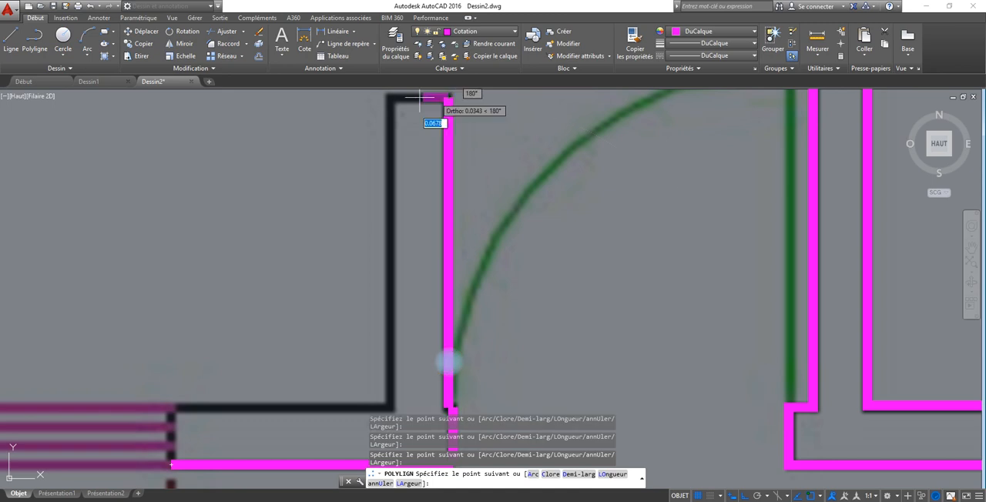
left_click(390, 98)
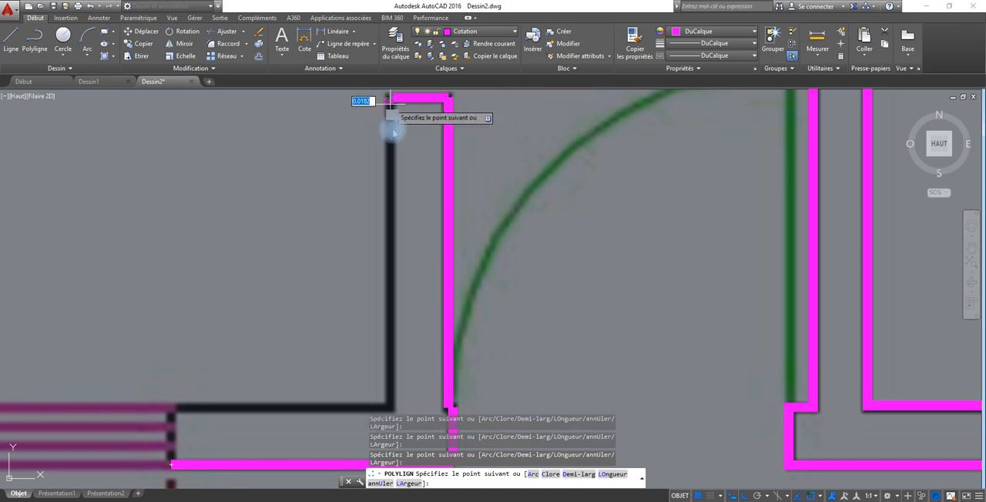
left_click(389, 406)
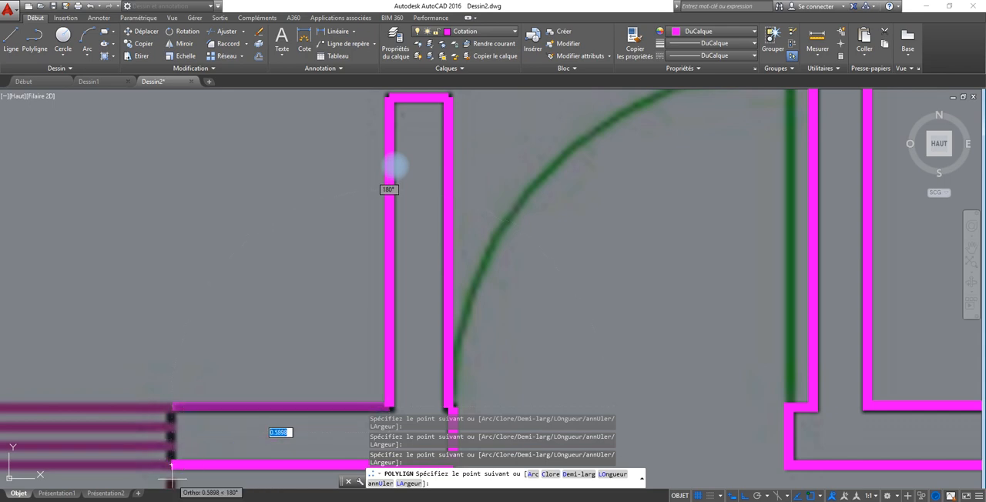
Trace the lower wall's inner edge back to the Chambre window and close the polyline.
left_click(171, 407)
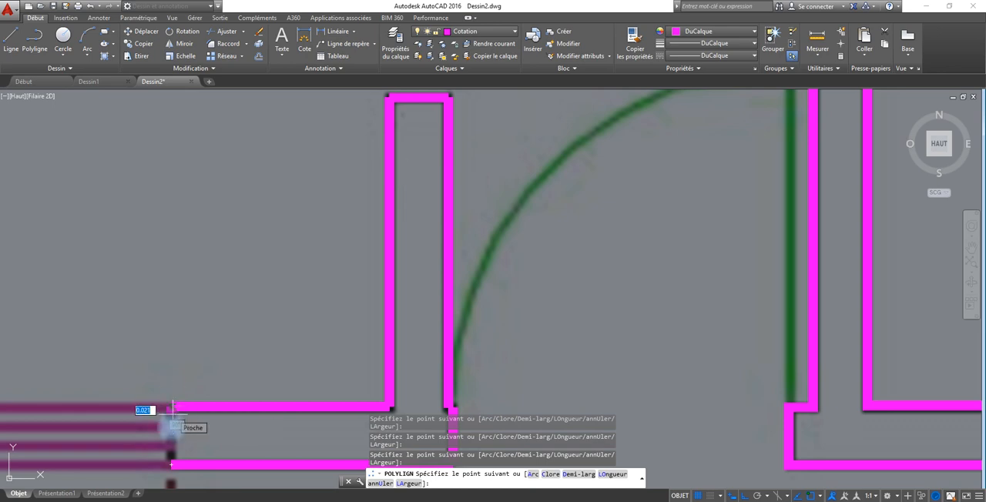
type("c")
key("Return")
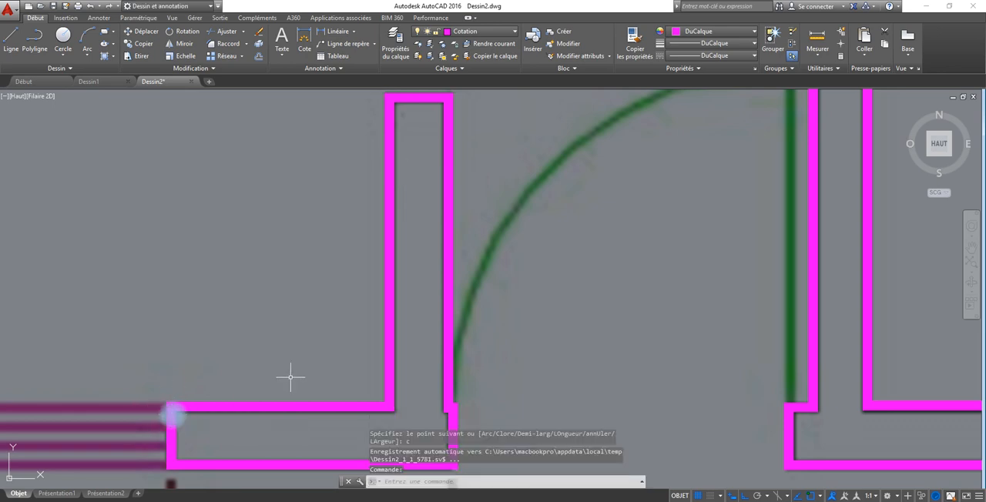
Start a polyline below the Bureau window, trace across the wall thickness and down the outer edge to the lower corner.
scroll(171, 415, "down", 5)
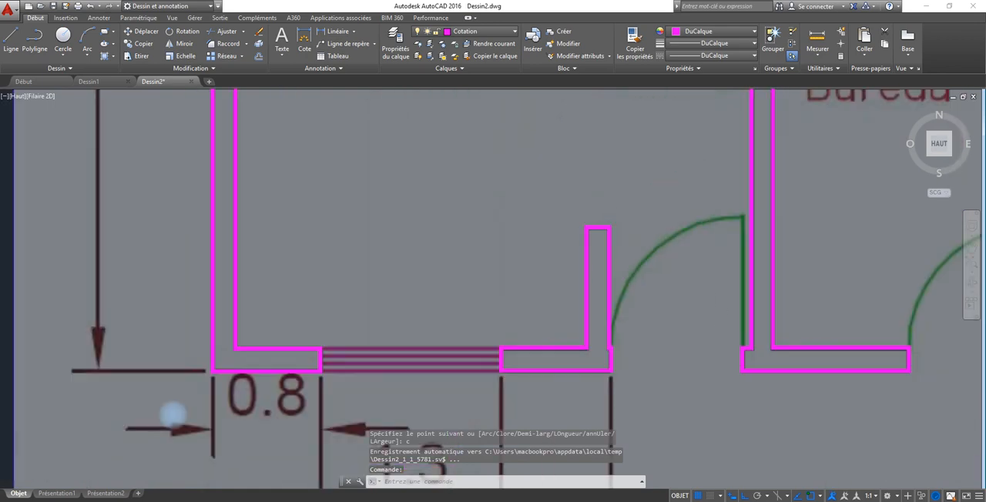
scroll(712, 308, "down", 4)
scroll(712, 308, "down", 2)
mouse_move(712, 309)
middle_mouse_down()
mouse_move(720, 315)
mouse_move(393, 324)
middle_mouse_up()
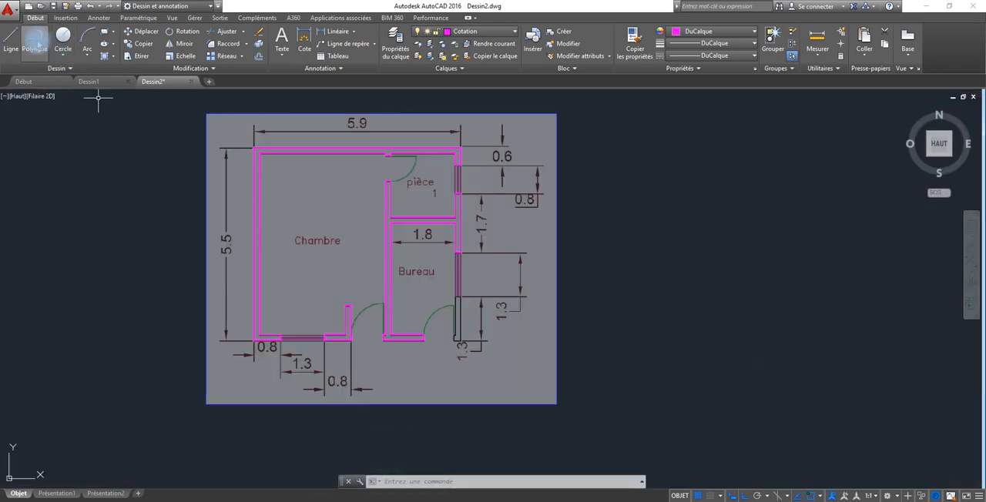
left_click(34, 40)
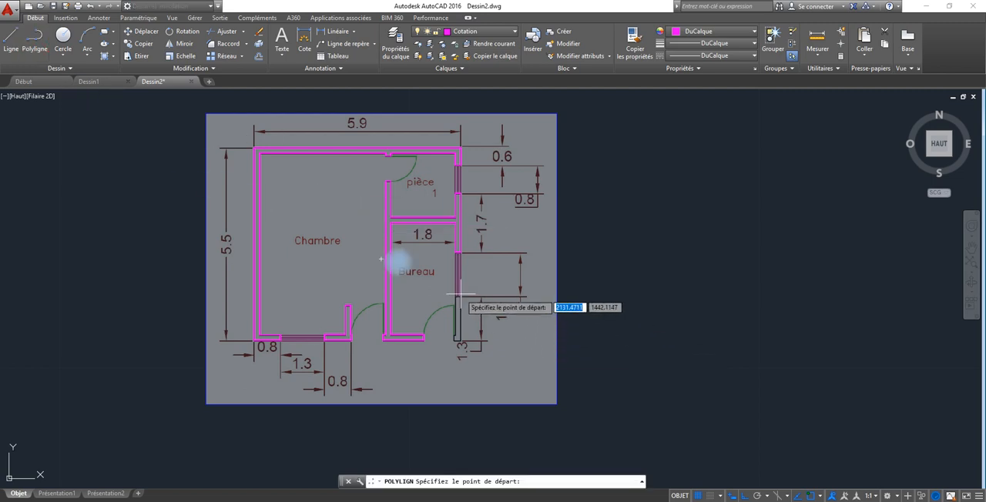
scroll(457, 308, "up", 6)
scroll(434, 318, "up", 3)
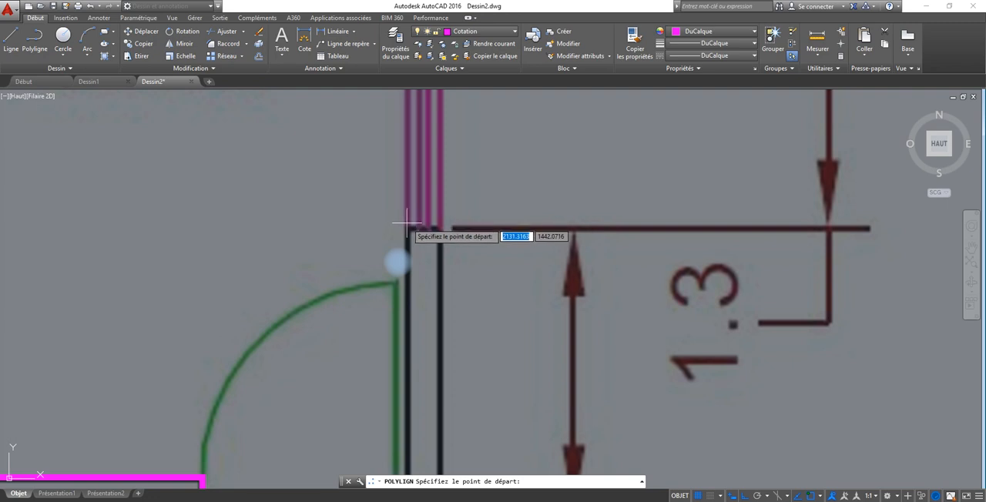
left_click(408, 228)
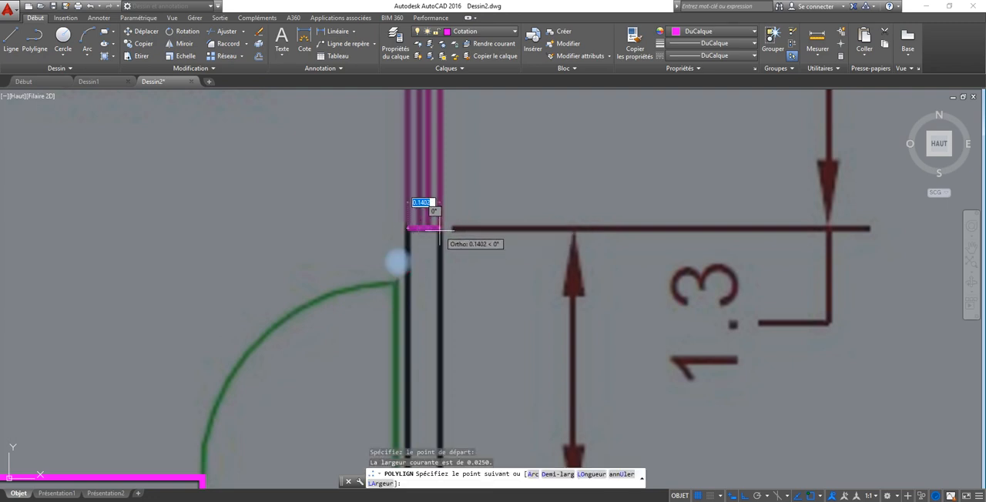
left_click(440, 228)
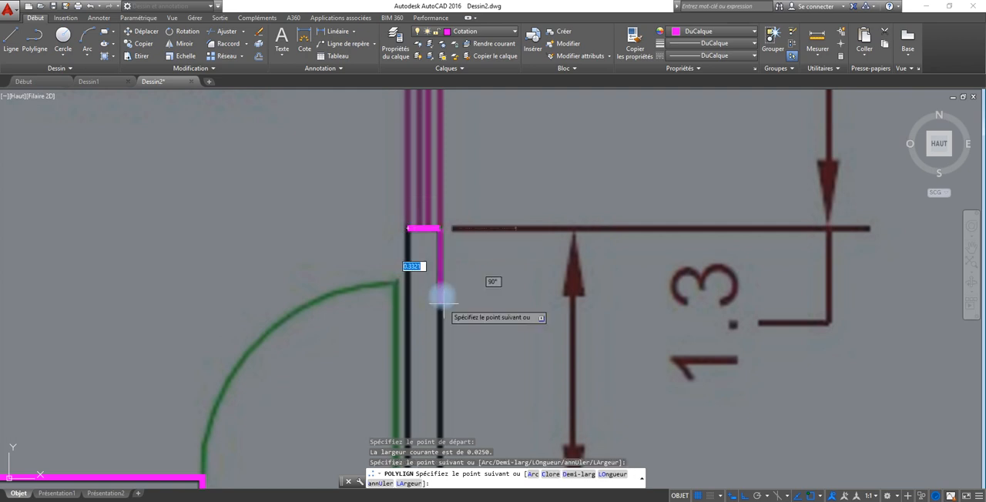
middle_click_drag(441, 303, 431, 157)
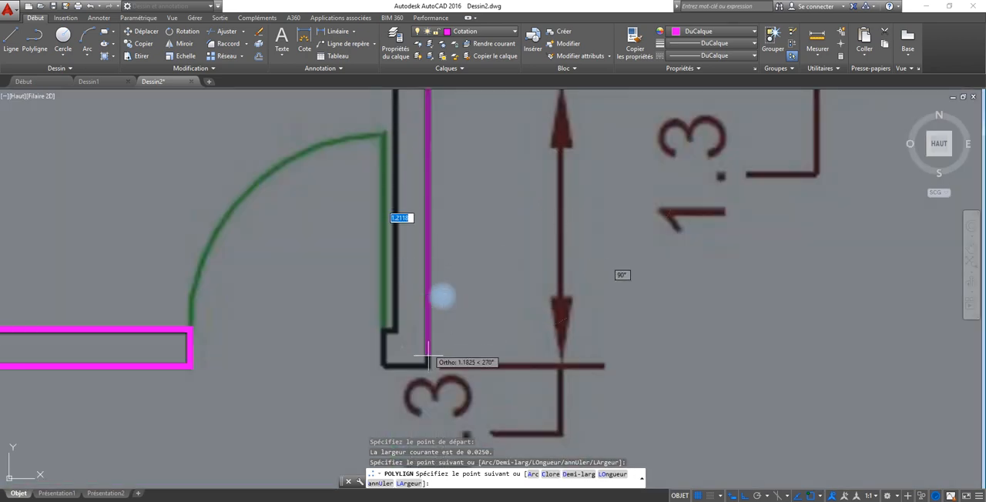
left_click(429, 365)
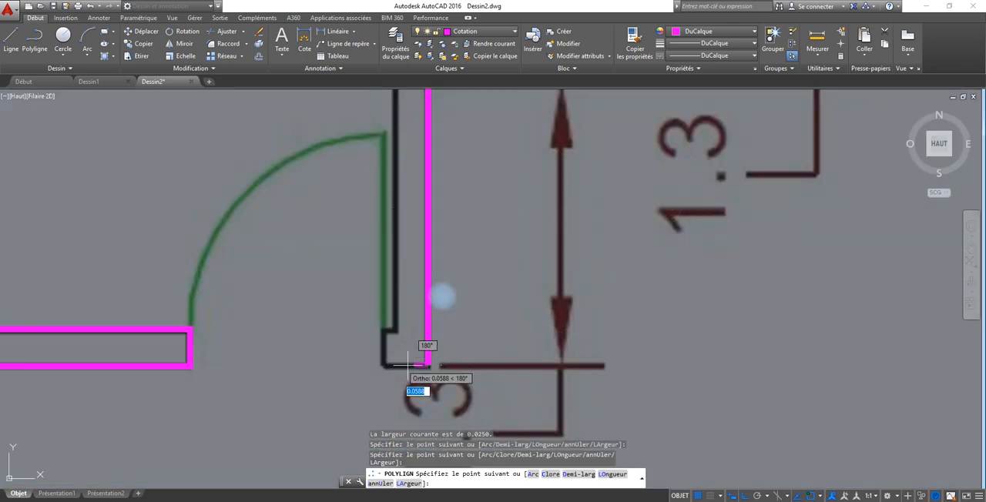
Trace the wall's lower end, the Bureau door jamb notch and the inner edge up to the starting point, and end the polyline.
left_click(383, 365)
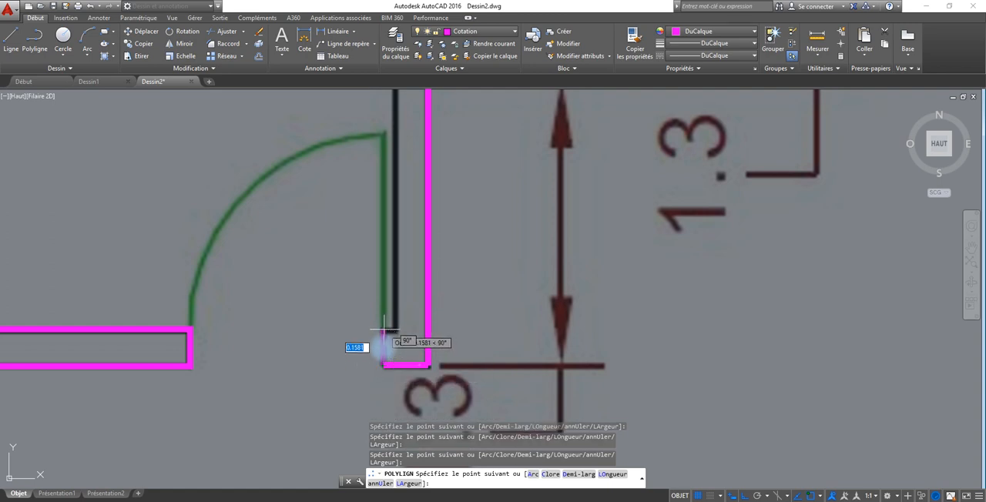
left_click(384, 332)
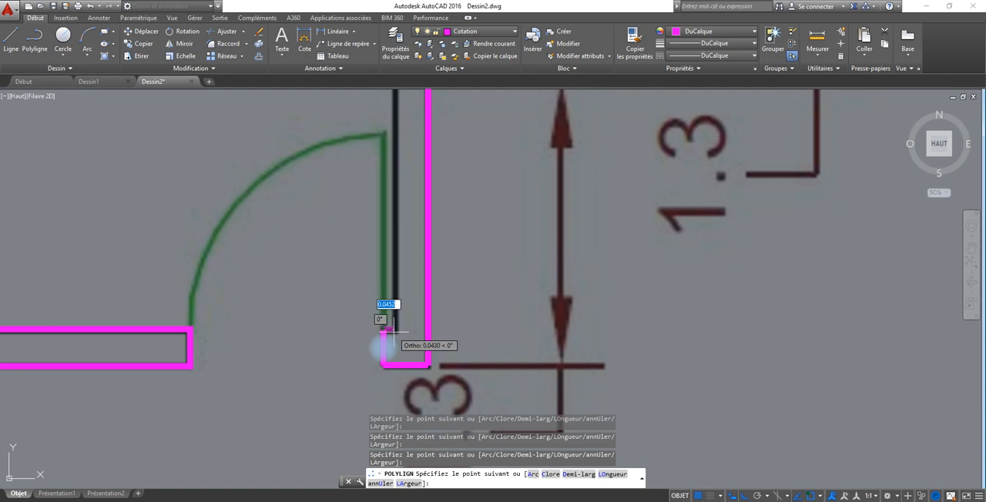
left_click(395, 331)
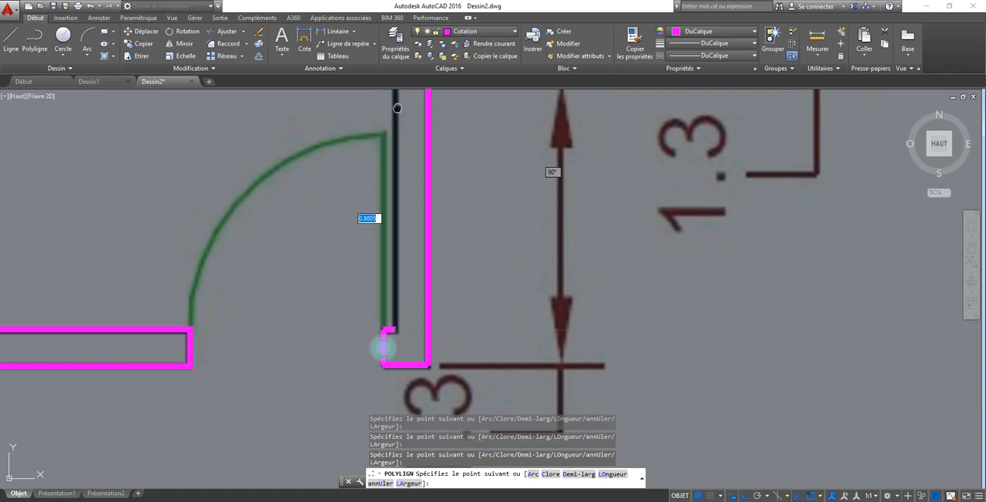
middle_click_drag(397, 125, 389, 229)
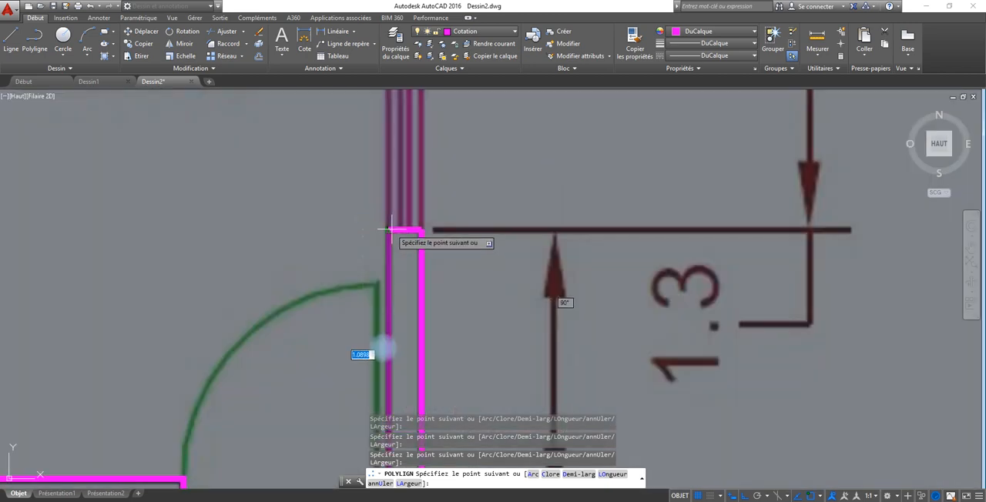
left_click(389, 229)
right_click(389, 230)
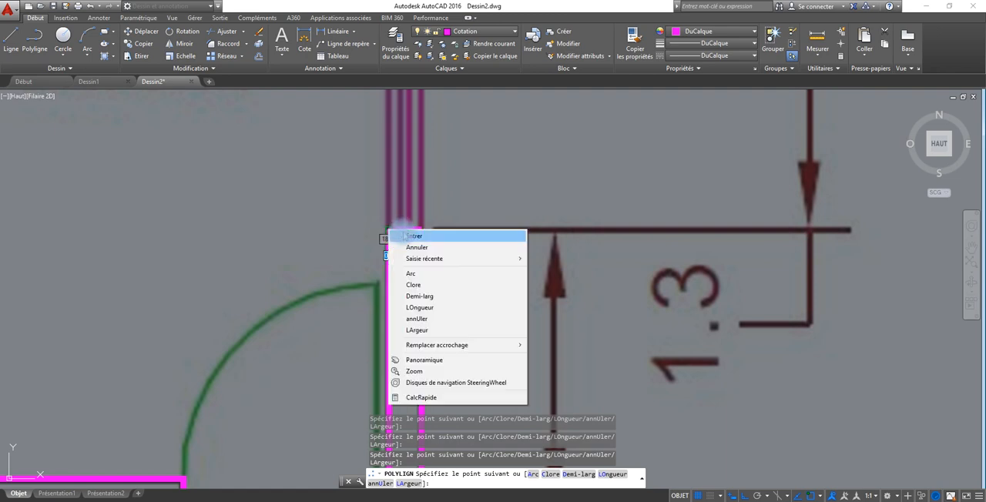
left_click(395, 236)
Turn off the Photo layer in the layer properties manager and close the manager.
middle_click_drag(311, 231, 432, 202)
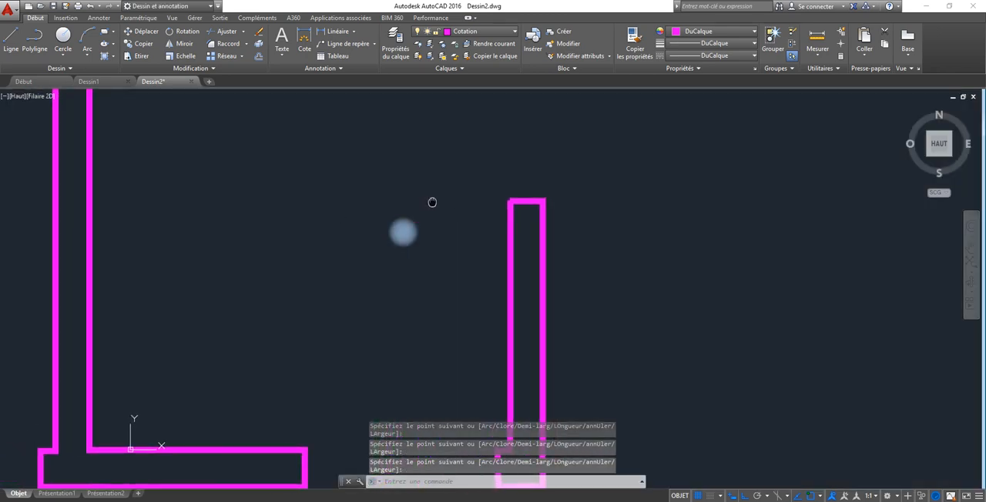
scroll(432, 201, "up", 8)
scroll(432, 201, "down", 4)
scroll(432, 201, "down", 5)
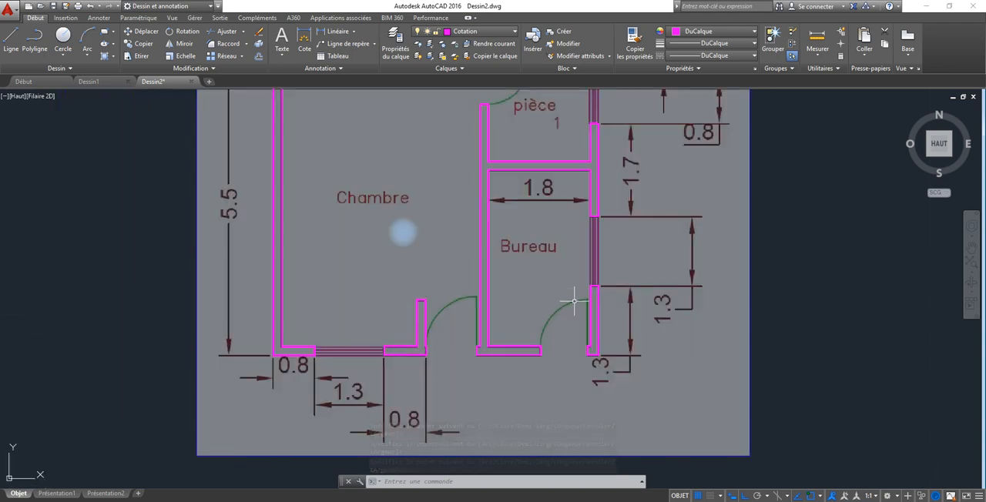
scroll(567, 288, "down", 4)
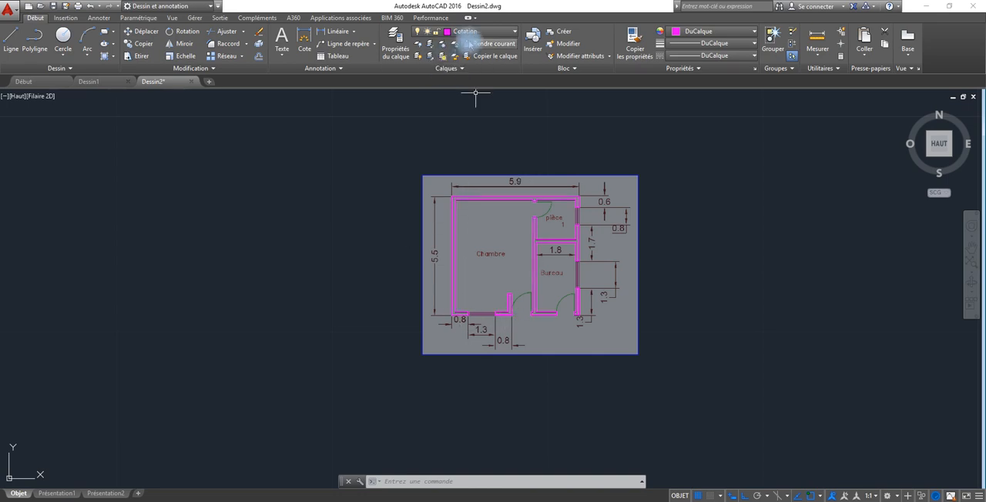
left_click(396, 46)
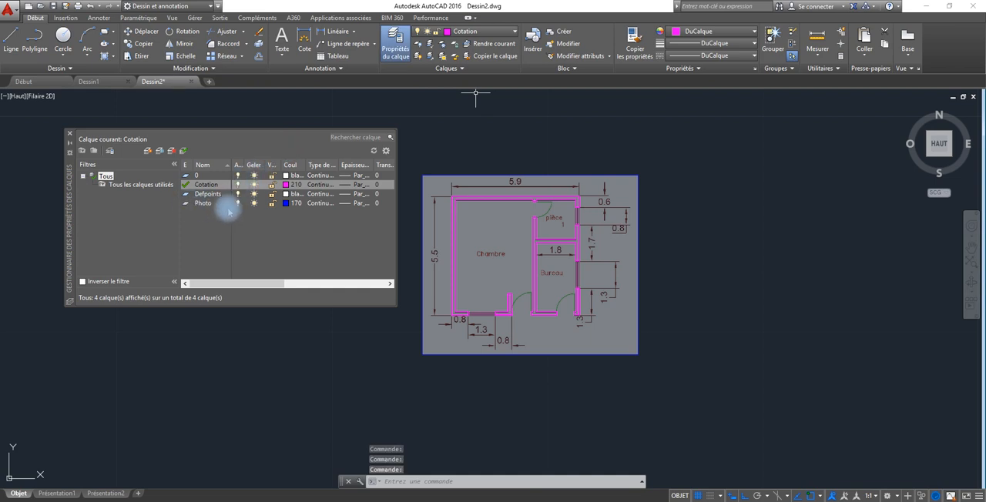
left_click(237, 203)
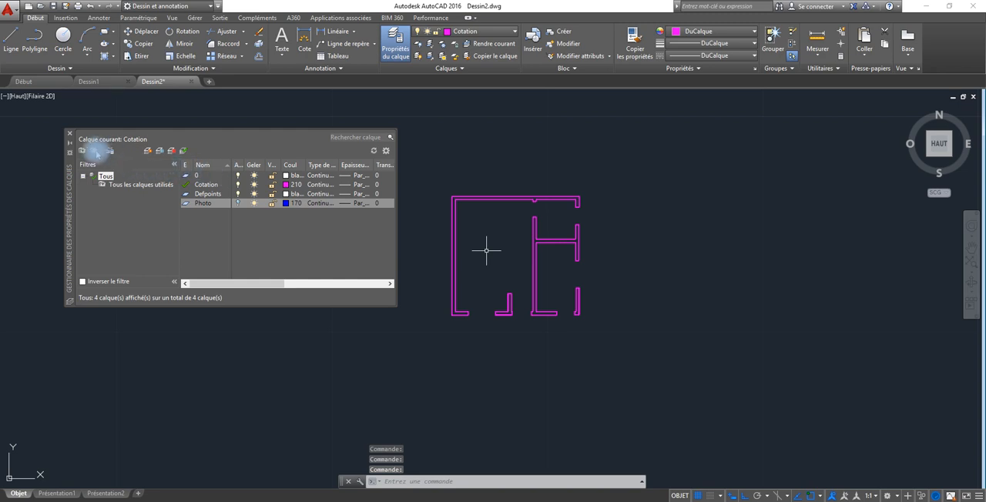
left_click(70, 133)
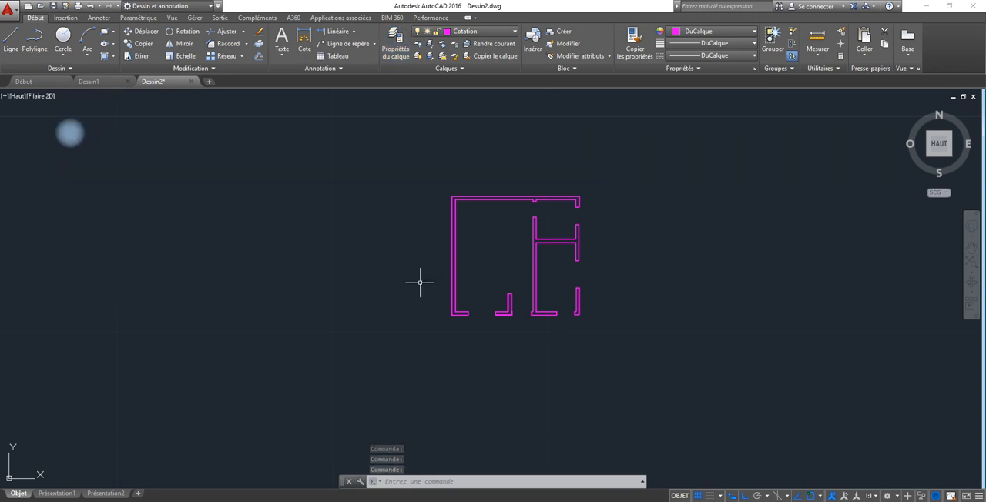
left_click(639, 167)
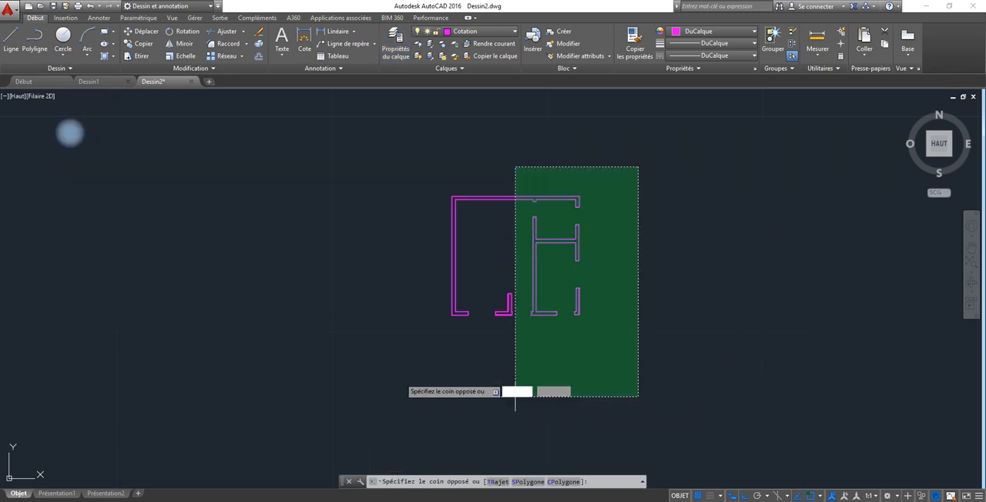
left_click(385, 353)
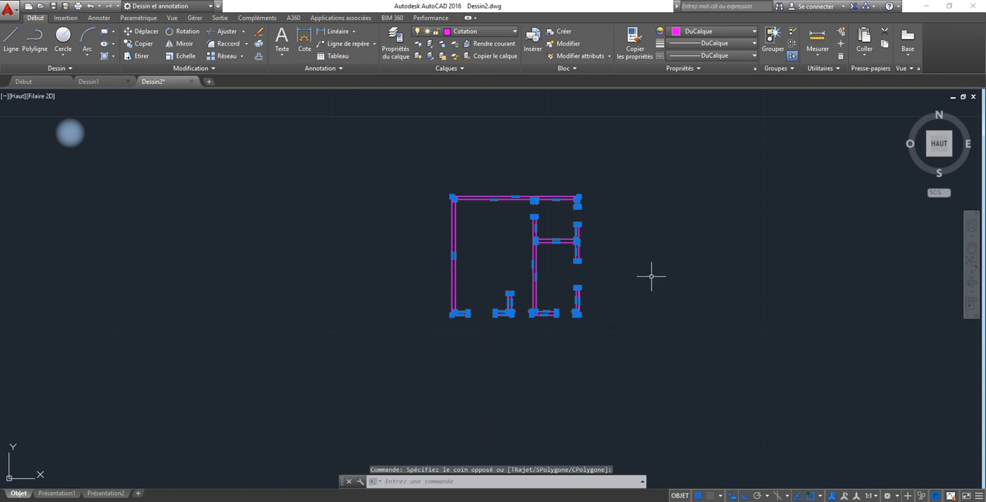
key("Escape")
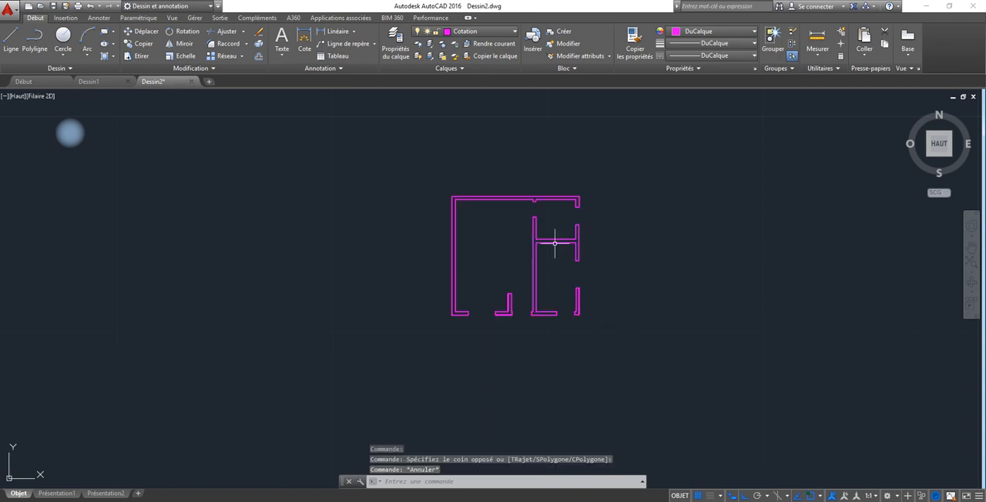
Dimension the overall width of the upper wall between its outer corners, placing the dimension line just above the wall, and end the command.
scroll(555, 243, "up", 4)
middle_click_drag(555, 243, 515, 232)
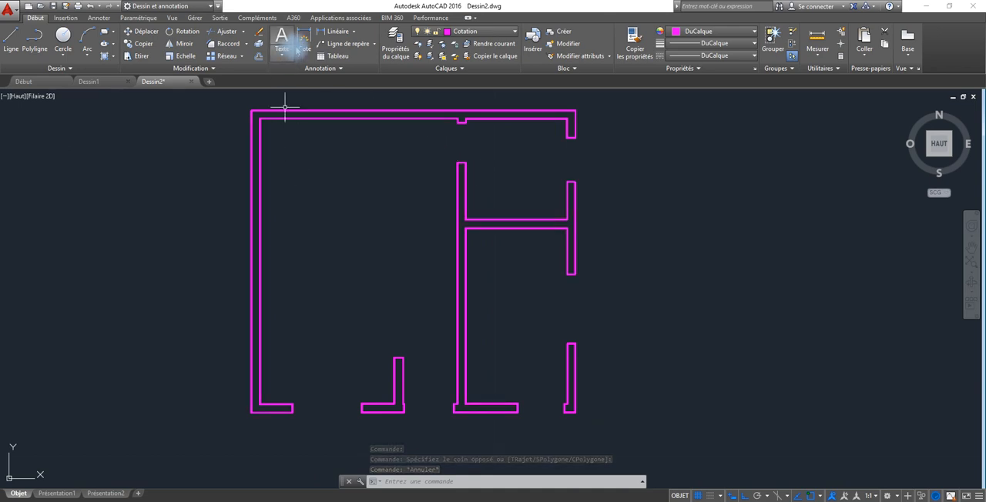
left_click(300, 38)
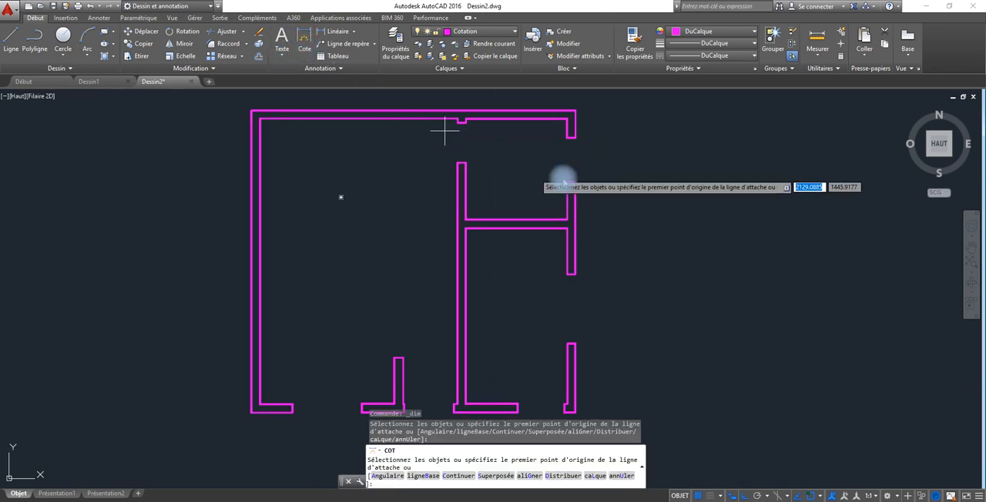
middle_click_drag(559, 154, 591, 287)
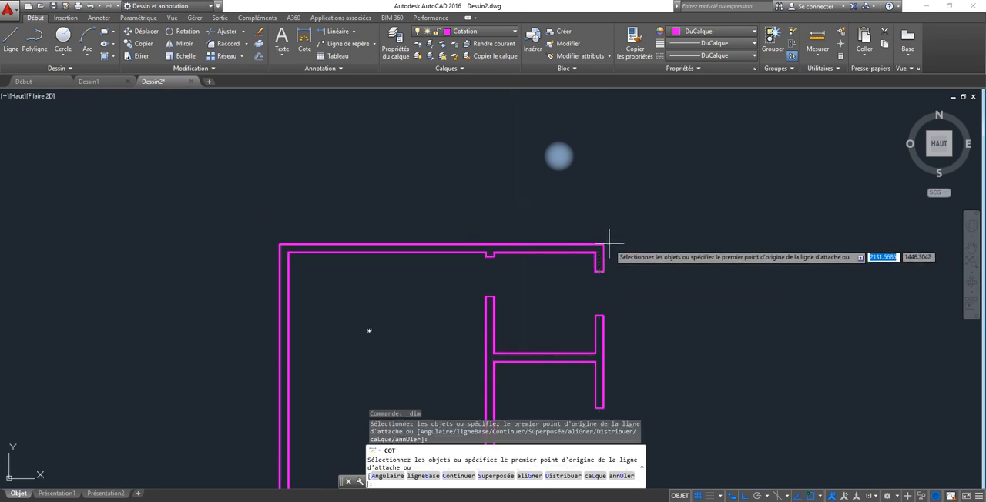
left_click(604, 244)
left_click(604, 245)
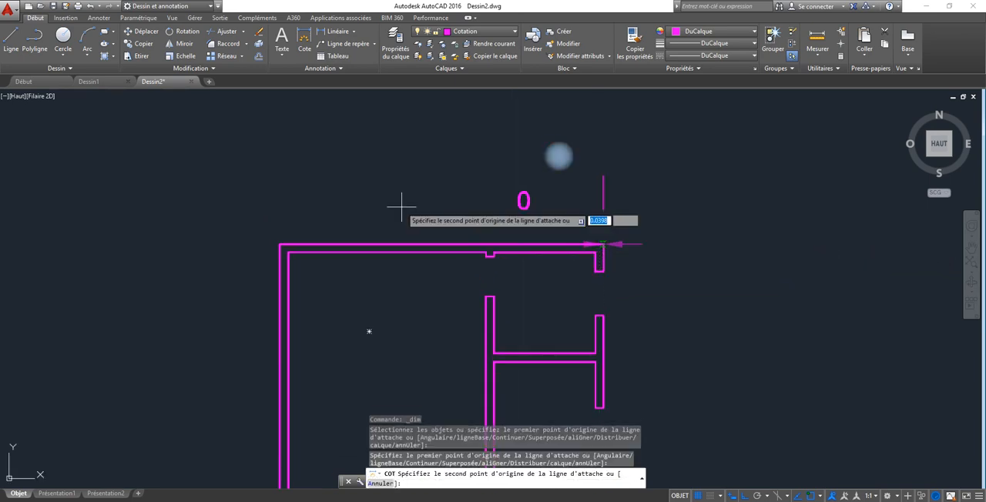
left_click(280, 244)
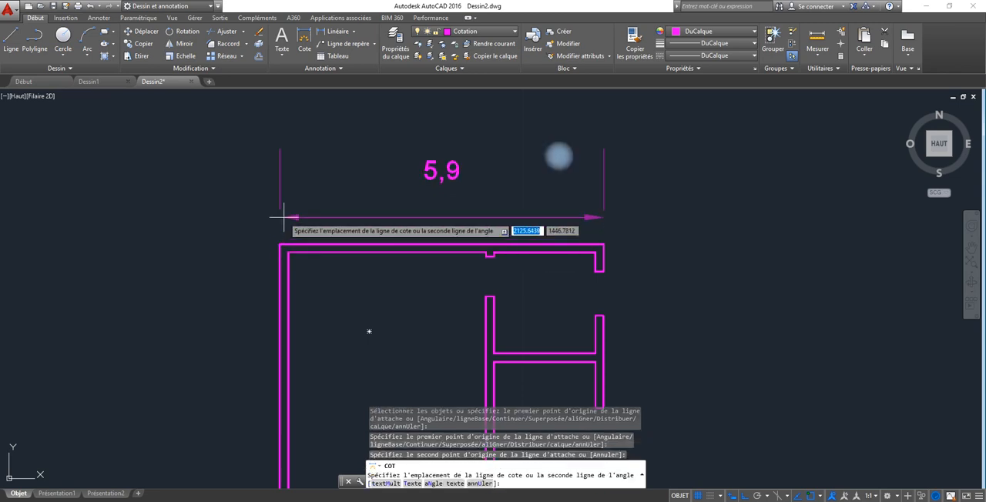
left_click(282, 218)
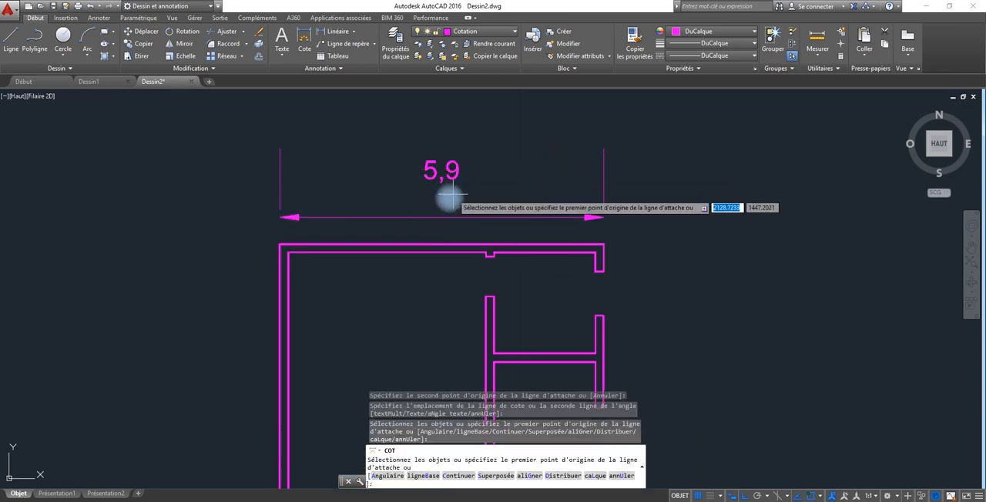
key("Escape")
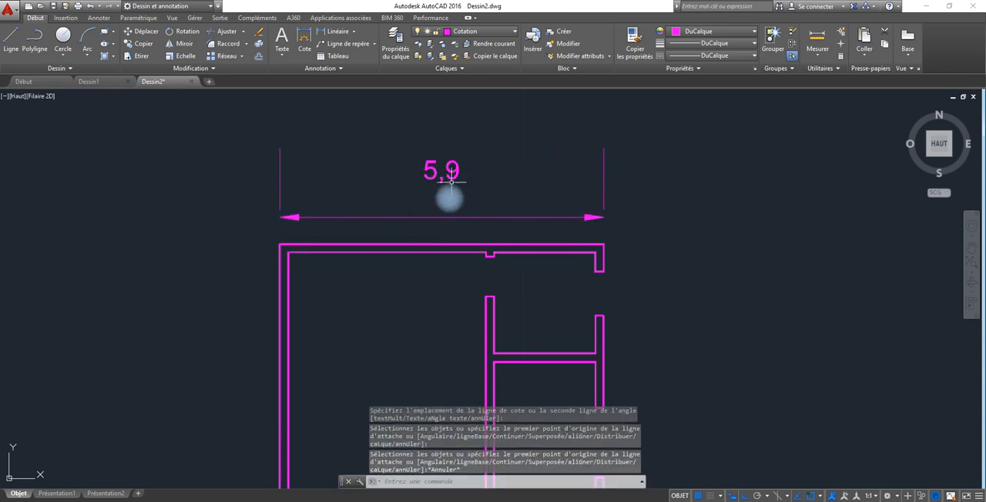
Examine the dimension styles available for the overall width dimension, keep ISO-25 and deselect the dimension.
left_click(452, 171)
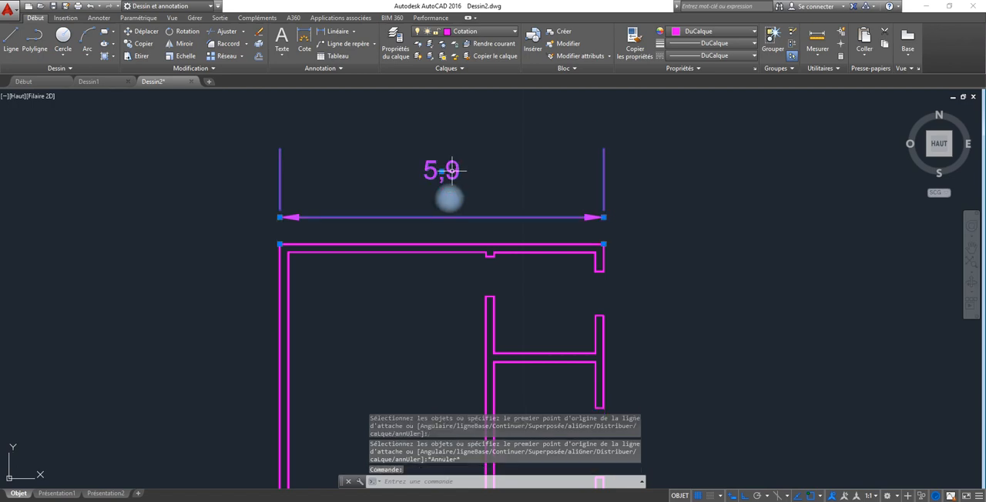
left_click(339, 69)
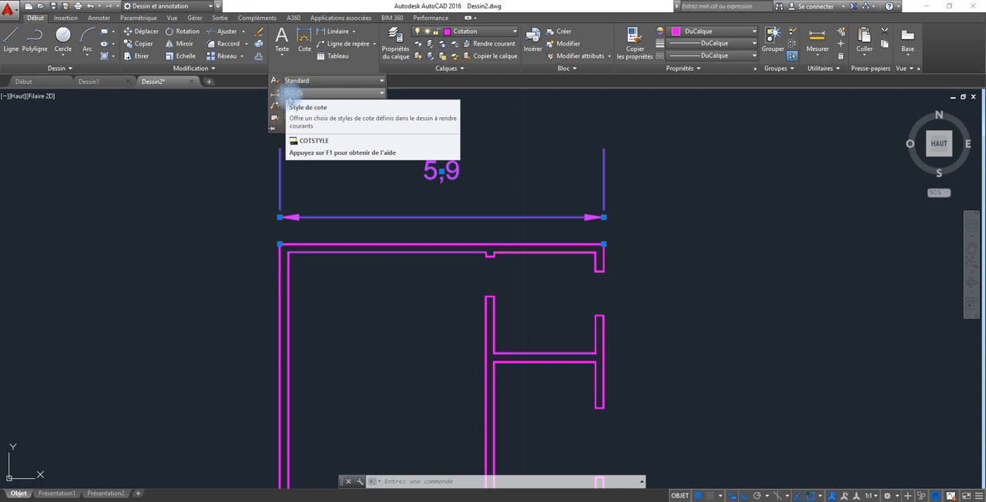
left_click(380, 93)
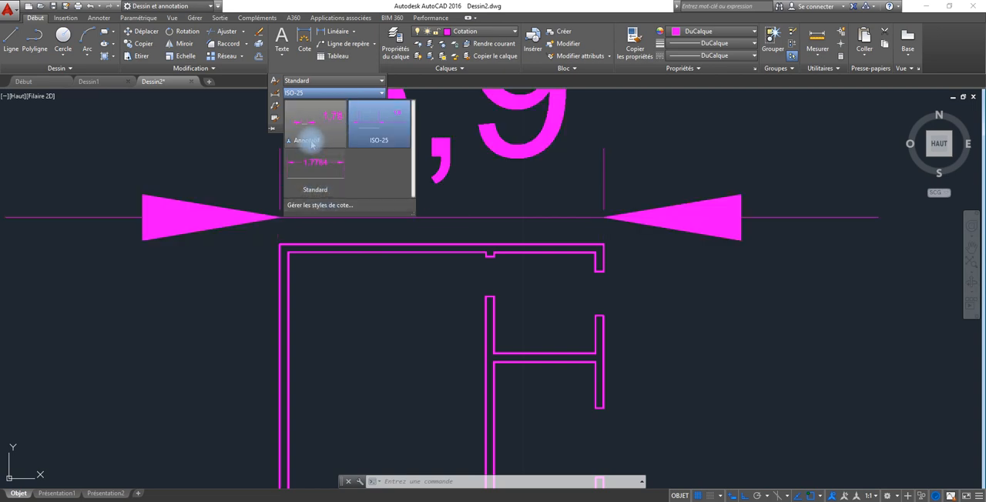
left_click(383, 144)
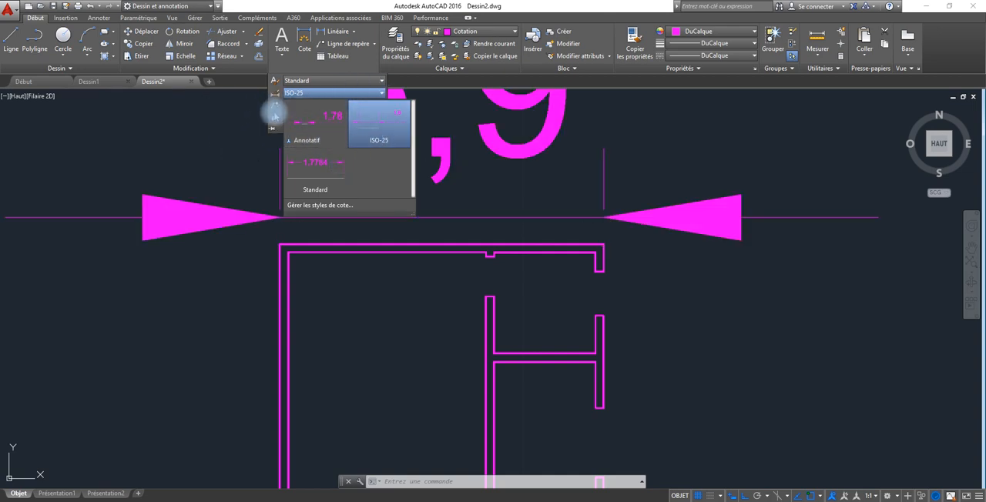
left_click(314, 95)
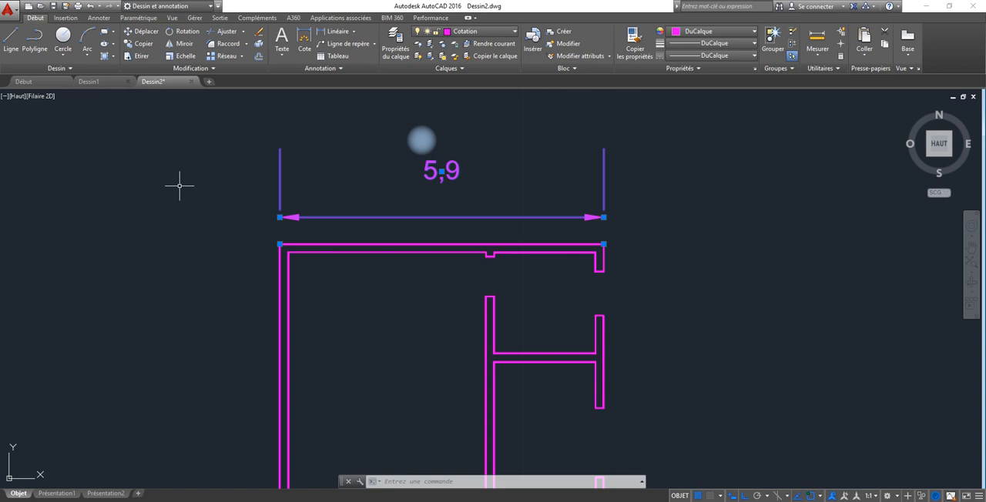
key("Escape")
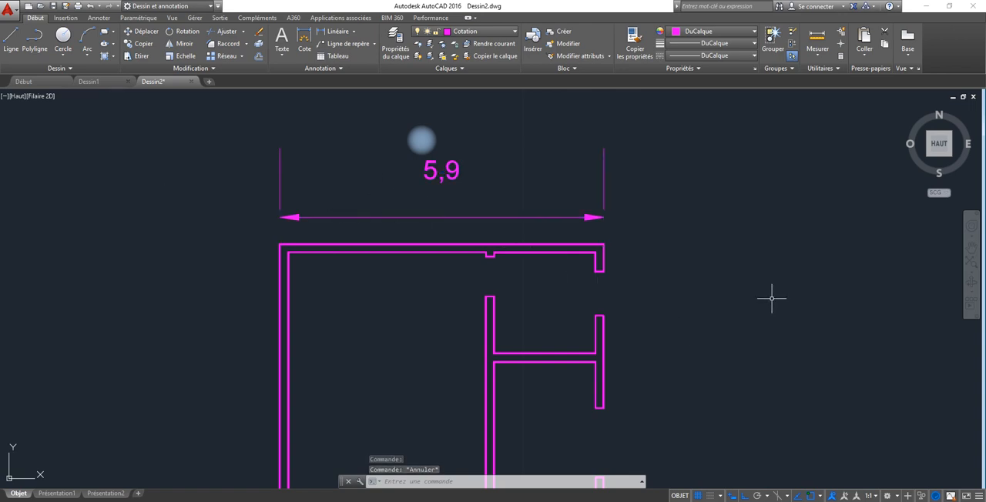
Start a selection window outside the upper-right corner of the dimensioned floor plan.
scroll(772, 298, "up", 2)
scroll(729, 282, "up", 2)
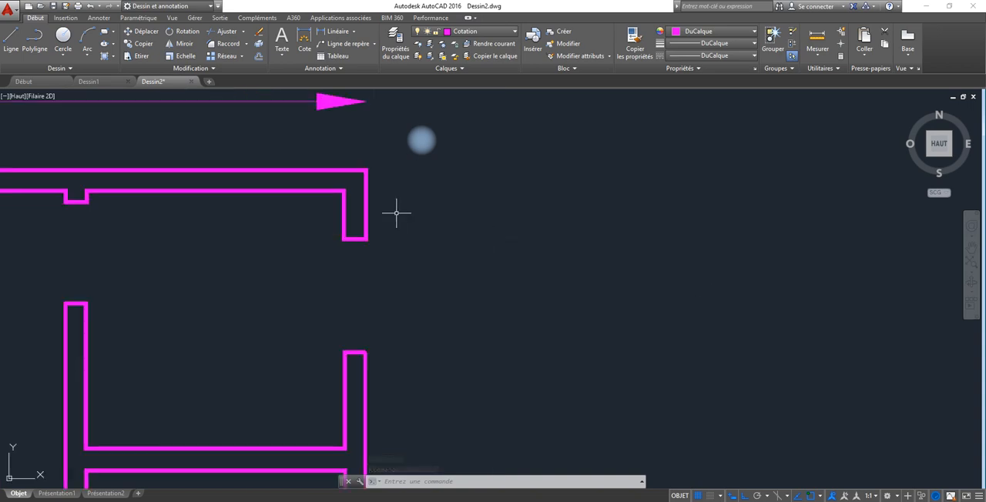
scroll(382, 212, "up", 2)
scroll(370, 213, "down", 10)
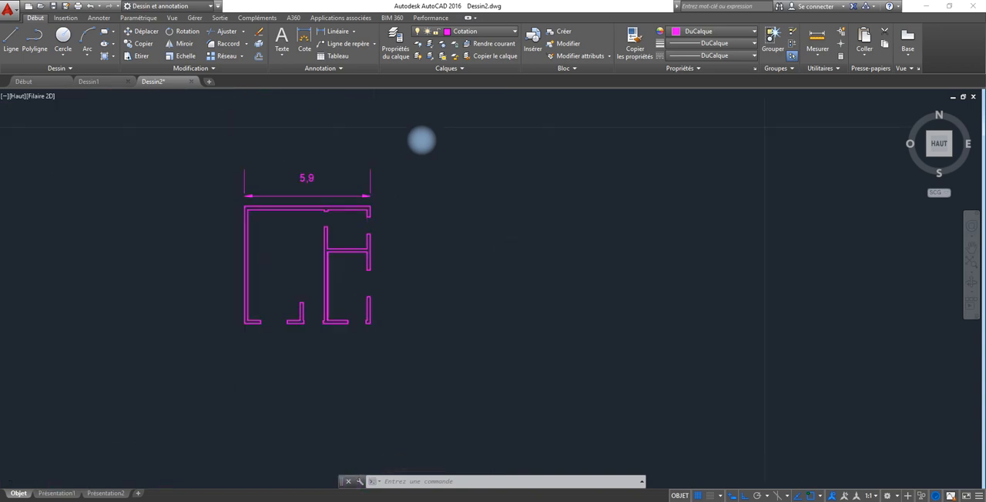
scroll(370, 211, "down", 2)
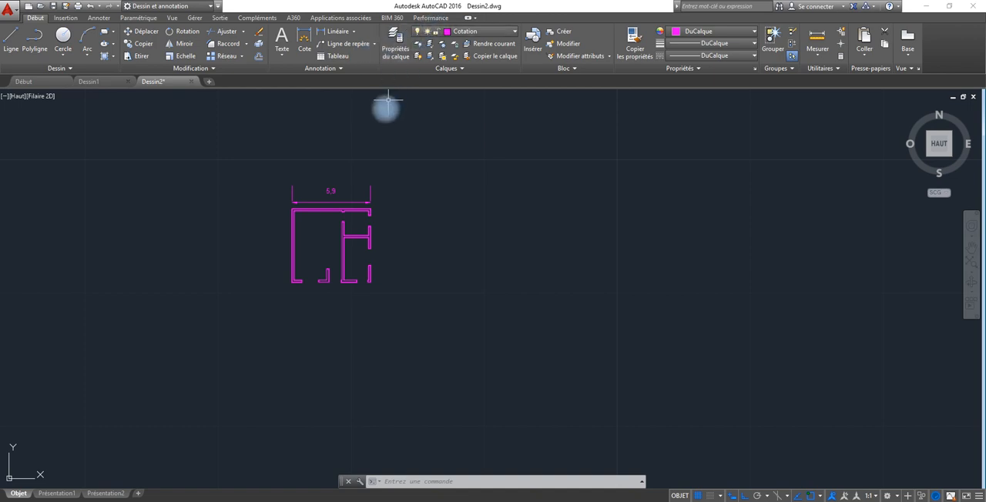
left_click(395, 168)
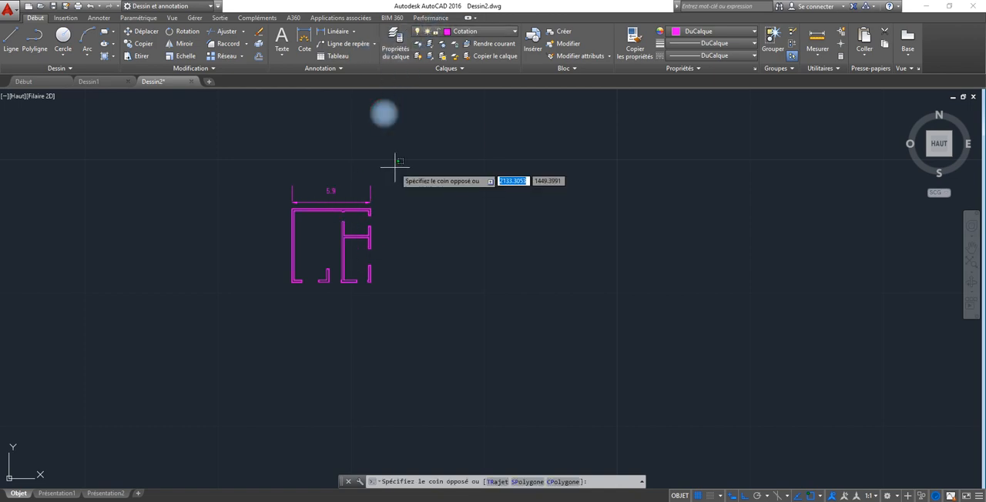